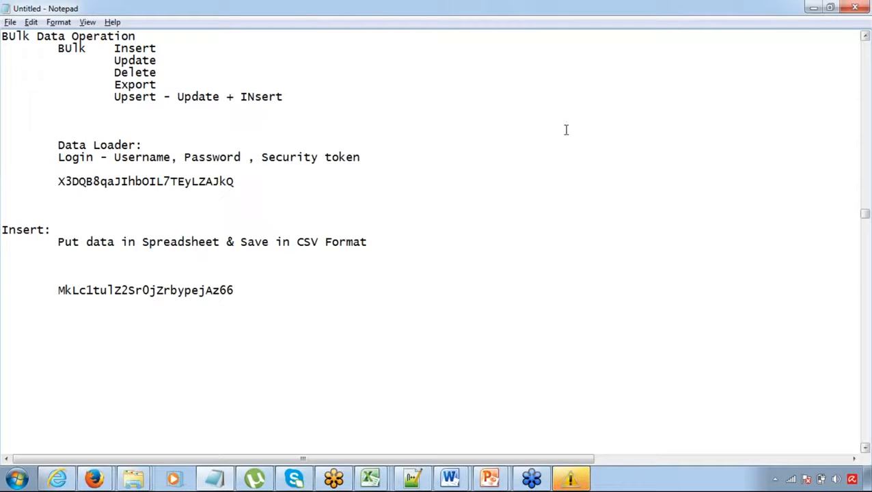
Add the note "TLS 1.0, 1.1, 1.2" on a new line well below the existing notes
click(864, 112)
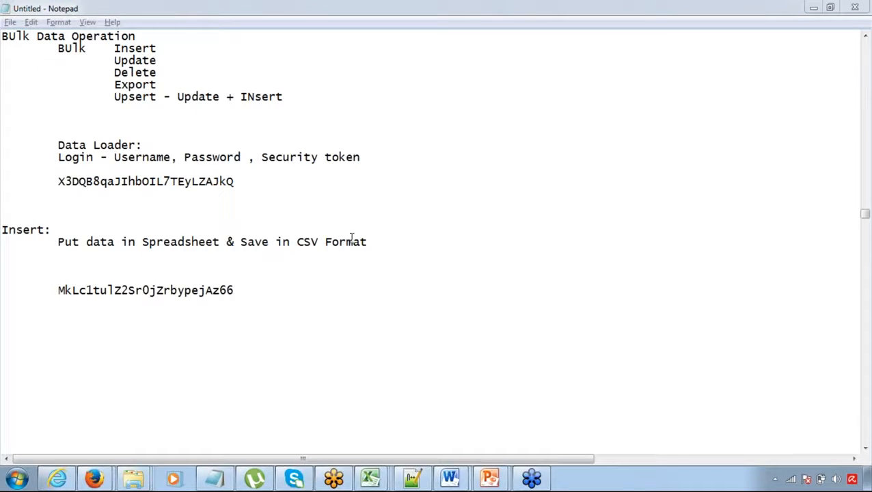
click(265, 294)
key(Return)
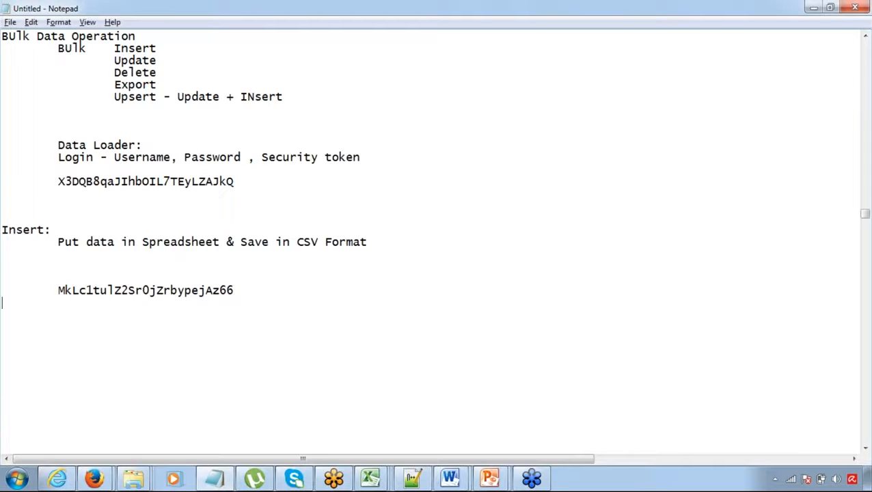
key(Return)
key(Return)
key(Return)
key(Return)
key(Return)
key(Return)
key(Return)
key(Return)
key(Return)
key(Return)
key(Return)
key(Return)
key(Return)
key(Return)
key(Return)
key(Return)
key(Return)
key(Return)
key(Return)
key(Return)
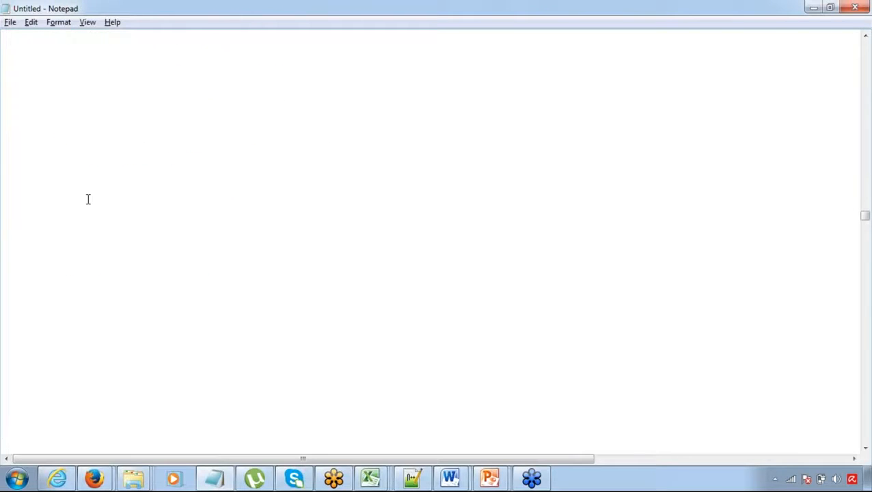
text(TLS)
click(860, 108)
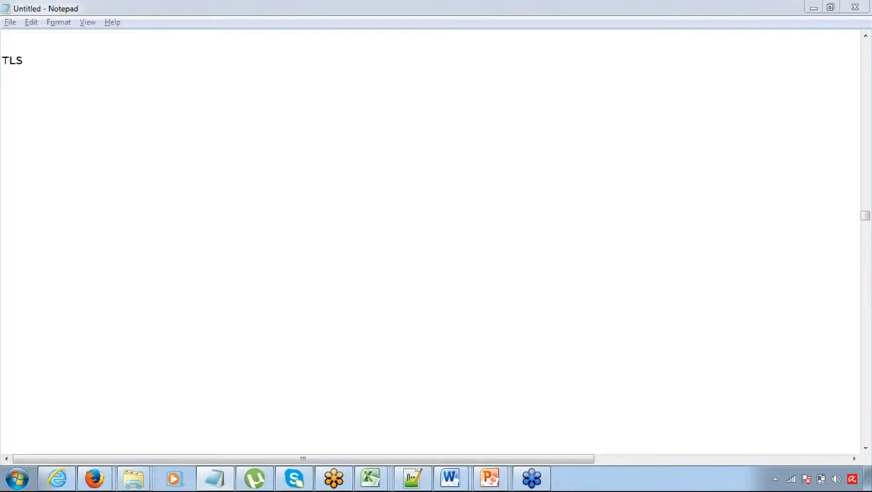
click(44, 61)
text(1)
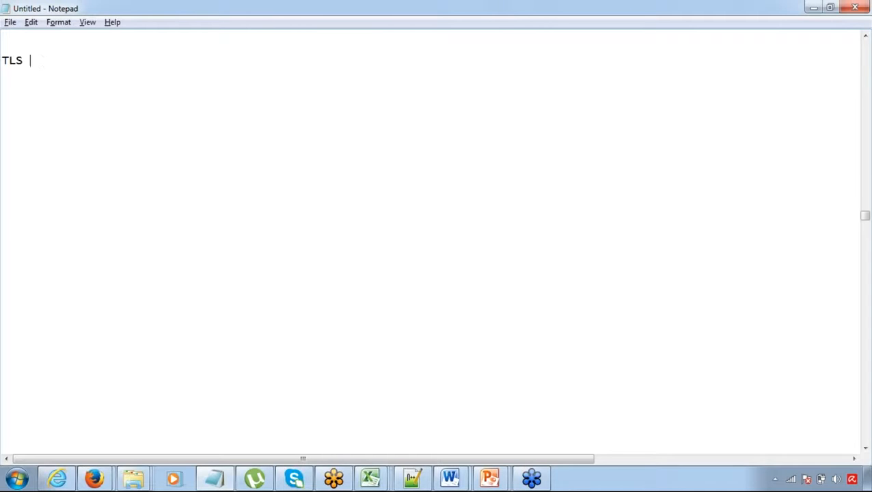
text(.0, 1.1, 1.2)
Highlight the whole line listing the TLS versions
key(shift+Left)
key(shift+Left)
key(shift+Left)
key(shift+Left)
key(shift+Left)
key(shift+Left)
key(shift+Left)
key(shift+Left)
key(shift+Left)
key(shift+Left)
key(shift+Left)
key(shift+Left)
key(shift+Left)
key(shift+Left)
key(shift+Left)
key(shift+Left)
key(shift+Left)
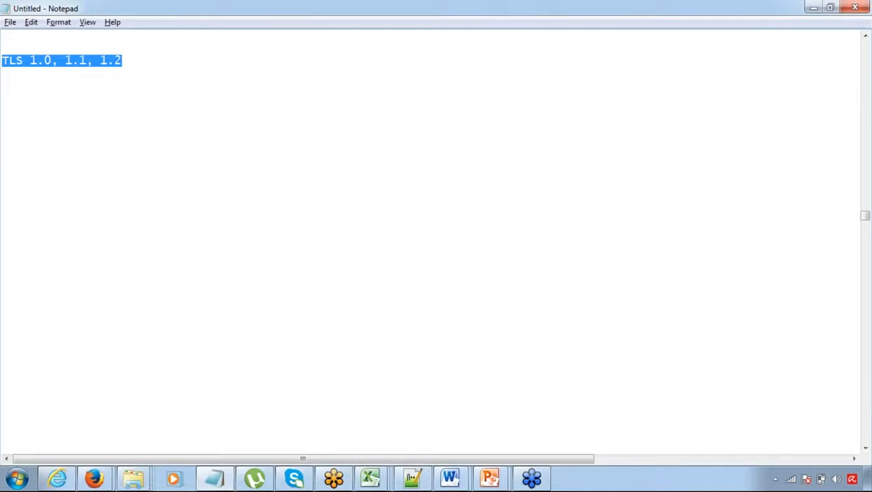
Highlight only versions 1.1 and 1.2 in the TLS line
key(End)
key(ctrl+Left)
key(ctrl+Left)
key(ctrl+Left)
key(shift+Right)
key(shift+Right)
key(shift+Right)
key(Right)
key(Right)
key(Right)
key(Left)
key(shift+Right)
key(shift+Right)
key(shift+Right)
key(shift+Right)
key(shift+Right)
key(shift+Right)
key(shift+Right)
key(shift+Right)
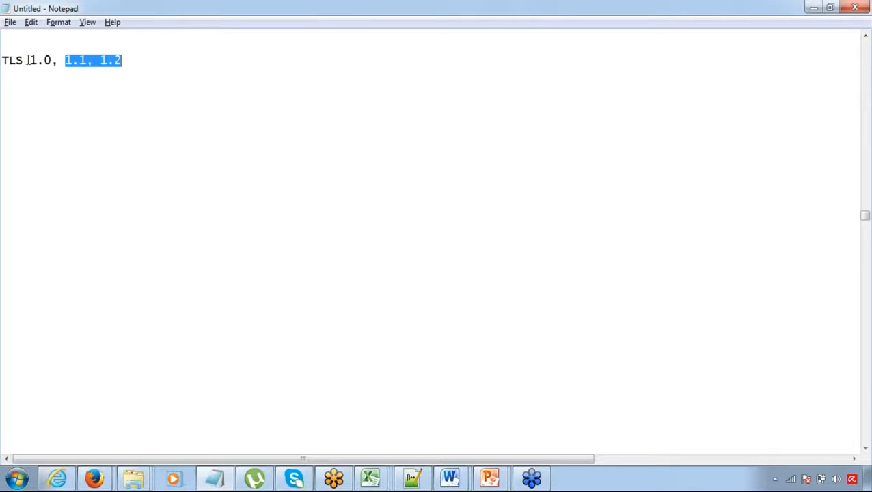
click(64, 60)
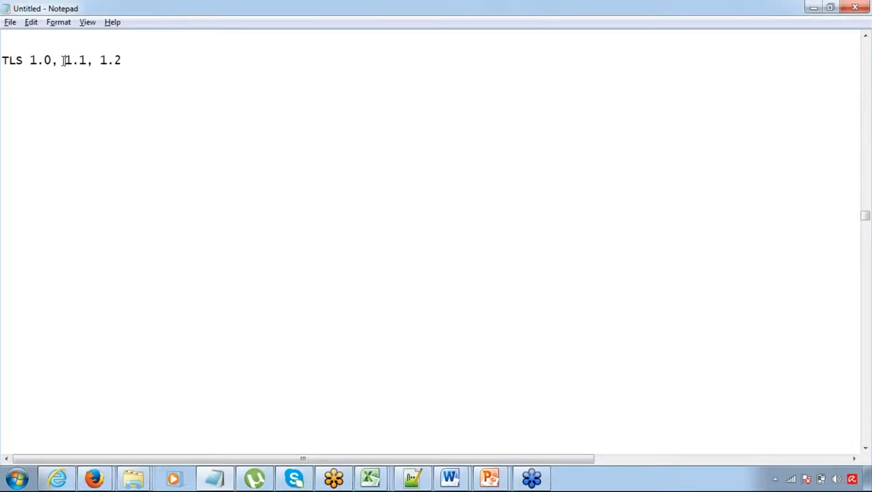
drag(64, 60, 125, 58)
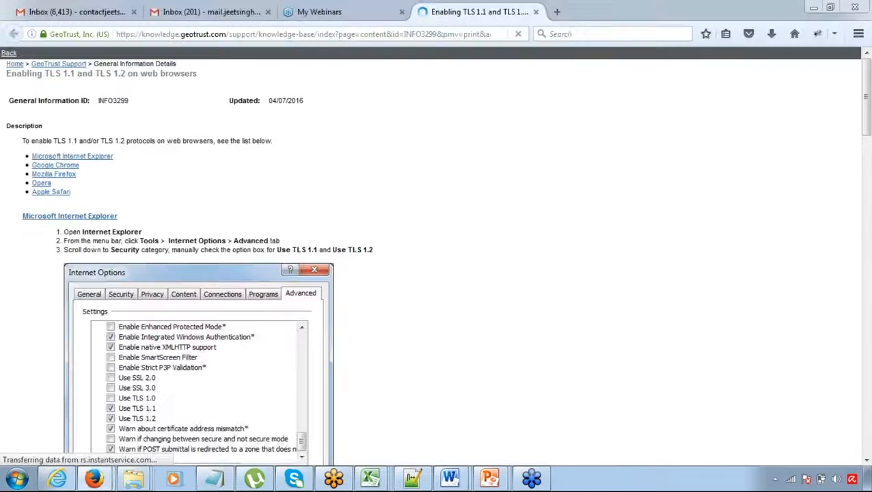
Select the web address of the GeoTrust article on enabling TLS 1.1 and TLS 1.2 in Firefox
click(629, 308)
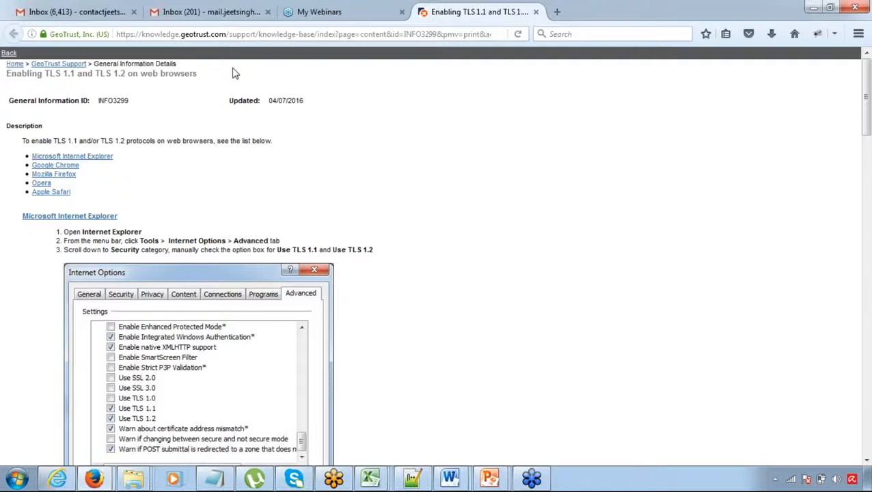
click(231, 34)
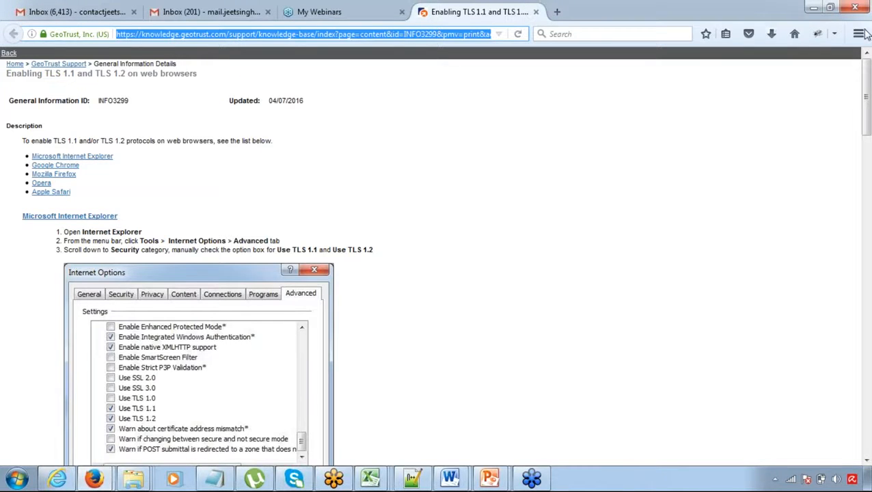
click(868, 35)
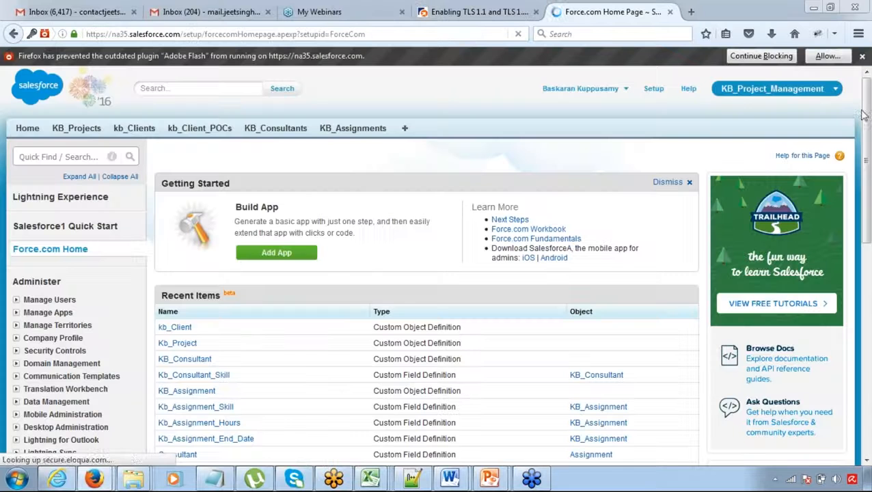
click(90, 157)
text(update)
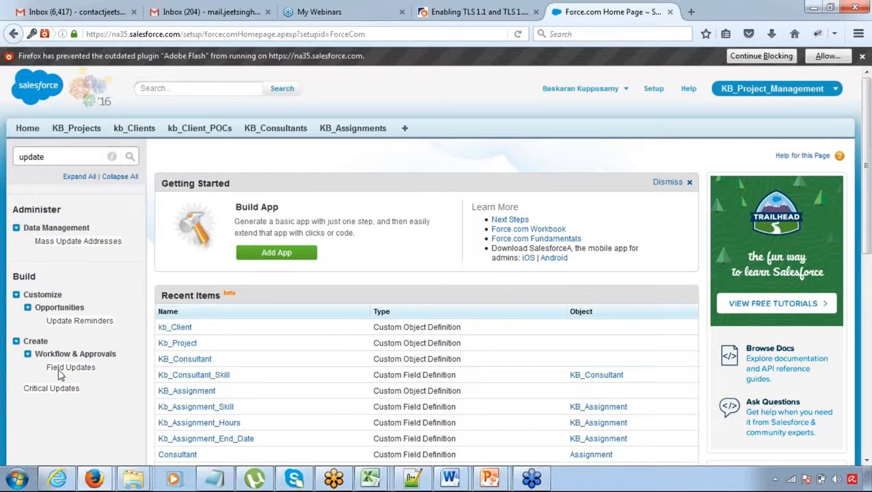
key(BackSpace)
key(BackSpace)
key(BackSpace)
key(BackSpace)
key(BackSpace)
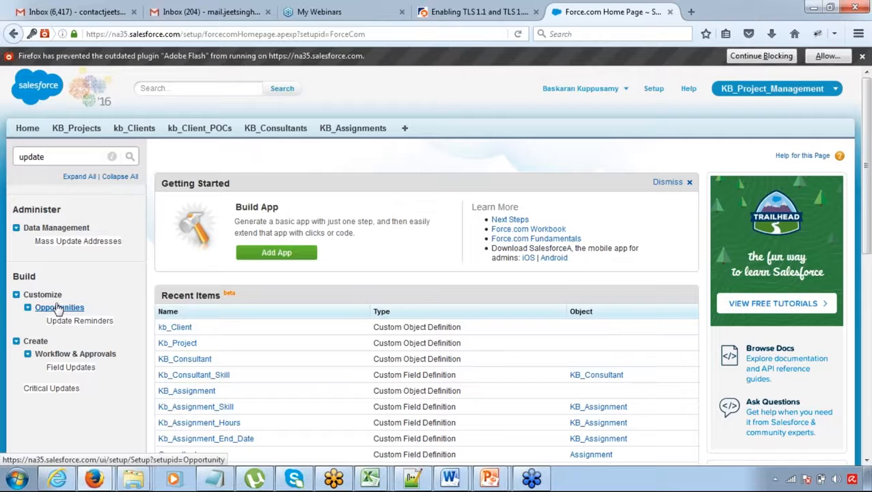
key(BackSpace)
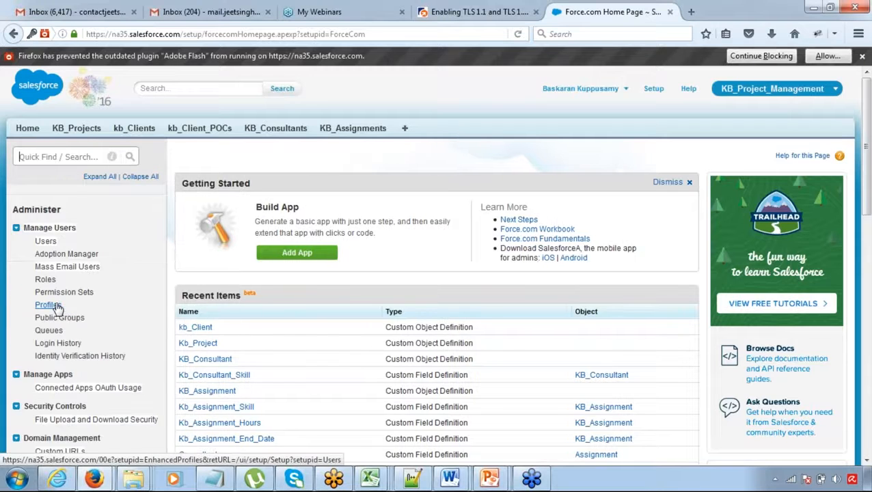
Search the Salesforce setup for "critica" and open the Critical Updates page
text(critica)
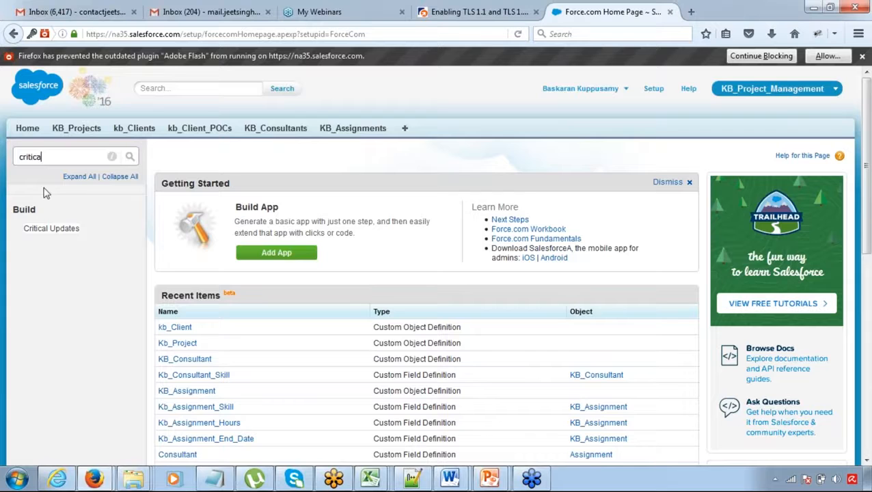
click(40, 232)
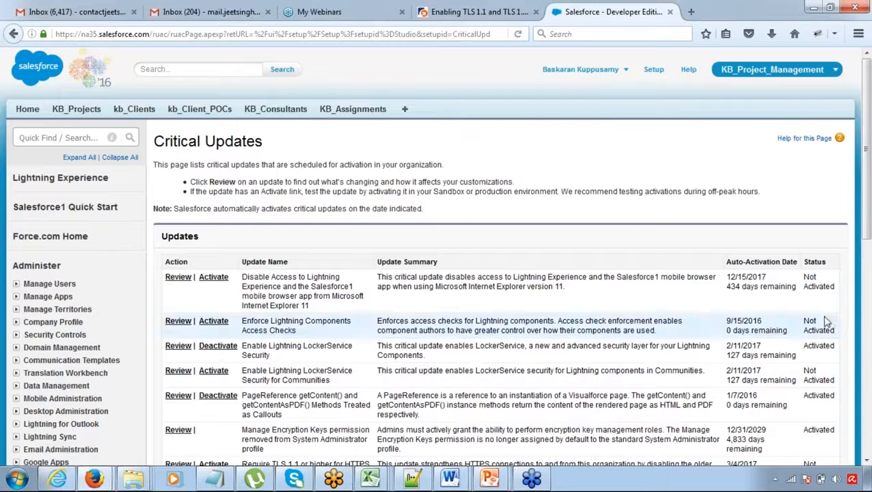
Examine the critical update "Require TLS 1.1 or higher for HTTPS connections" and highlight its name and Activate option
drag(868, 157, 869, 277)
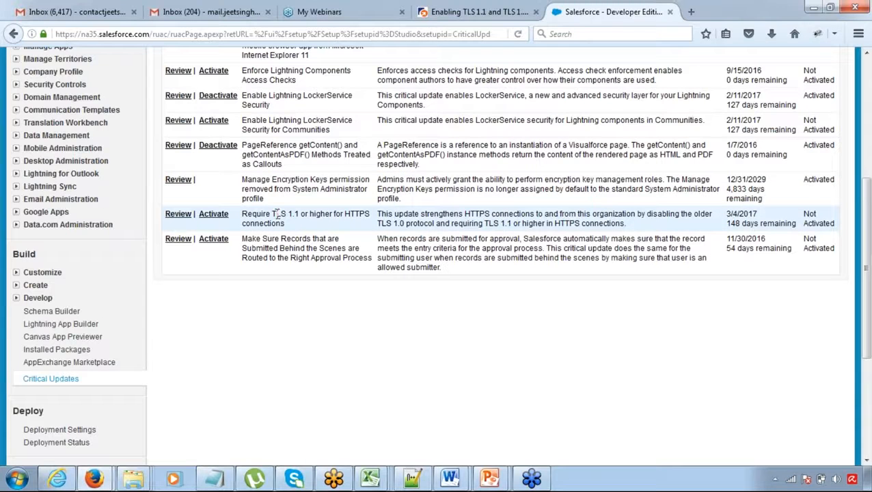
drag(276, 214, 309, 226)
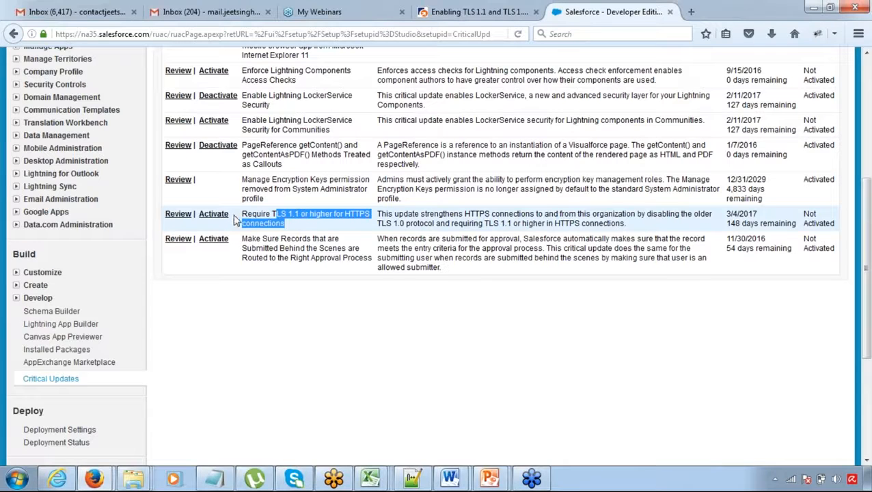
click(233, 219)
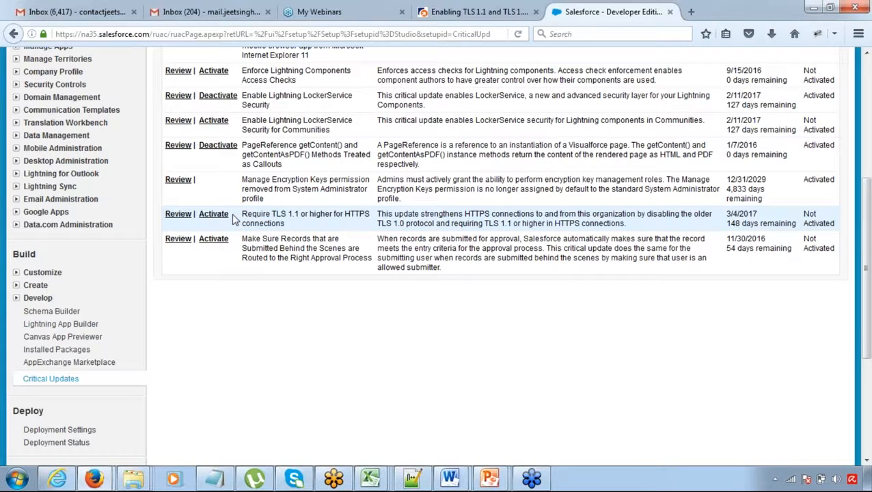
drag(233, 219, 197, 224)
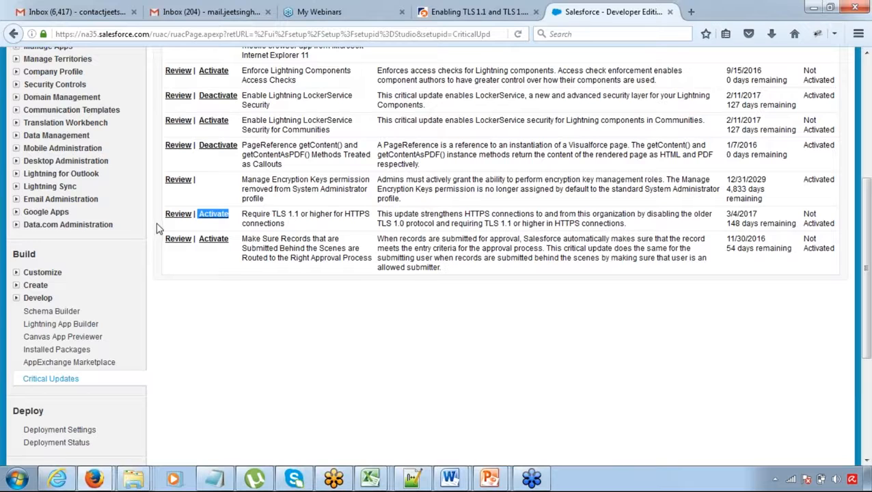
click(167, 229)
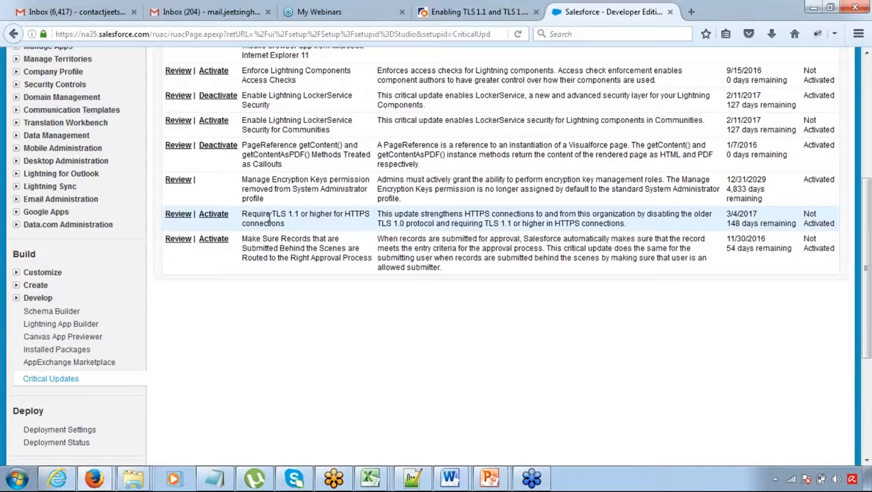
Return to the GeoTrust article and highlight TLS 1.2 in its title
click(496, 8)
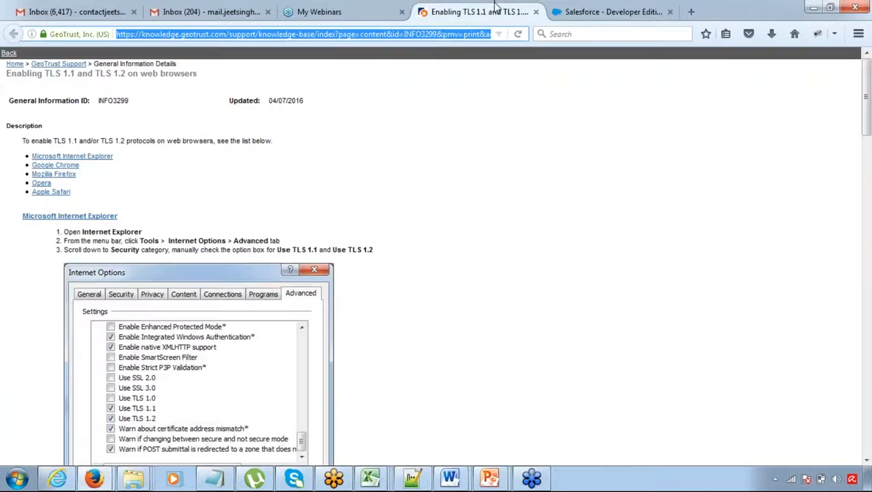
click(106, 75)
drag(106, 76, 135, 73)
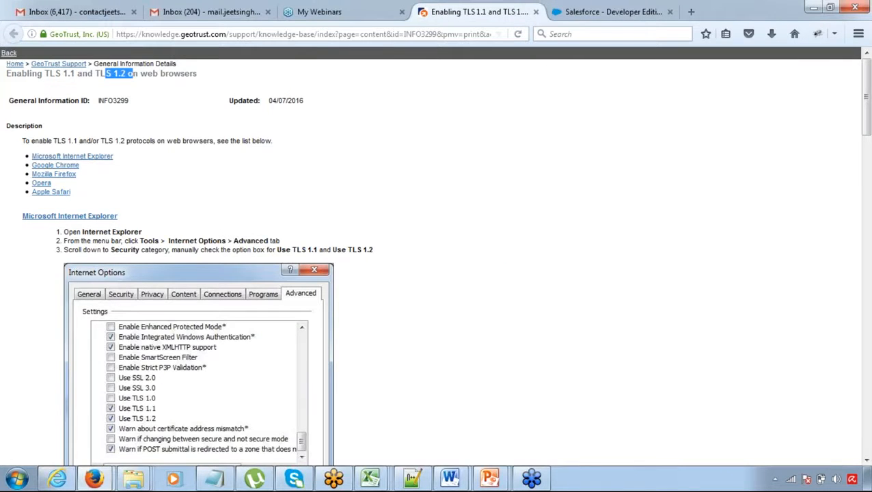
Go back to the Salesforce Critical Updates page and highlight the name of the update requiring TLS 1.1 or higher
click(595, 11)
drag(257, 216, 291, 230)
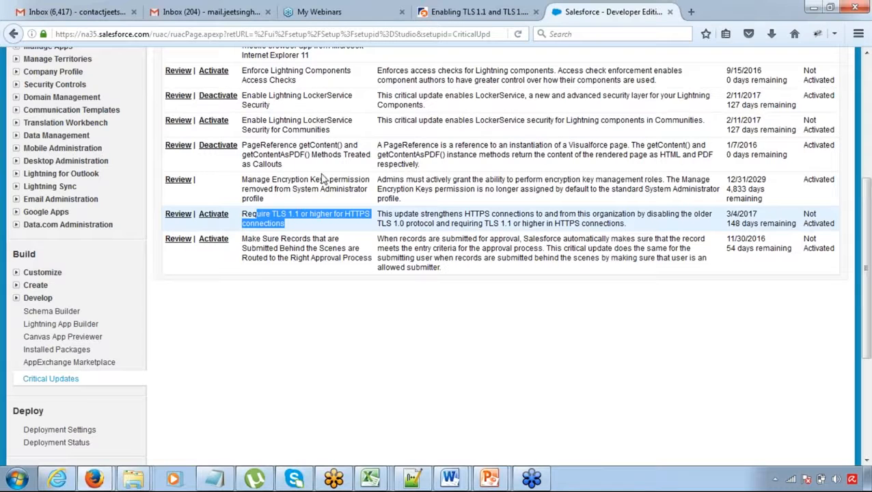
click(867, 110)
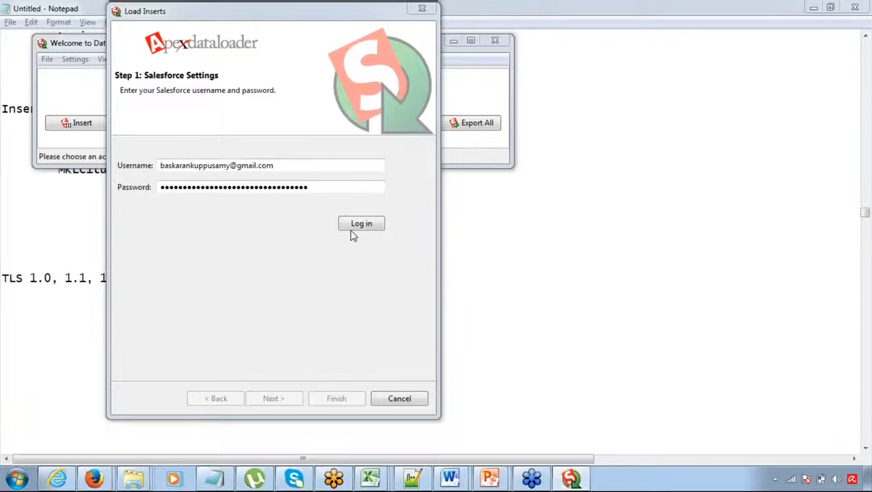
Log in to Salesforce in Data Loader's Load Inserts wizard with the prefilled credentials and proceed to selecting data objects
click(354, 228)
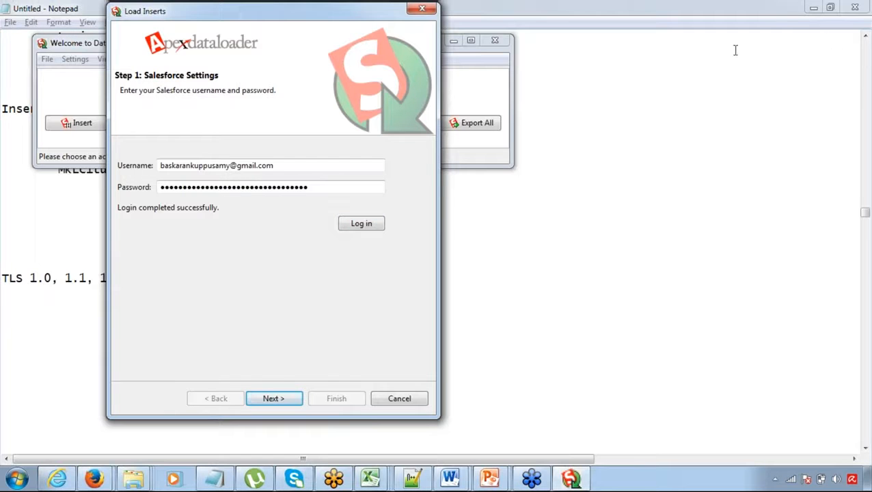
click(272, 400)
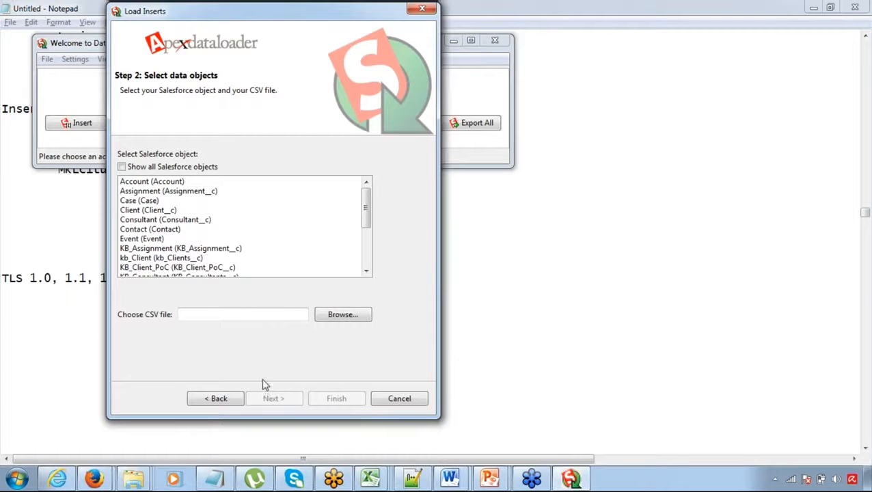
Switch to Notepad and remove the security token below the Insert section, the TLS line and the surplus blank lines
click(595, 185)
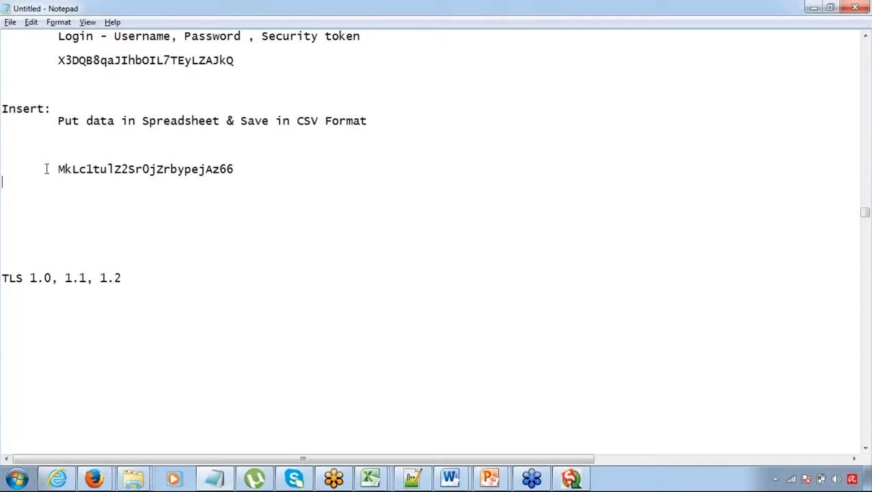
drag(57, 170, 317, 173)
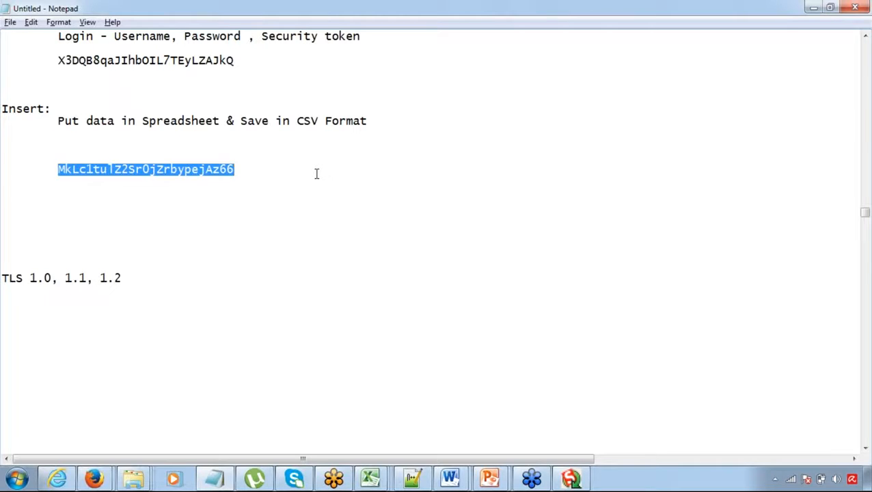
key(ctrl+x)
key(Down)
key(Down)
key(Down)
key(Down)
key(Down)
key(Down)
key(Down)
key(shift+End)
key(BackSpace)
key(BackSpace)
key(BackSpace)
key(BackSpace)
key(BackSpace)
key(BackSpace)
key(BackSpace)
key(BackSpace)
key(BackSpace)
key(BackSpace)
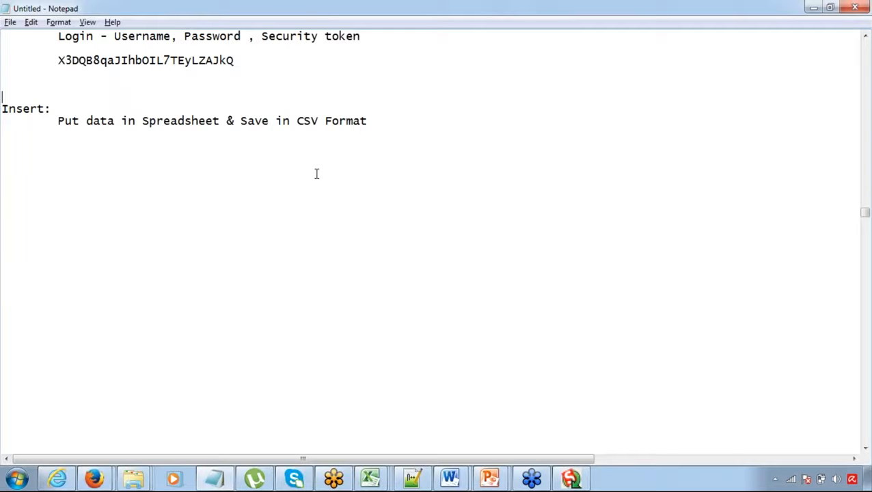
Add the indented line "Data Loader > Upload File >Map Fields > Define Location for Log File" below the CSV note under Insert
click(57, 122)
click(370, 121)
key(Return)
key(Tab)
text(Data Loader > Upload Fil)
key(BackSpace)
key(BackSpace)
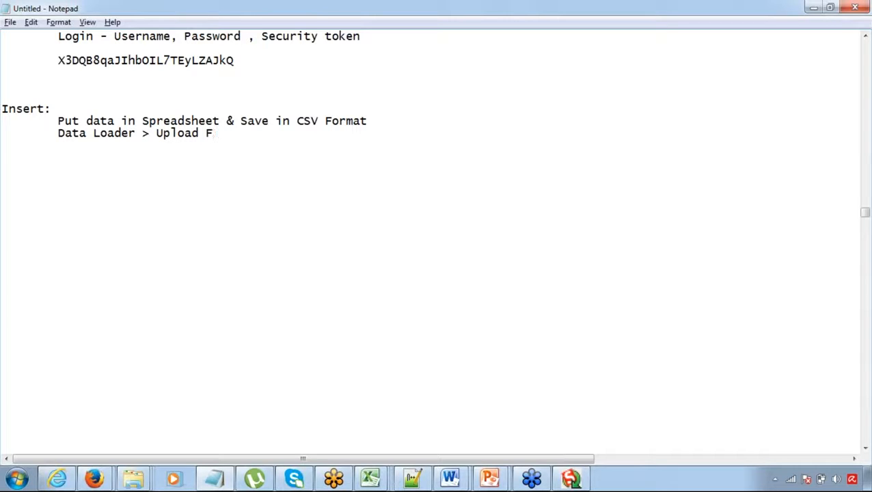
text(ile >Map Fields )
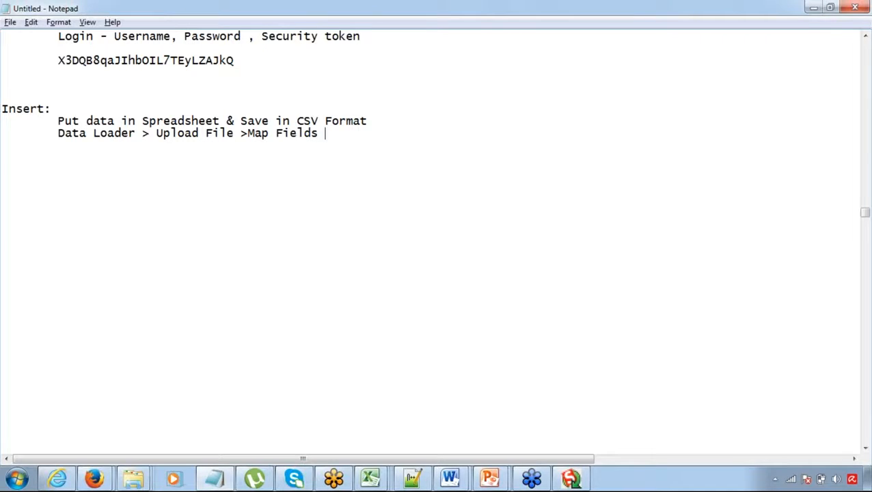
text(> Define Locatio)
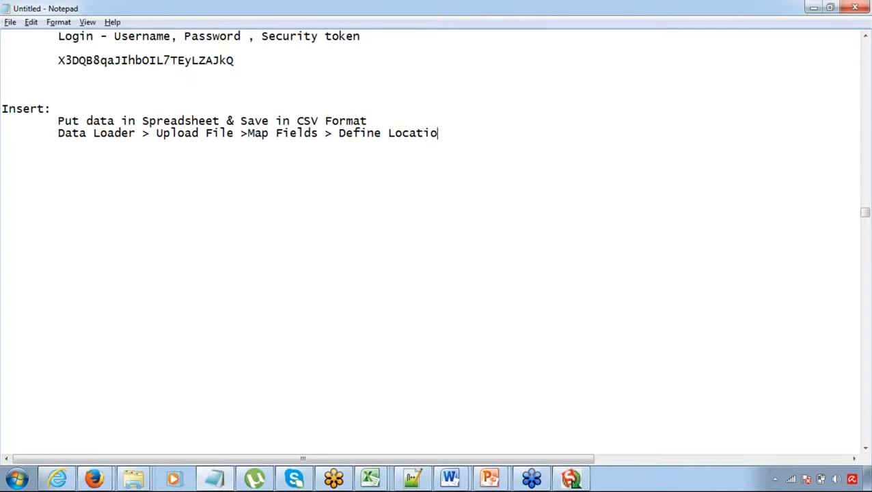
text(n for Log Files)
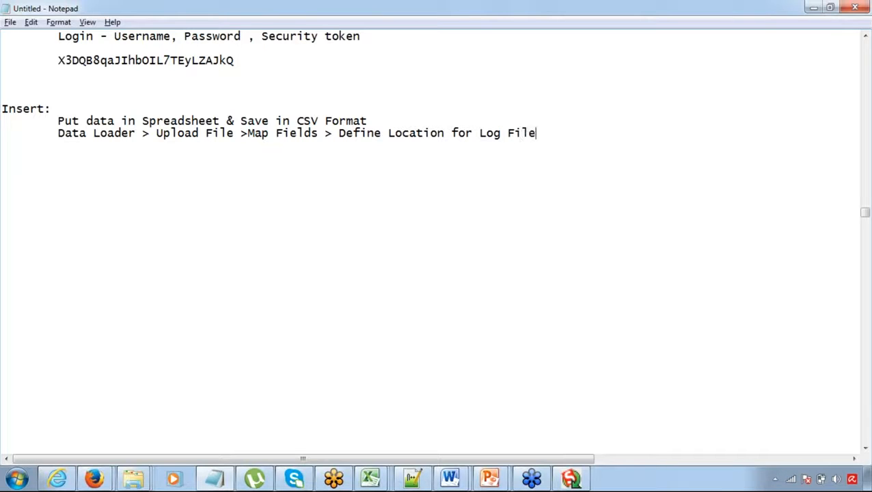
Move "Define Location for Log Files" onto its own indented line below the Data Loader line
key(ctrl+Left)
key(ctrl+Left)
key(ctrl+Left)
key(ctrl+Left)
key(ctrl+Left)
key(Left)
key(Right)
key(Return)
key(Tab)
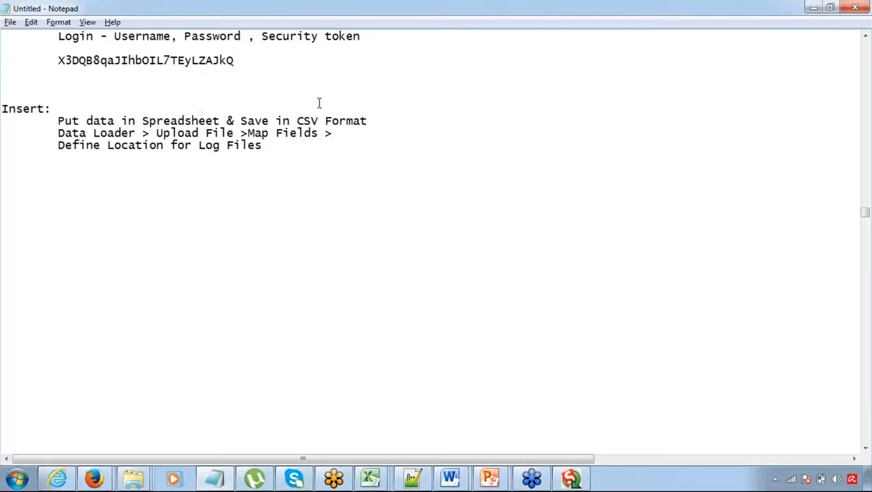
Highlight "CSV Format" in the Insert notes and add a space before "Map Fields" in the Data Loader line
drag(298, 121, 379, 121)
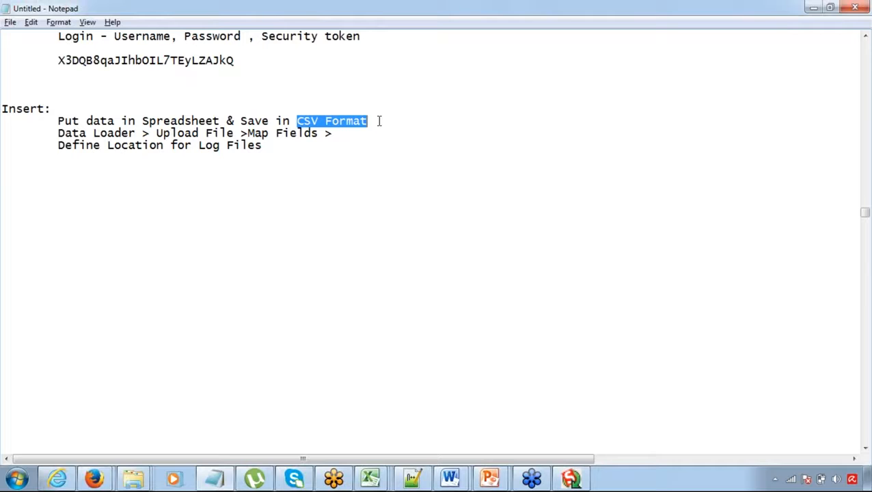
click(101, 133)
drag(101, 133, 199, 133)
click(247, 134)
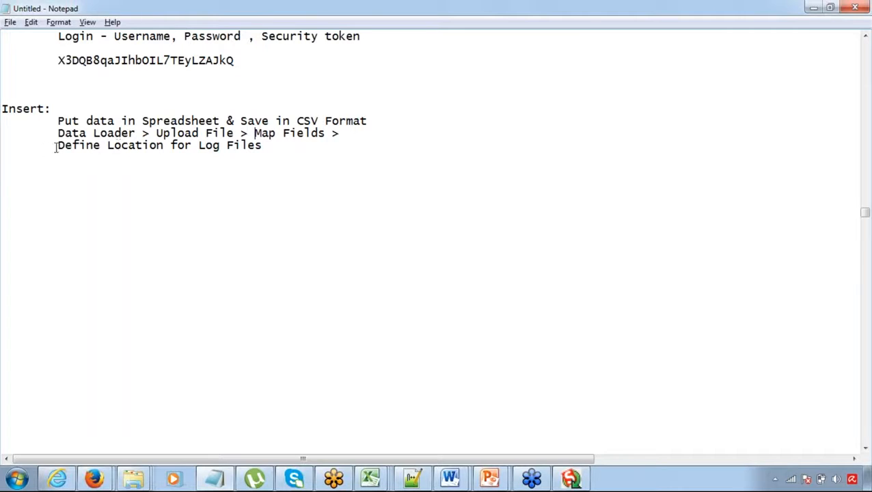
Append "(Success Log / Error Log)" to the "Define Location for Log Files" line
drag(58, 145, 138, 155)
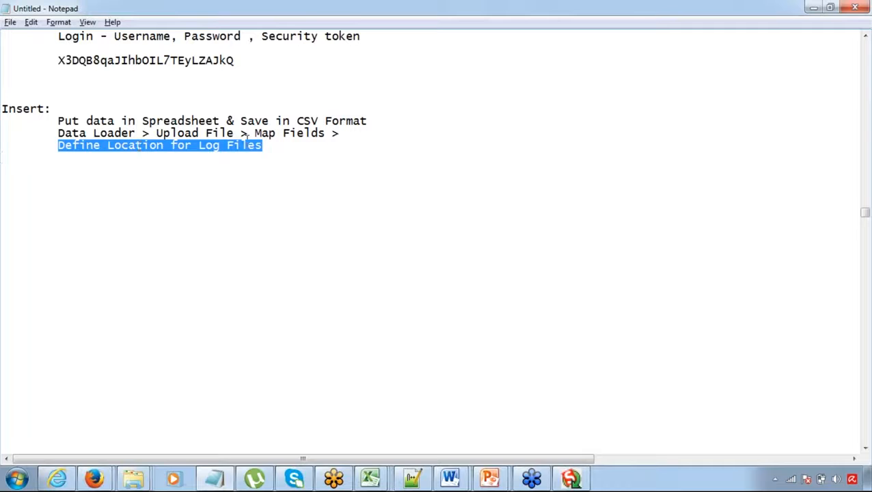
click(265, 145)
text((S)
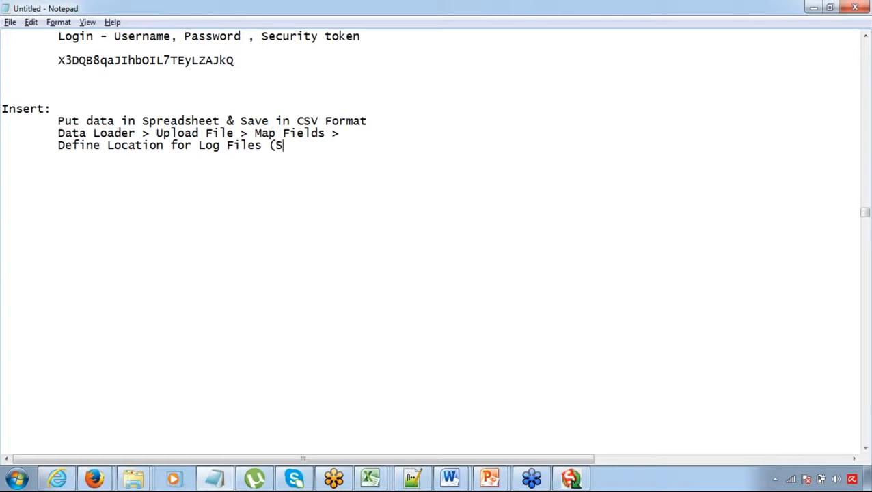
text(uccess Log / E)
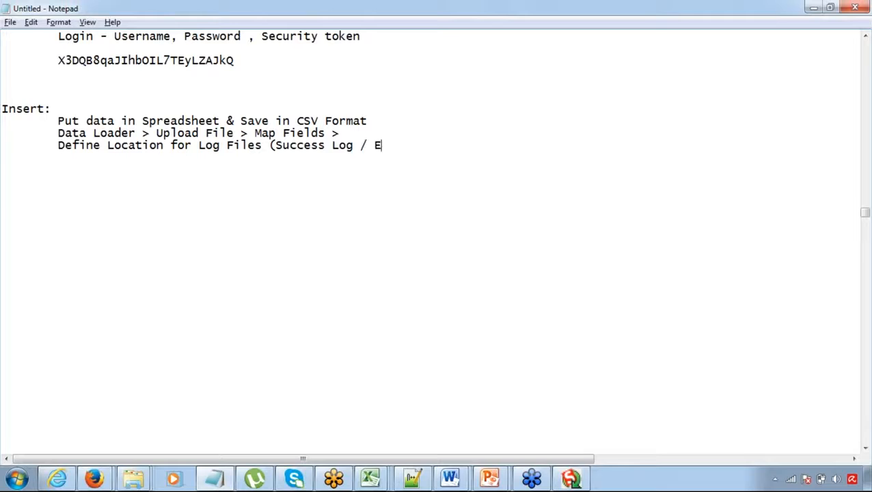
text(rror Log))
Highlight the "Success Log" and "Error Log" entries in the log files line, separately and together
key(Left)
key(Left)
key(Left)
key(Left)
key(Left)
key(Left)
key(Left)
key(Left)
key(Left)
key(Left)
key(Left)
key(Left)
key(Left)
key(shift+Left)
key(shift+Left)
key(shift+Left)
key(shift+Left)
key(shift+Left)
key(shift+Left)
key(shift+Left)
key(shift+Left)
key(shift+Left)
key(shift+Left)
key(shift+Left)
key(shift+Left)
key(End)
key(Left)
key(ctrl+shift+Left)
key(ctrl+shift+Left)
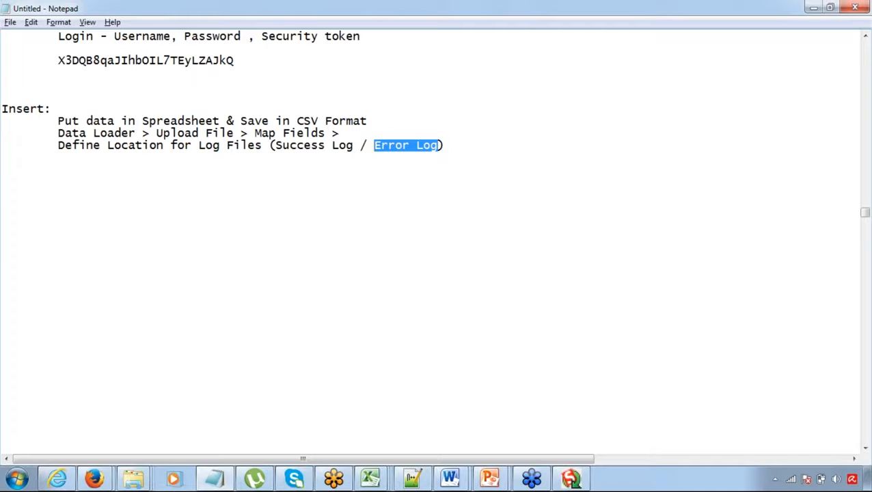
drag(439, 146, 375, 146)
click(446, 146)
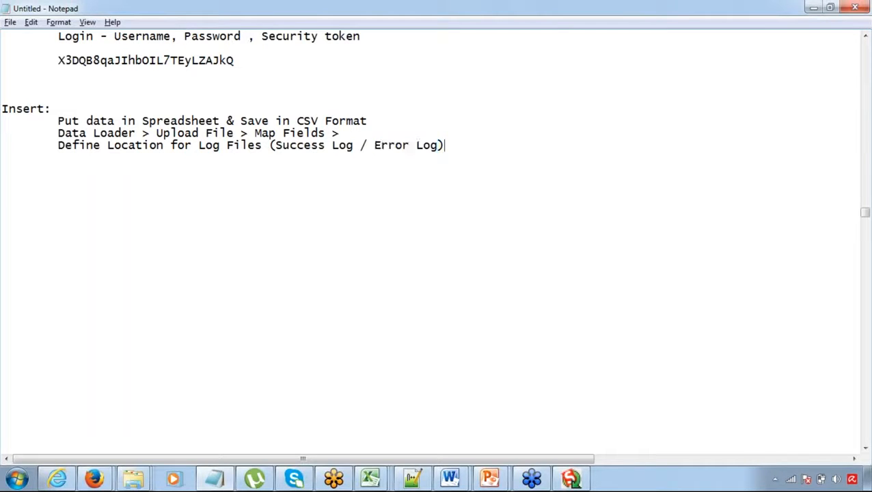
drag(438, 145, 275, 145)
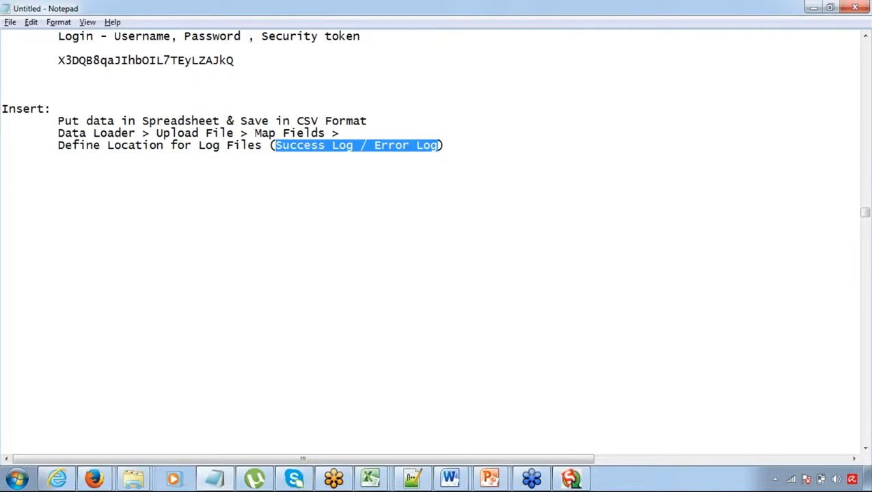
key(End)
key(ctrl+Left)
key(ctrl+Left)
key(ctrl+Left)
key(ctrl+Left)
key(ctrl+Left)
key(ctrl+Left)
key(ctrl+Left)
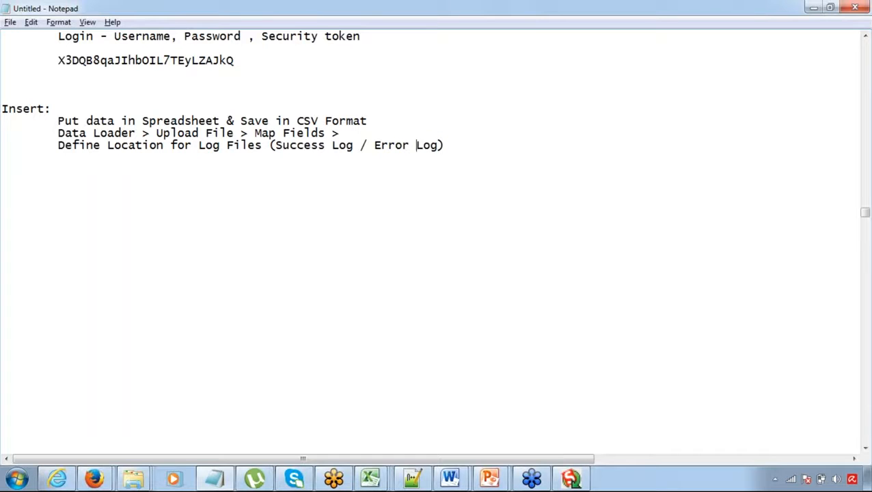
key(ctrl+Left)
click(120, 145)
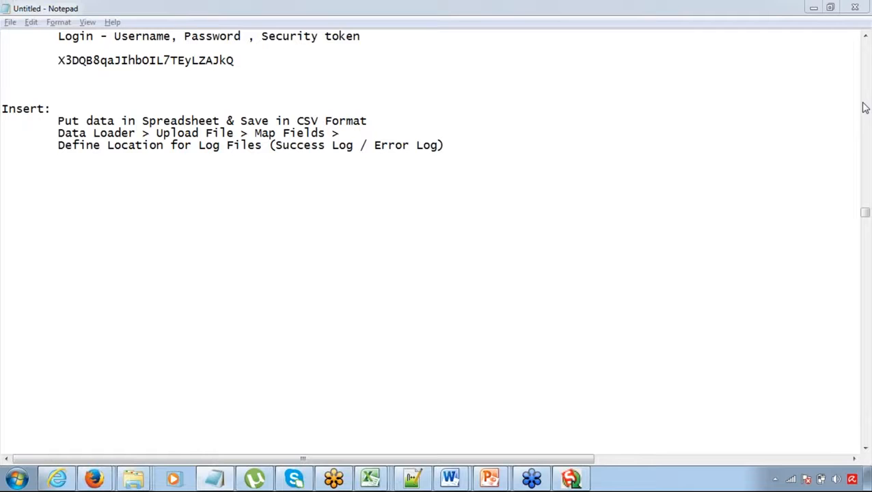
Switch to the Account_Insert_5_Sept sheet in Excel and highlight the account records in A2:H5
key(alt+Tab)
click(436, 194)
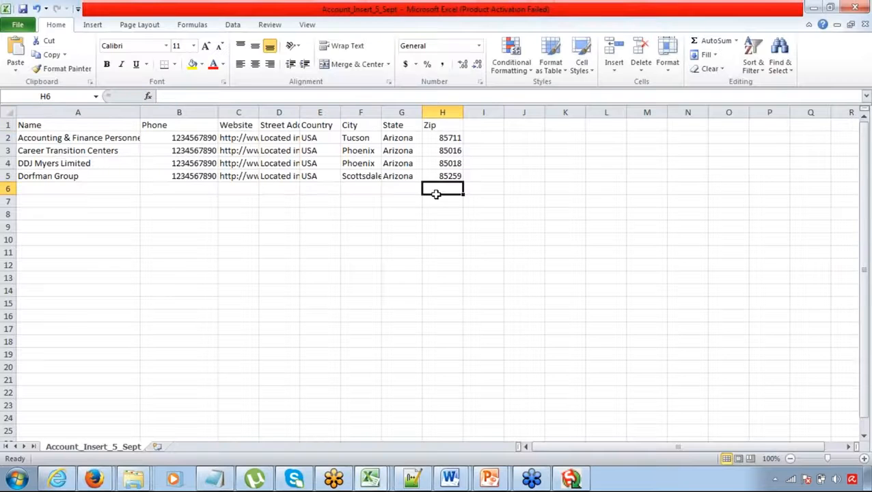
click(212, 162)
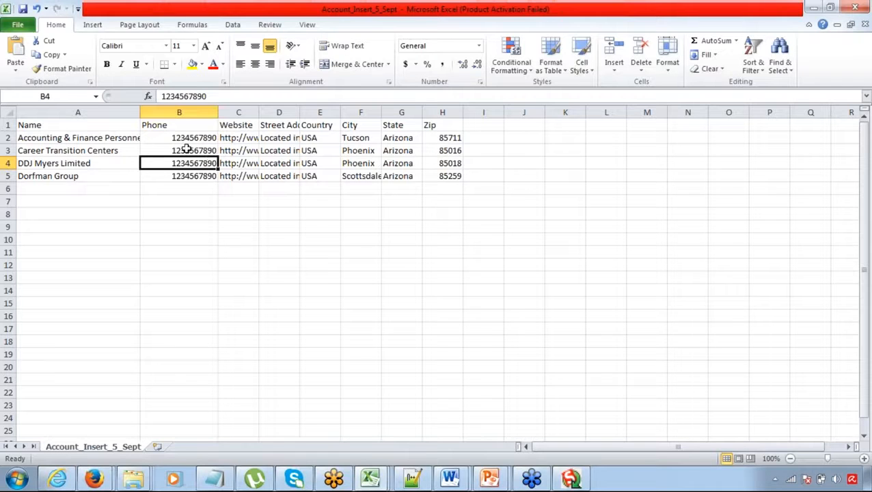
click(101, 137)
drag(102, 137, 99, 176)
drag(104, 141, 435, 179)
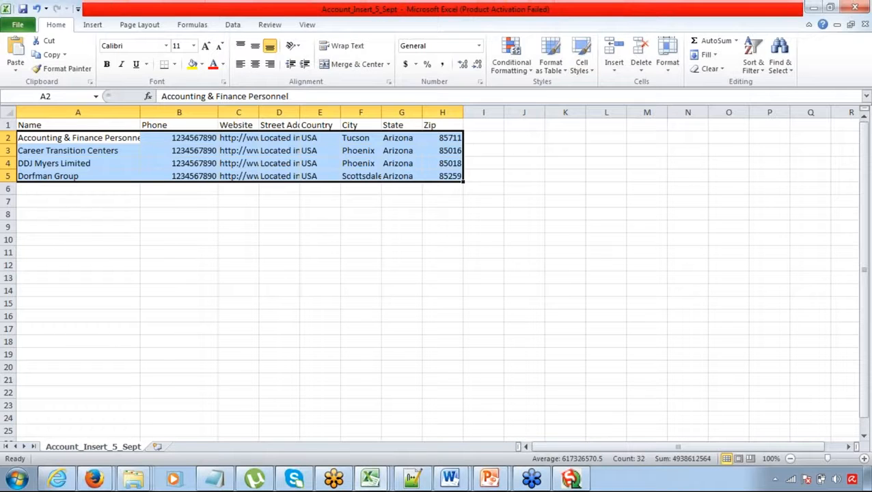
click(343, 193)
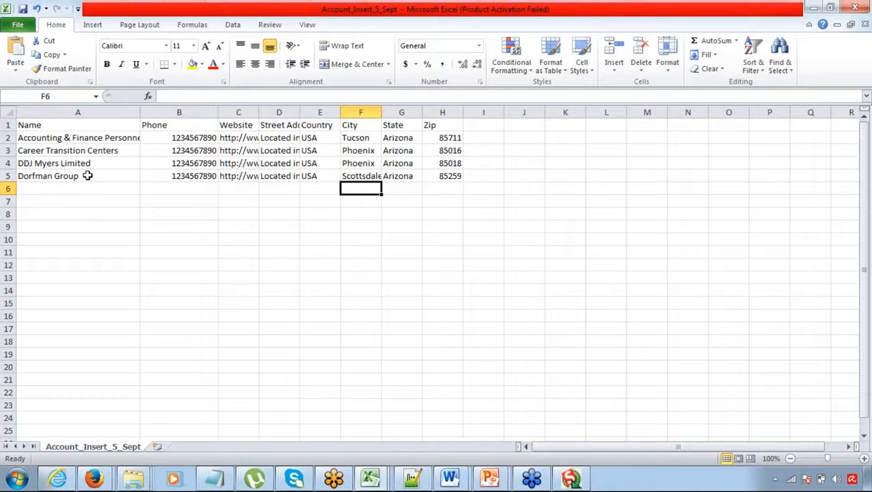
Widen the Website column and view the workbook's file information before returning to the sheet
drag(259, 112, 317, 115)
click(292, 172)
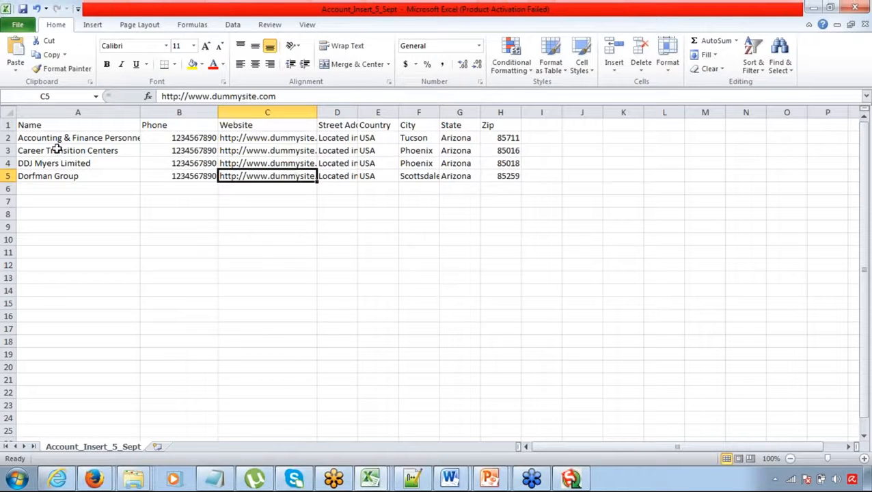
click(18, 26)
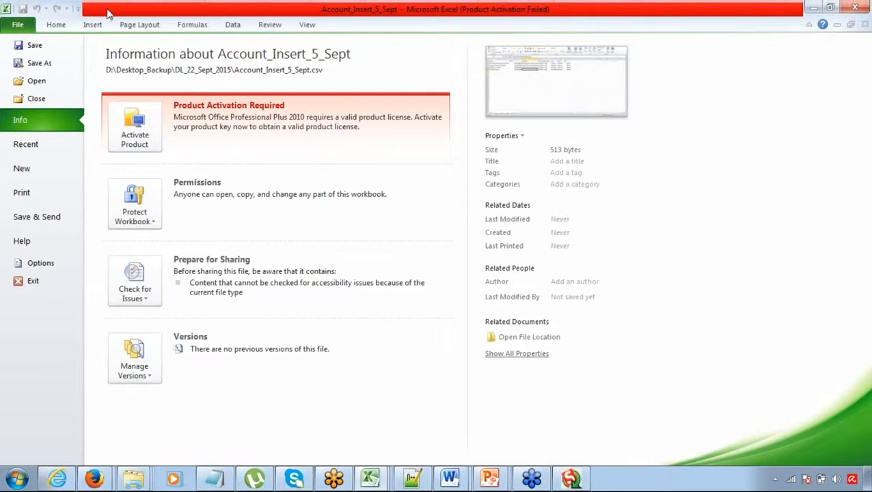
click(53, 26)
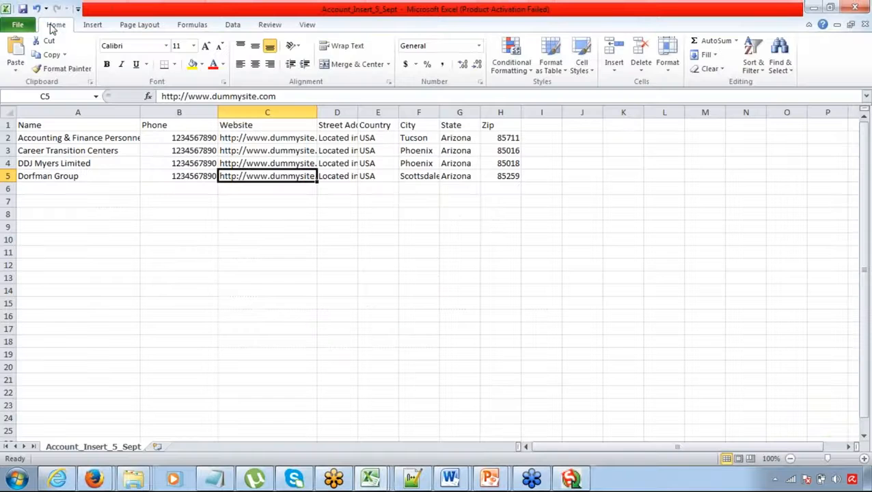
click(179, 202)
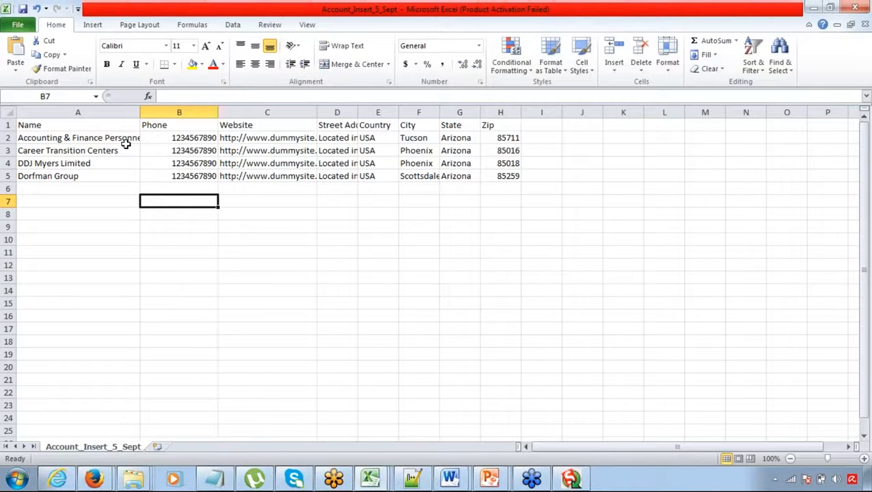
Save the sheet as a new CSV (Comma delimited) file named Account_Insert_7_October, keeping the CSV format
click(19, 26)
click(41, 65)
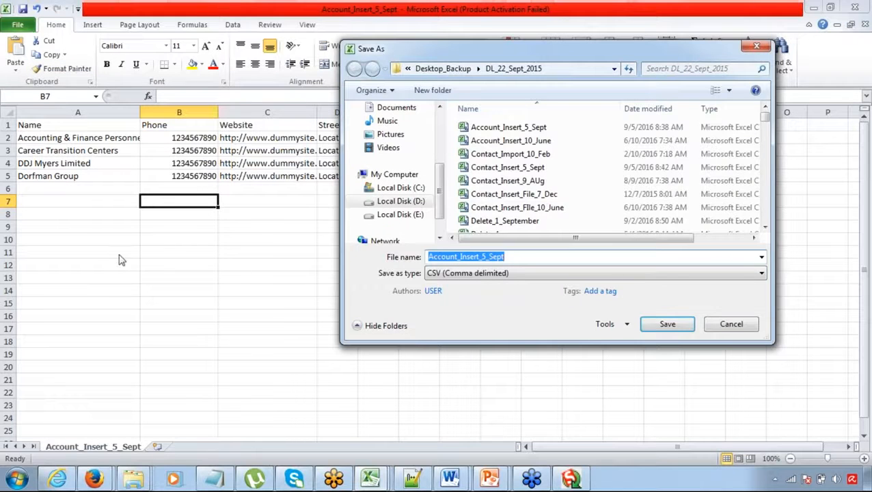
key(End)
key(shift+Left)
key(shift+Left)
key(shift+Left)
key(shift+Left)
key(shift+Left)
key(shift+Left)
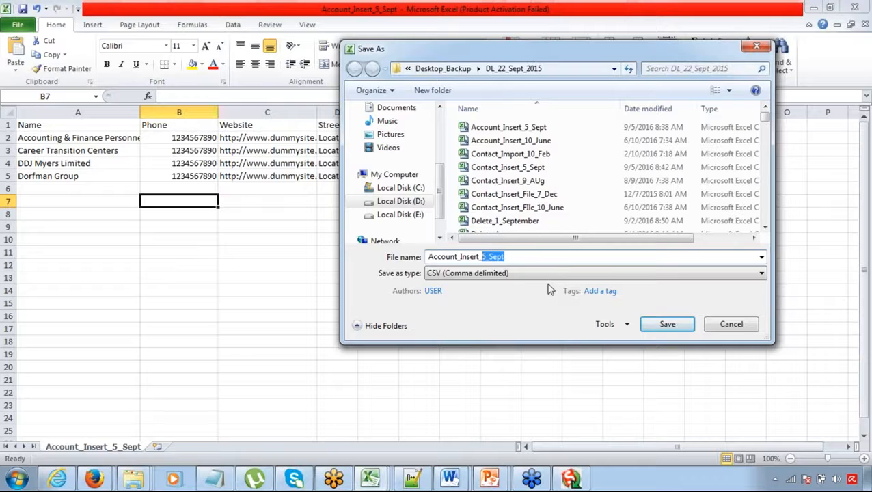
key(BackSpace)
text(7_October)
click(555, 275)
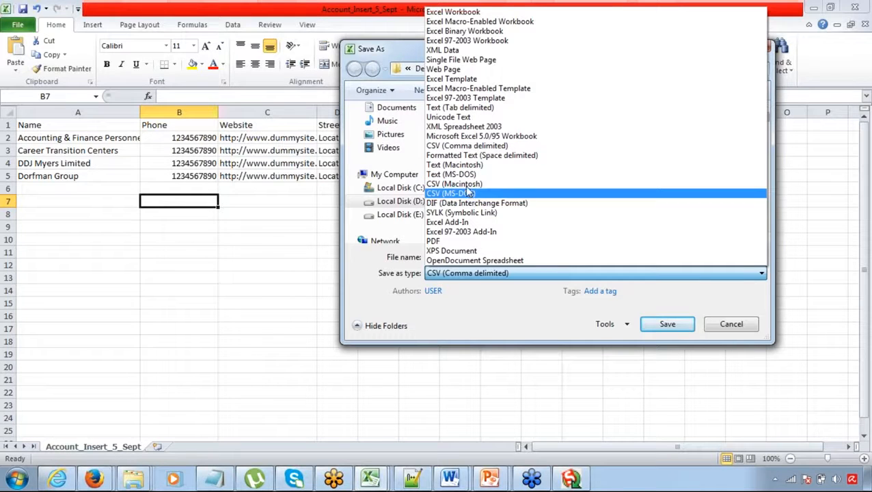
click(480, 148)
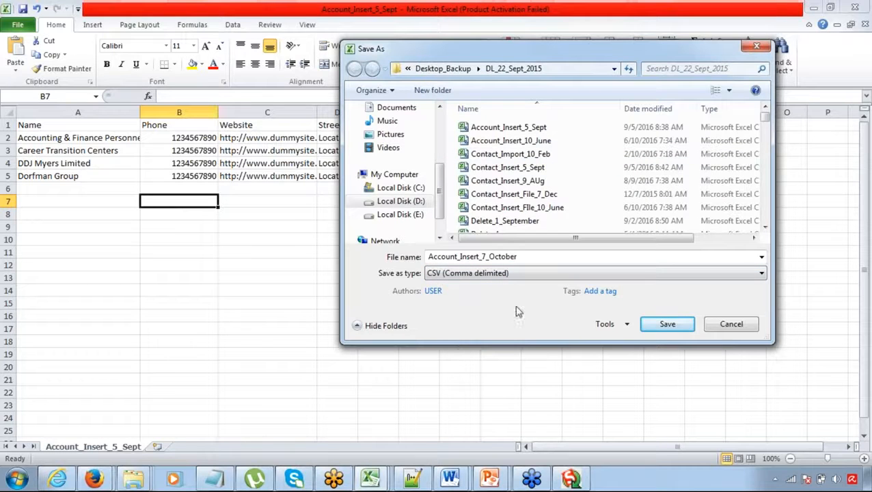
click(664, 325)
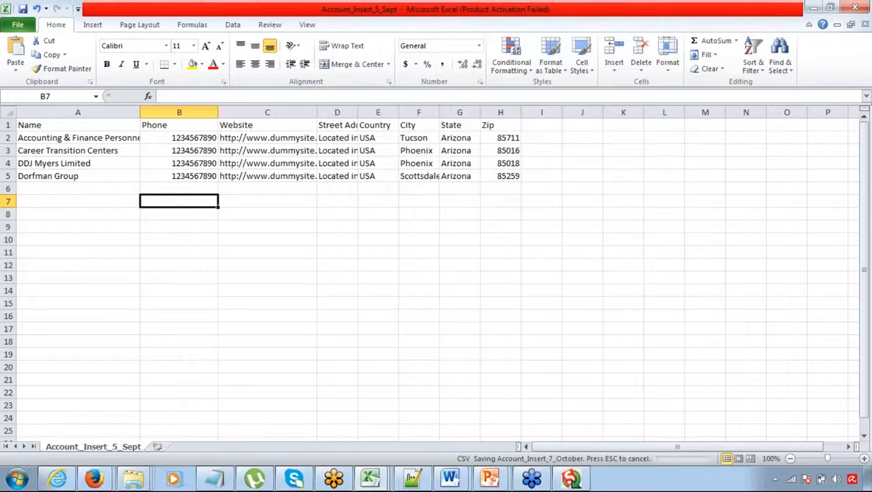
click(375, 282)
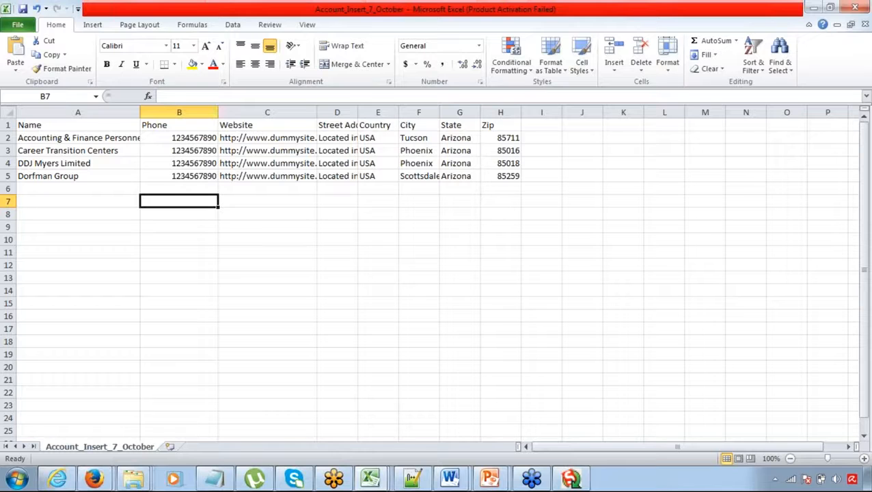
Switch to Data Loader's Load Inserts wizard, select the Account object and choose the Account_Insert_7_October CSV file
click(571, 479)
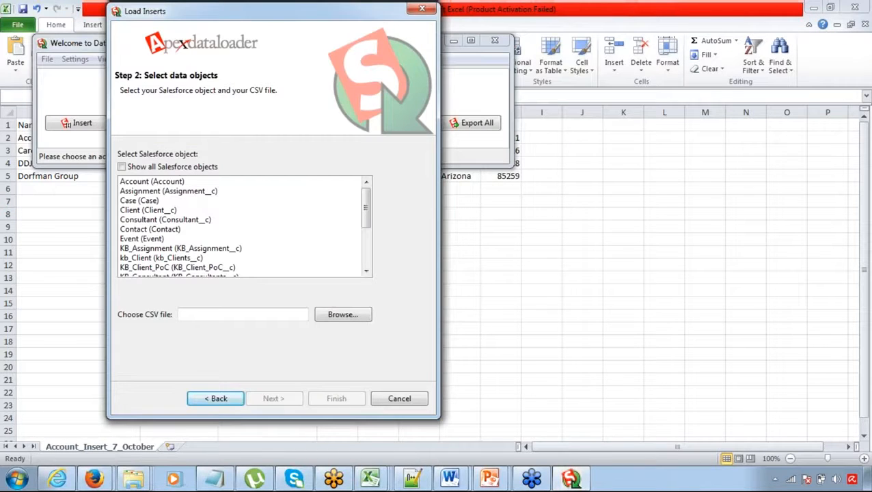
drag(250, 14, 276, 14)
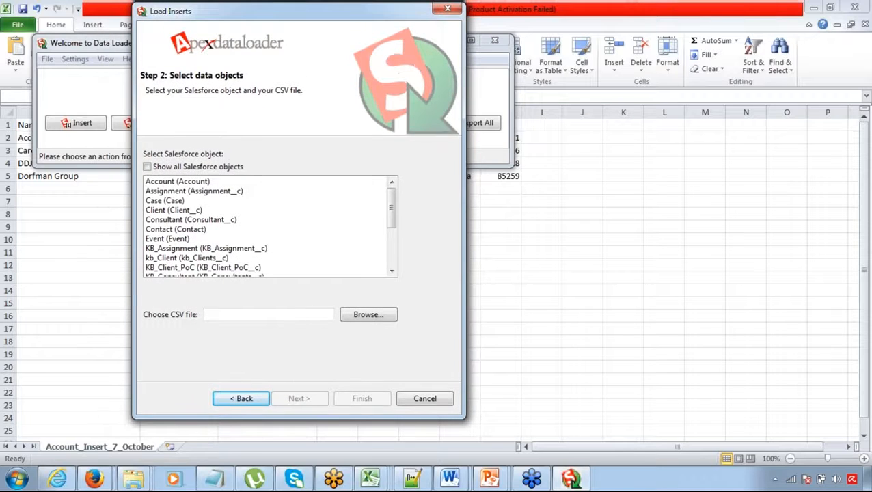
click(218, 183)
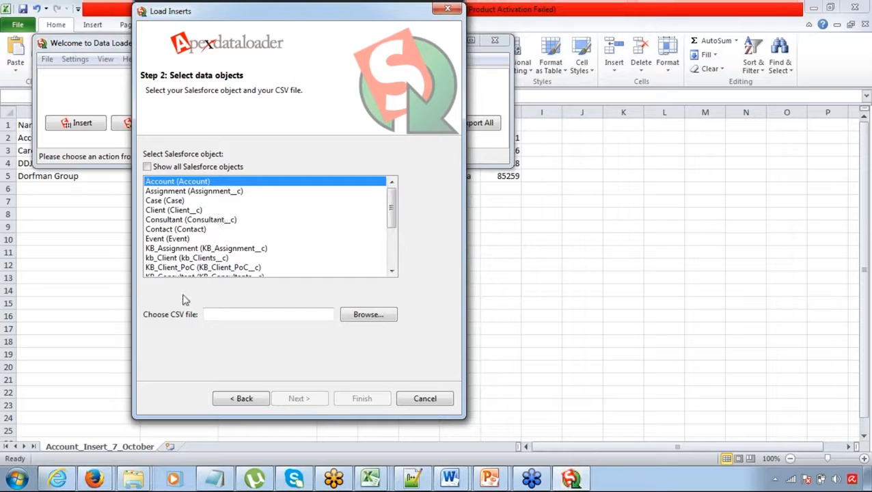
click(374, 319)
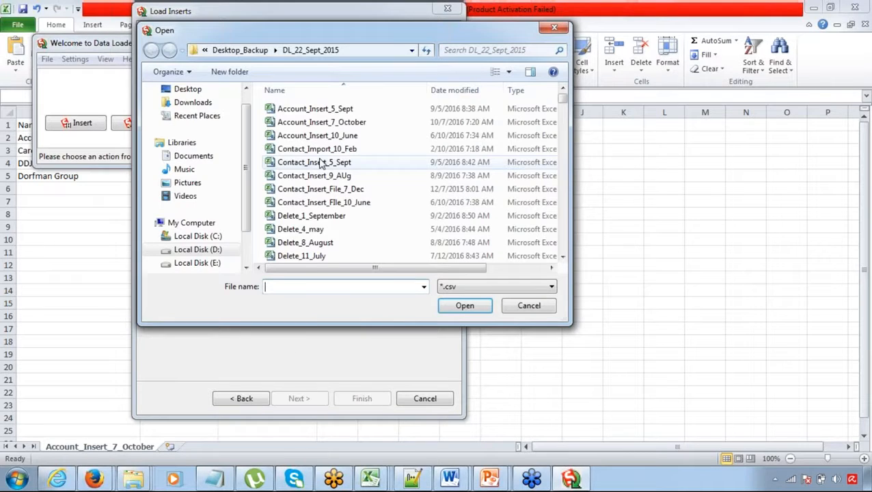
click(317, 124)
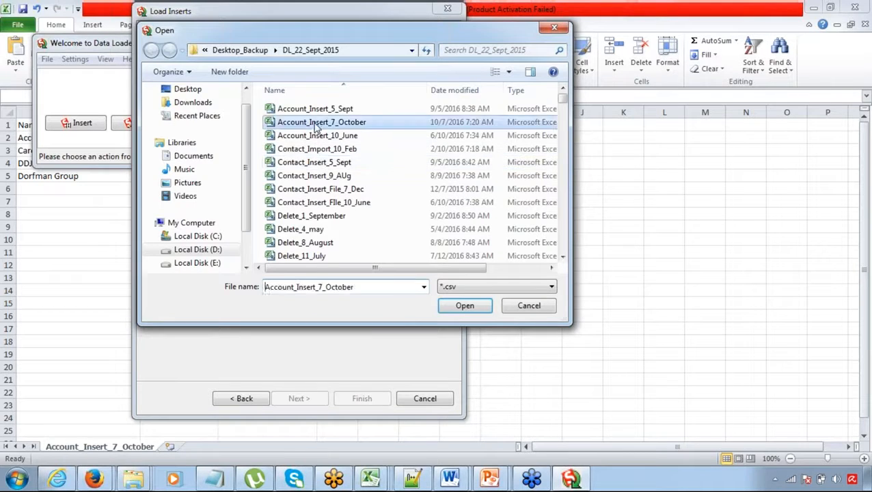
click(457, 311)
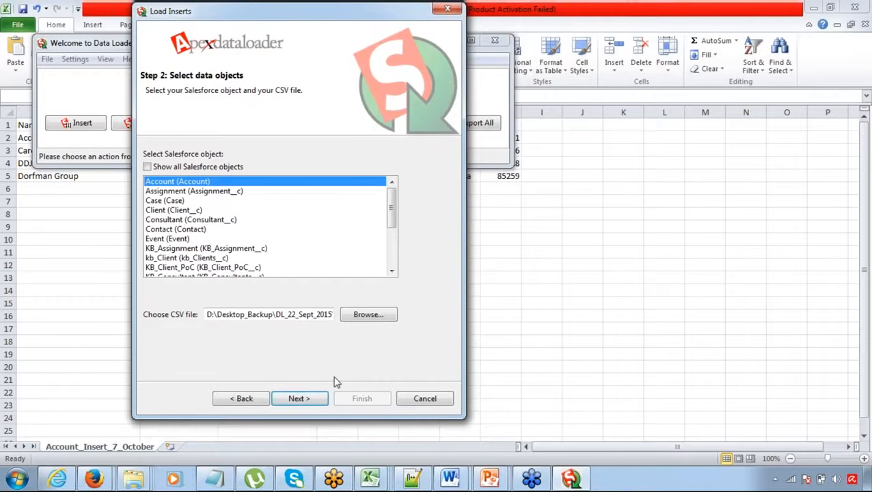
Proceed to the mapping stage of the insert and open the dialog for creating or editing a field map
click(300, 398)
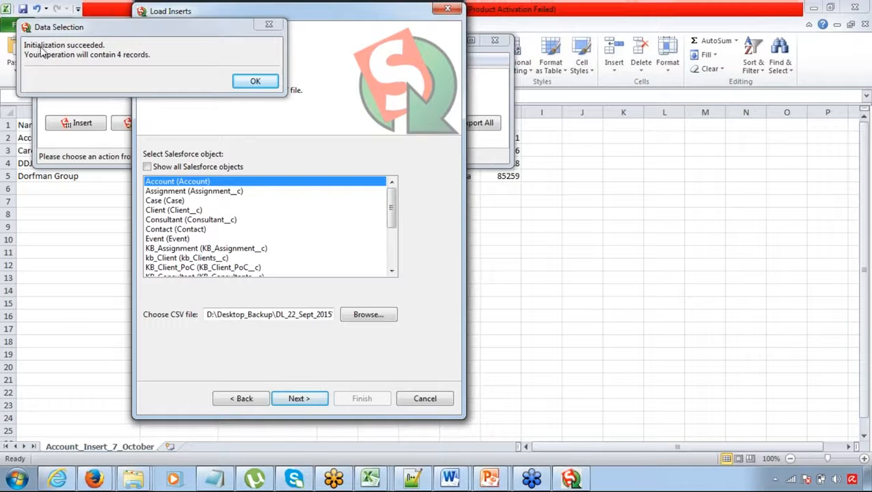
click(241, 82)
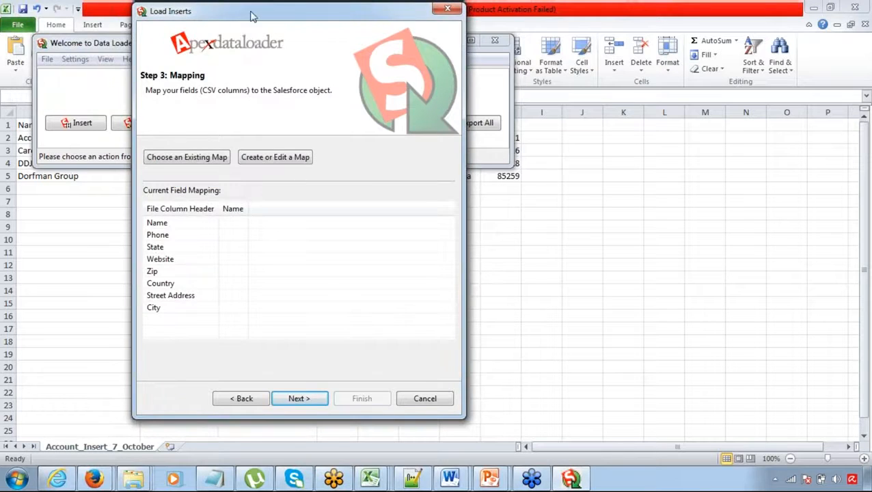
drag(252, 15, 266, 26)
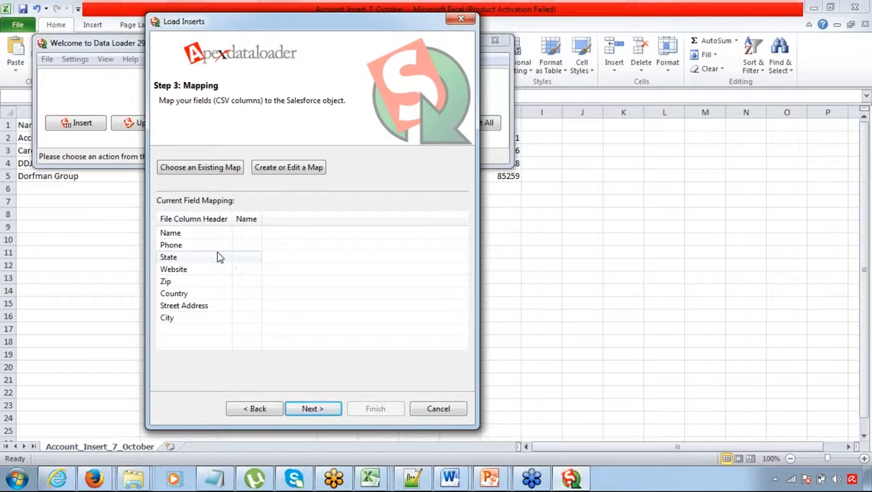
click(280, 171)
drag(262, 43, 355, 50)
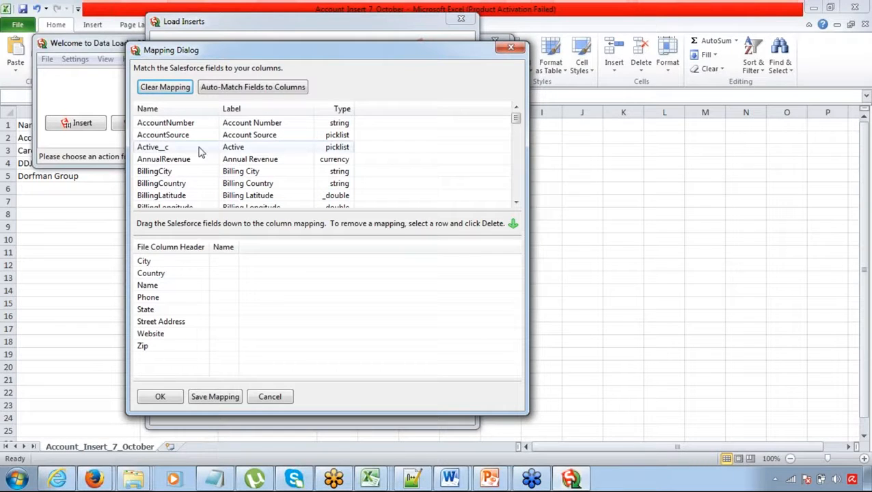
Map the City column to the BillingCity field and auto-match the remaining Salesforce fields to the file's columns
click(168, 264)
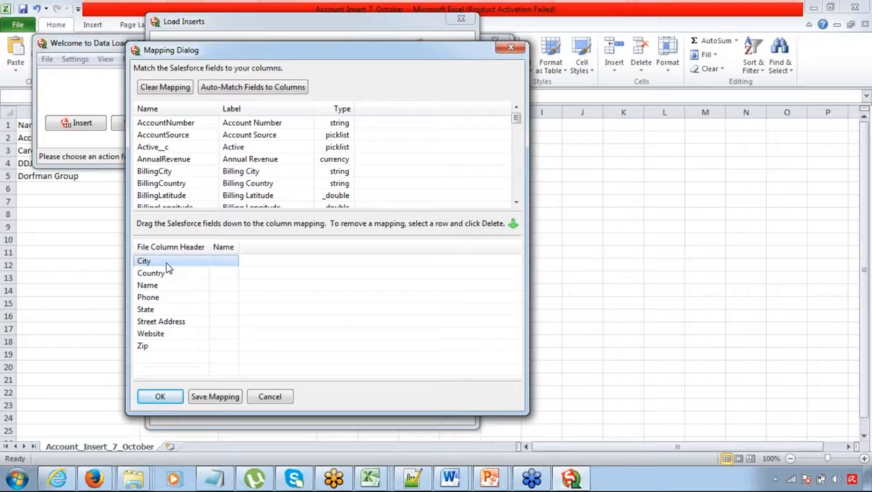
click(240, 173)
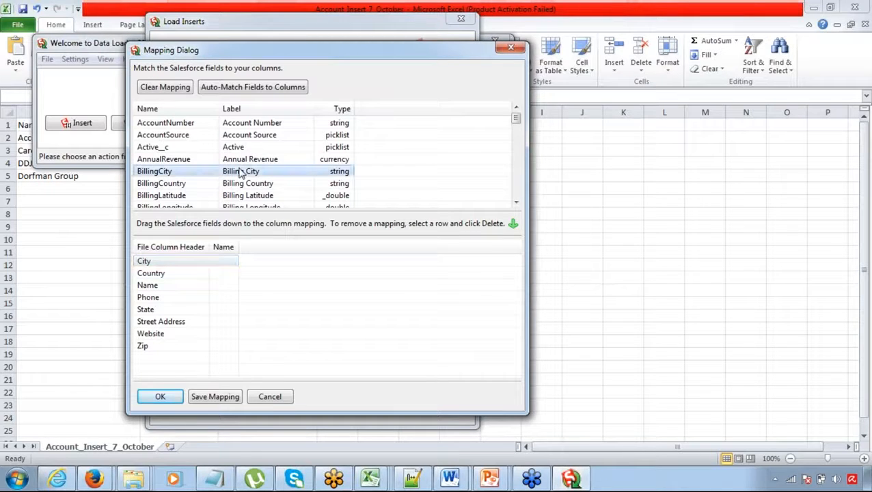
drag(241, 173, 231, 260)
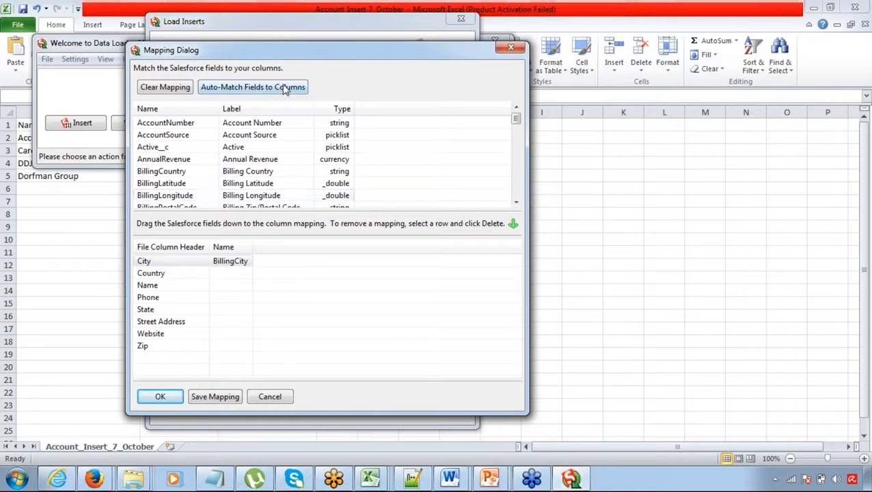
click(253, 88)
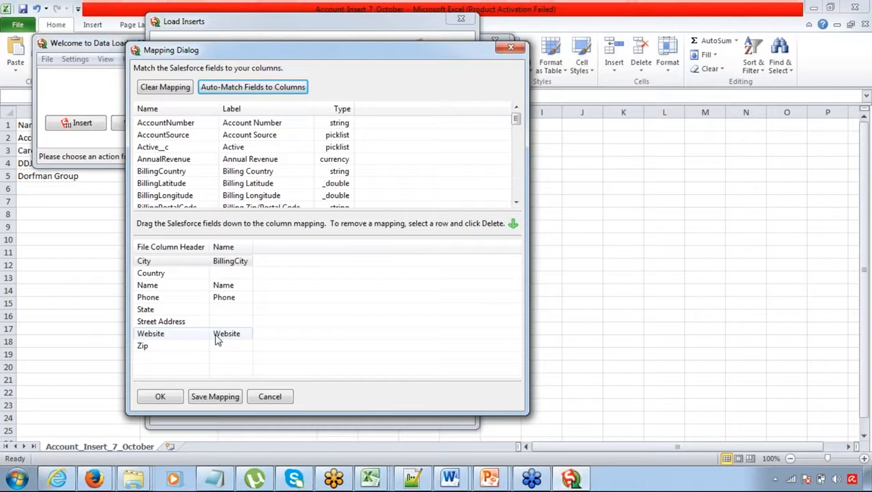
Map the Country, State, Street Address and Zip columns to BillingCountry, BillingState, BillingStreet and BillingPostalCode
click(247, 171)
drag(247, 172, 229, 273)
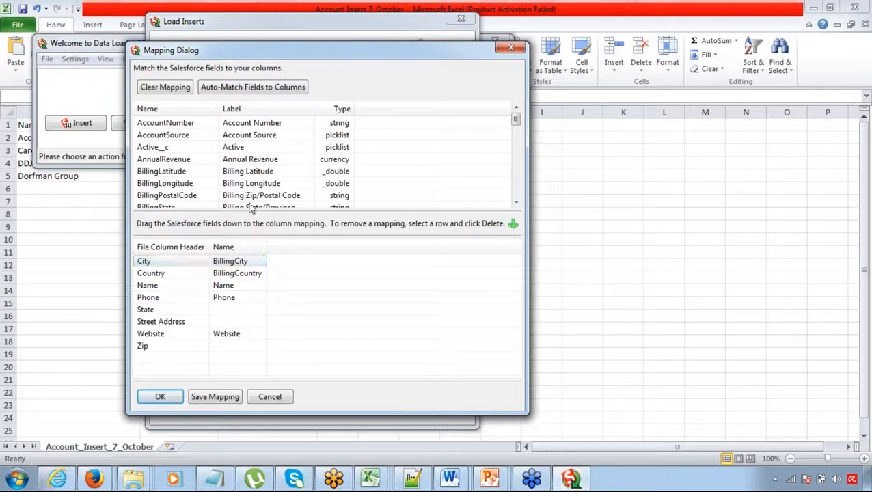
drag(280, 211, 244, 313)
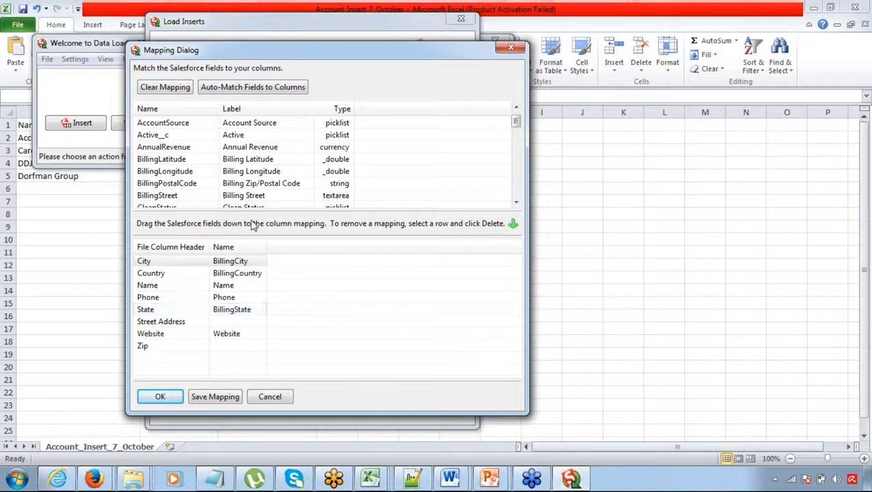
drag(253, 197, 236, 322)
drag(257, 184, 229, 352)
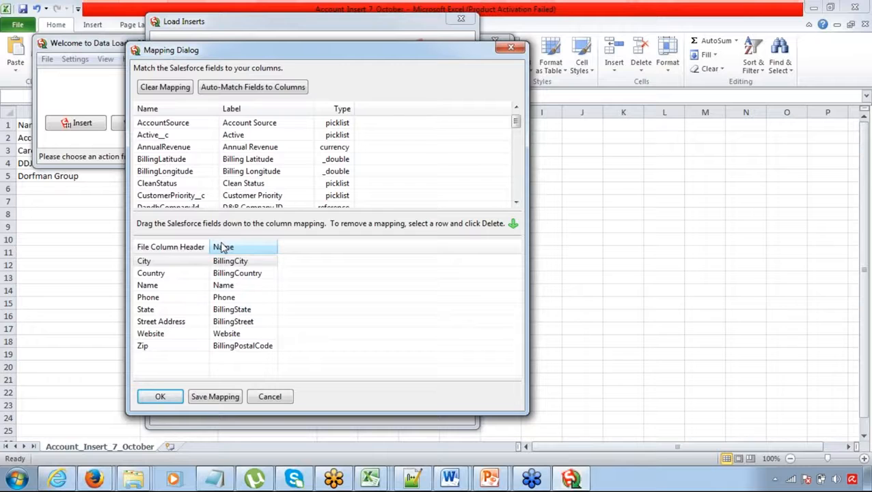
Look at the option for saving the mapping as an .sdl file, cancel the save and accept the field mapping
click(160, 399)
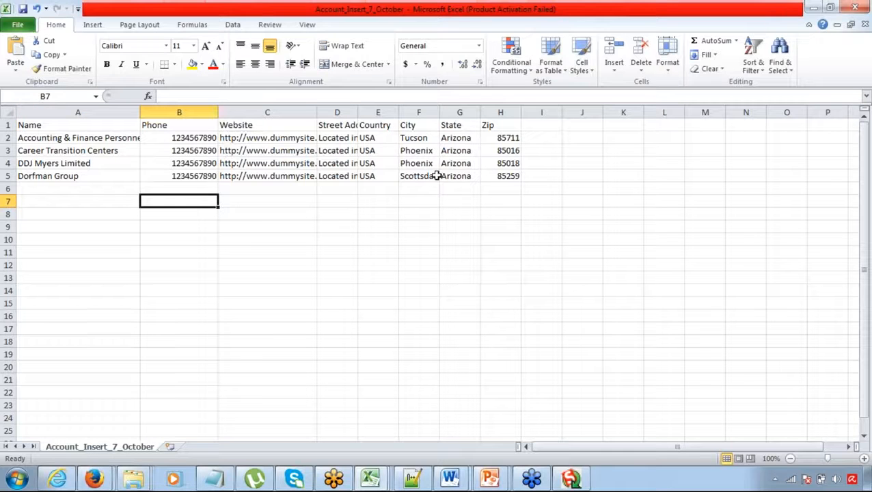
click(572, 479)
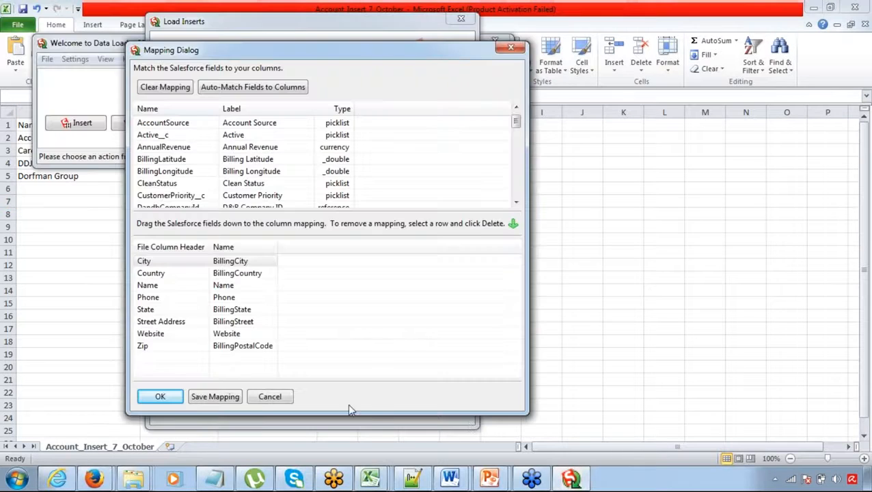
click(223, 398)
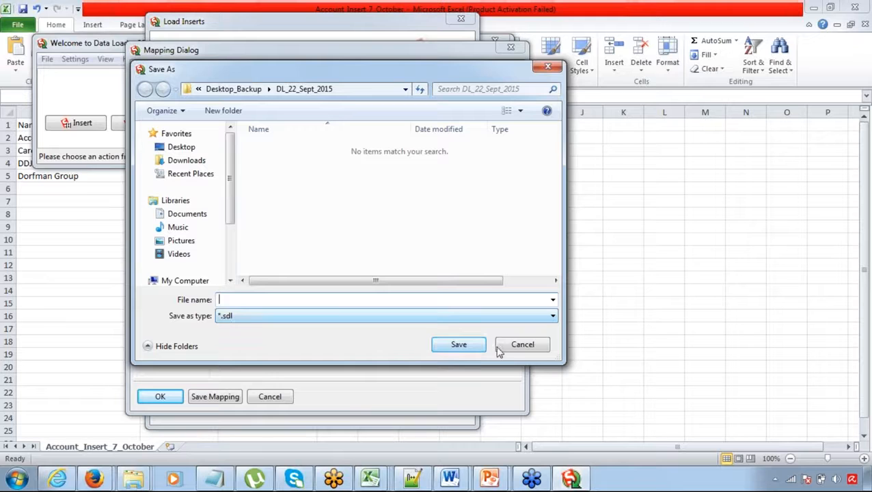
click(523, 346)
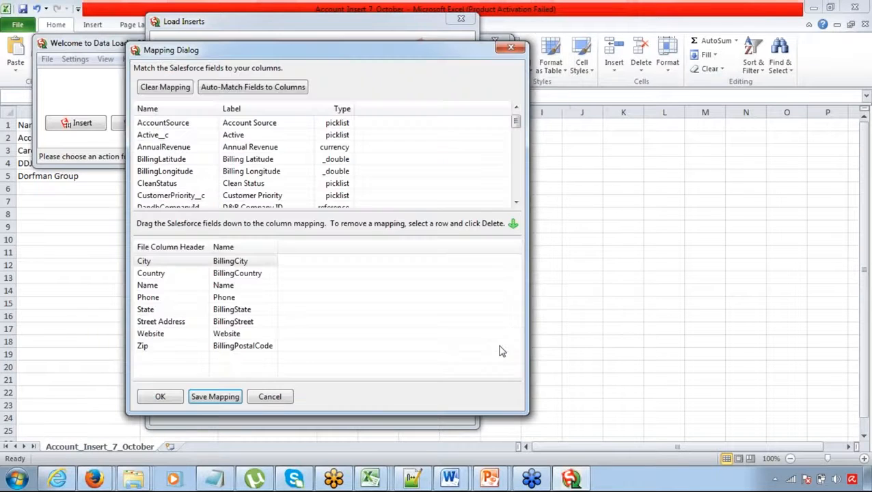
click(162, 397)
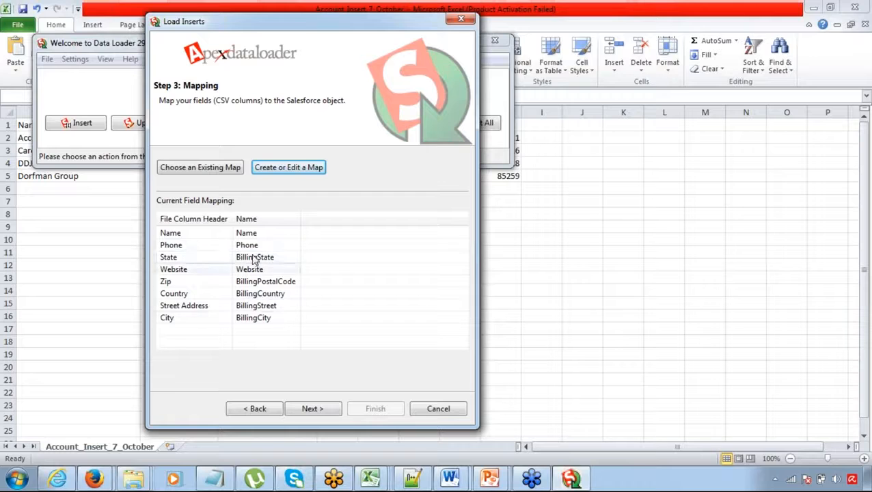
Proceed with D:\Desktop_Backup\DL_22_Sept_2015 as the directory for the success and error files, and run the insert of the new records
click(311, 408)
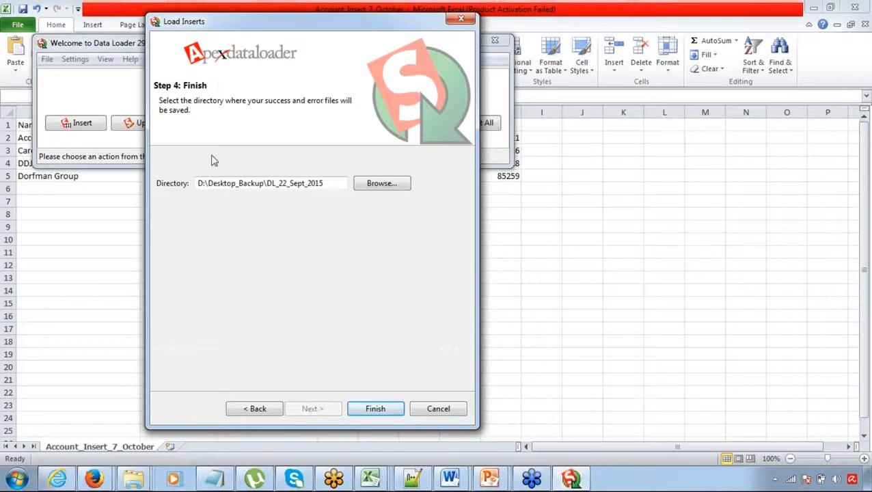
drag(207, 100, 236, 121)
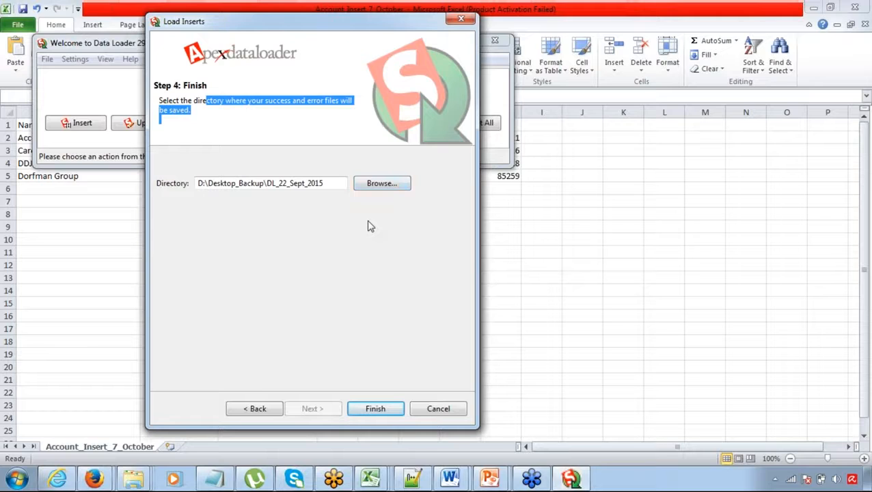
click(288, 103)
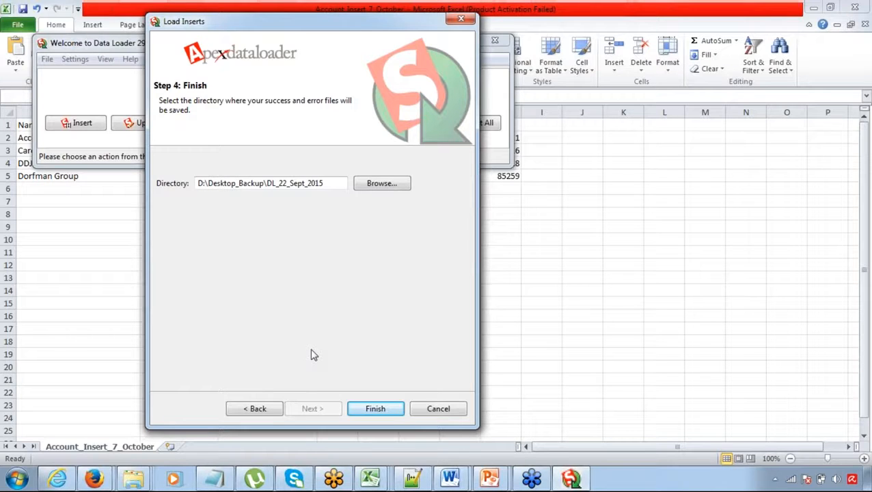
click(376, 409)
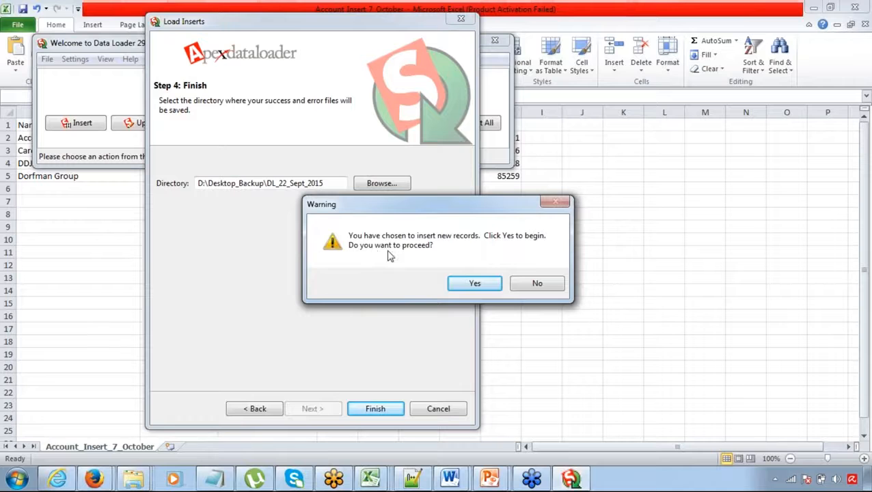
click(469, 286)
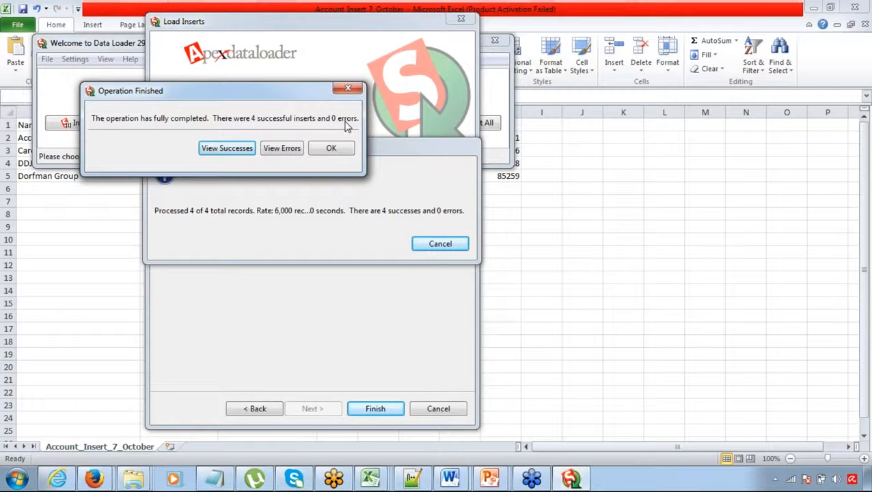
View the insert's success and error records in the CSV viewer and dismiss the operation report
click(225, 149)
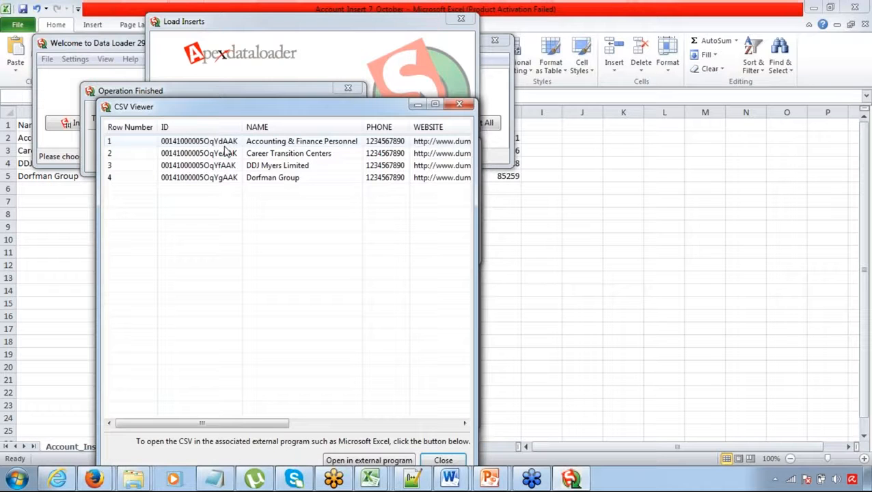
click(460, 106)
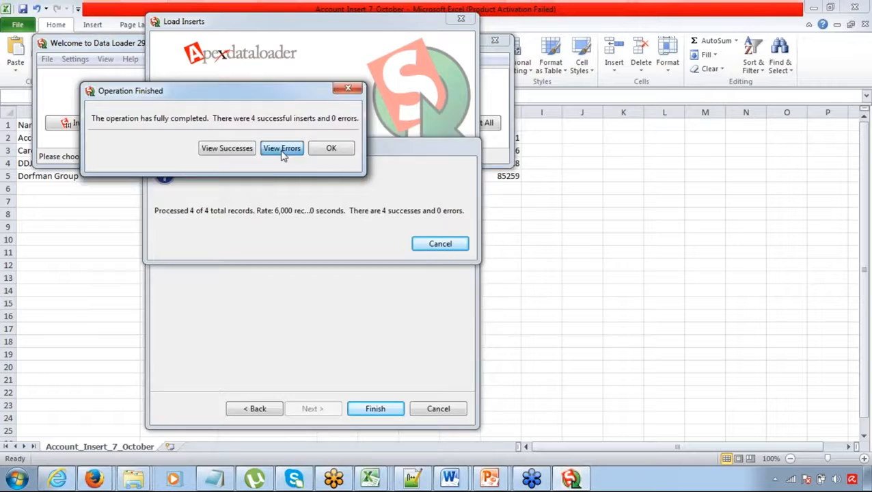
click(281, 150)
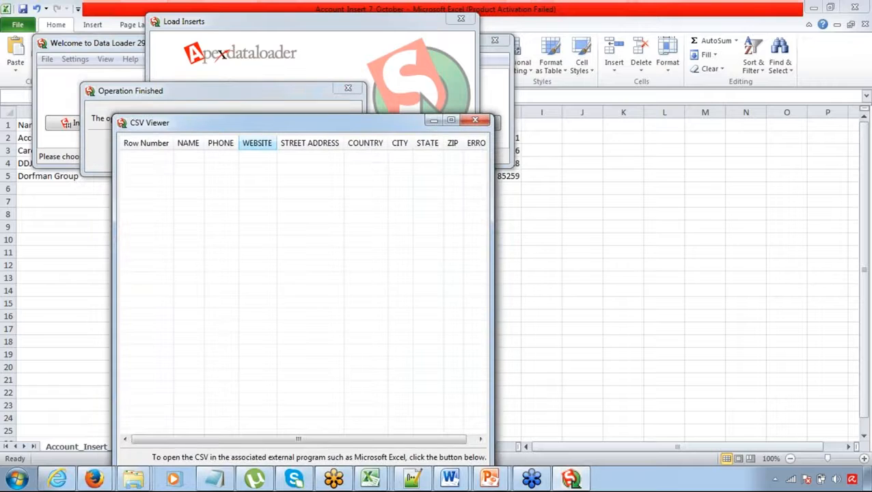
click(476, 121)
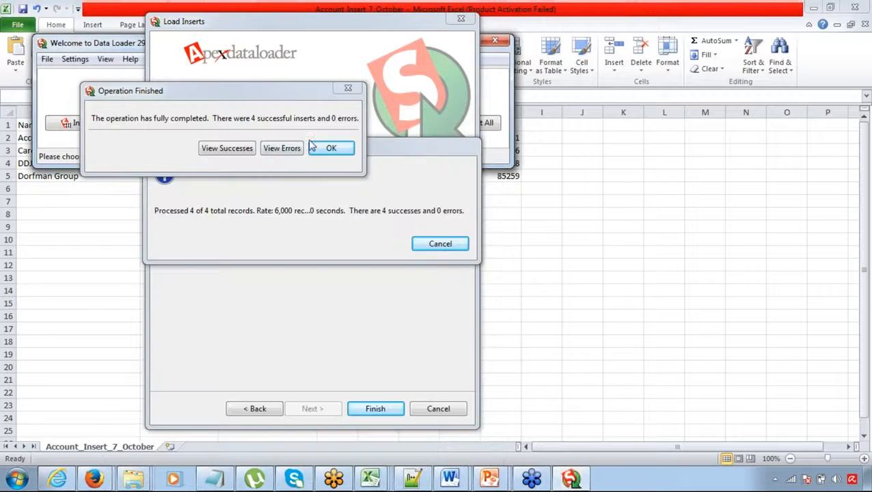
click(225, 151)
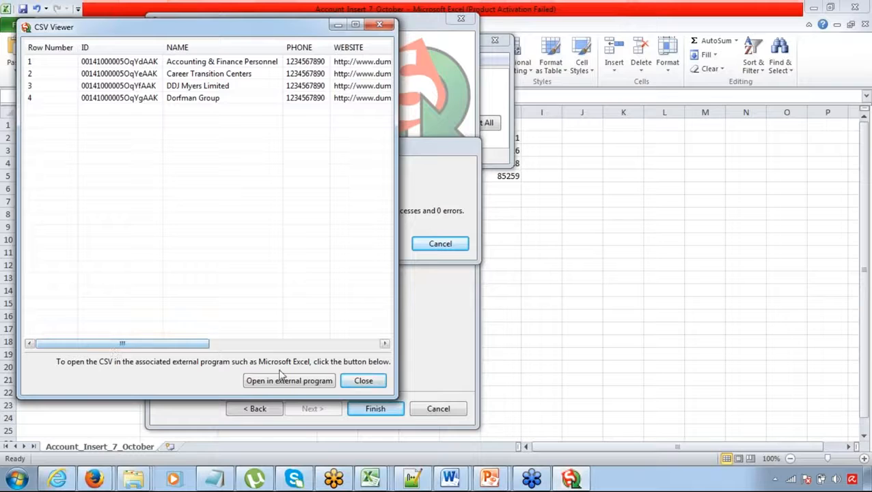
click(361, 382)
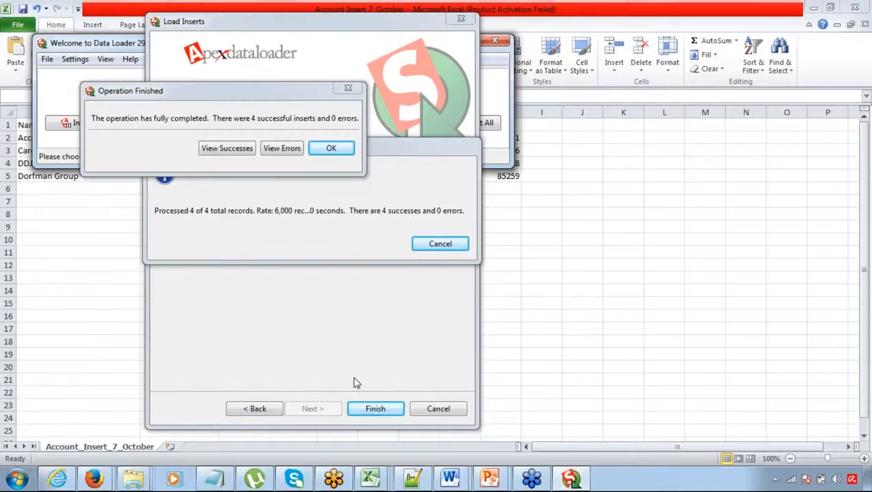
click(333, 151)
Switch to Excel and list all file types in the DL_22_Sept_2015 folder in the dialog for opening a file
click(490, 194)
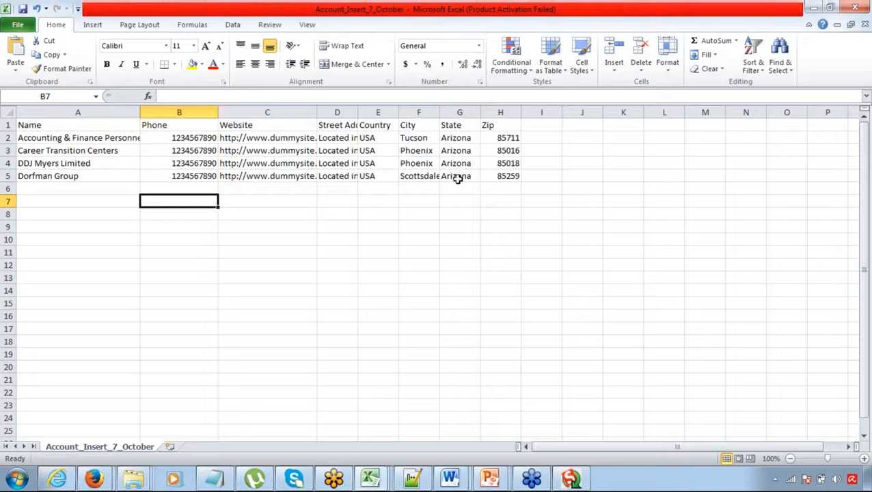
click(14, 26)
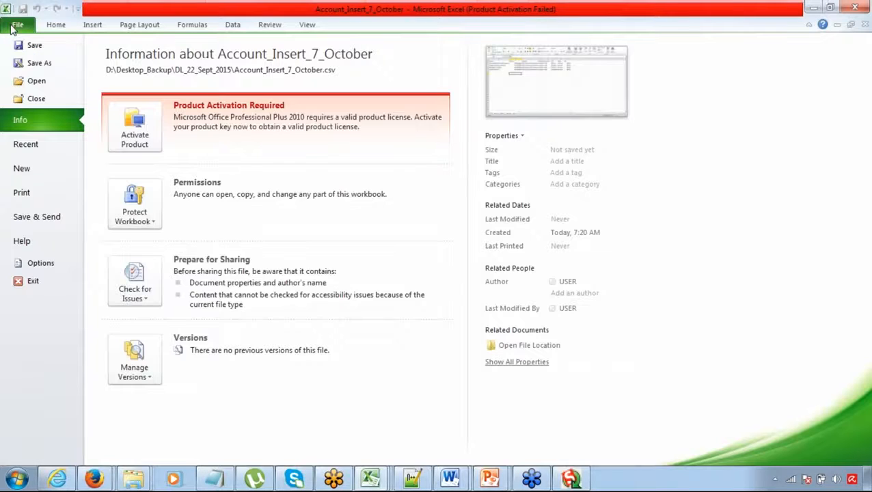
click(27, 81)
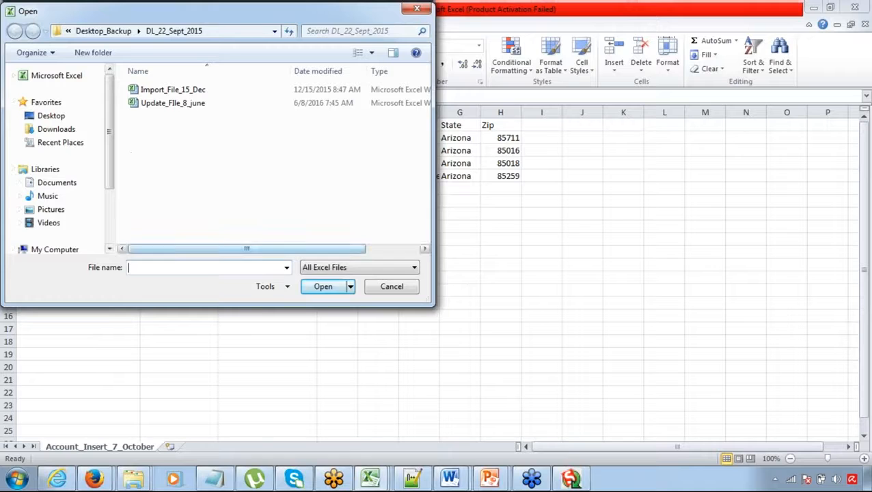
click(287, 267)
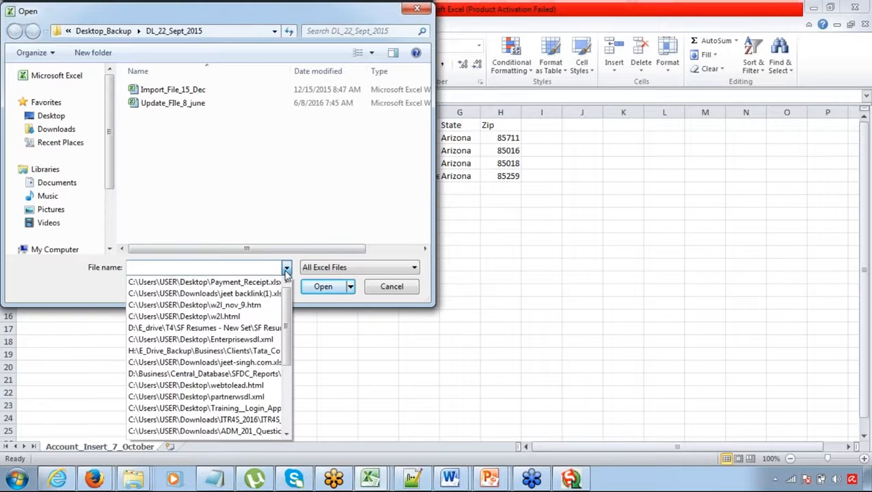
click(278, 223)
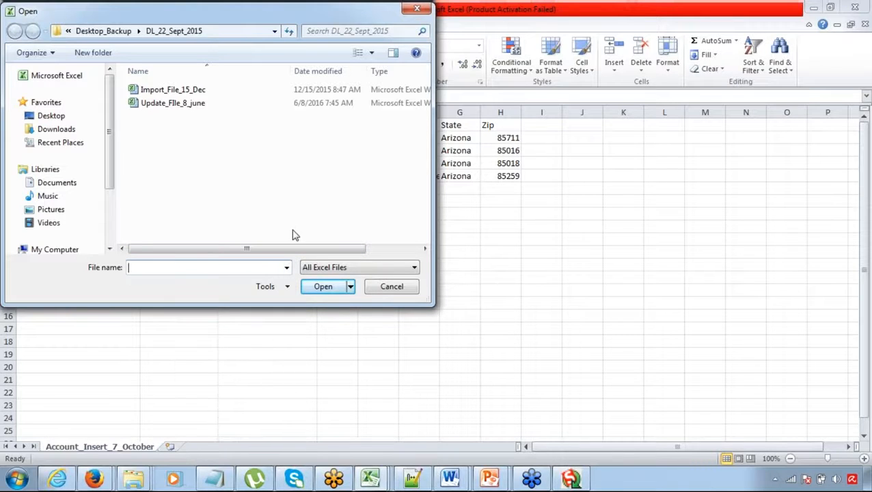
click(328, 268)
click(328, 277)
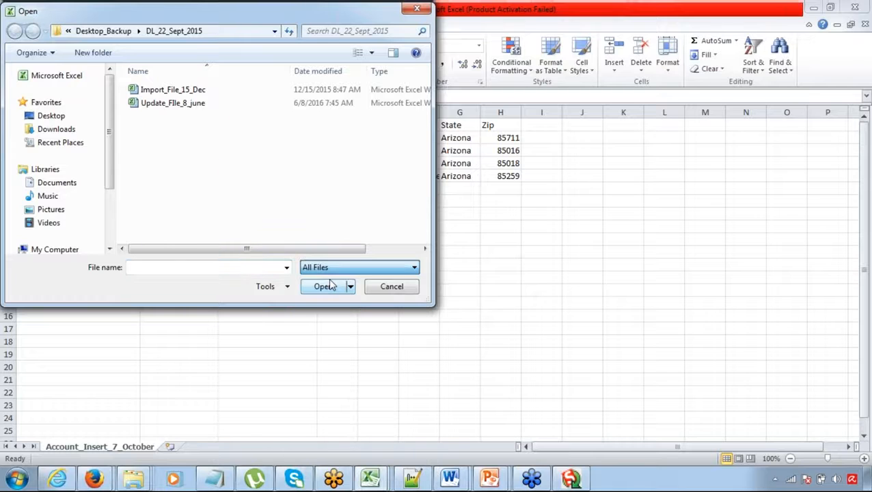
click(331, 269)
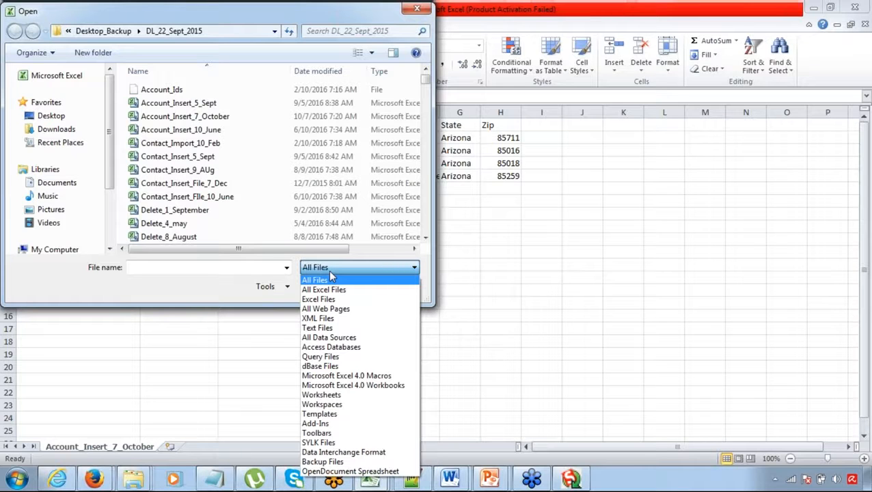
click(330, 272)
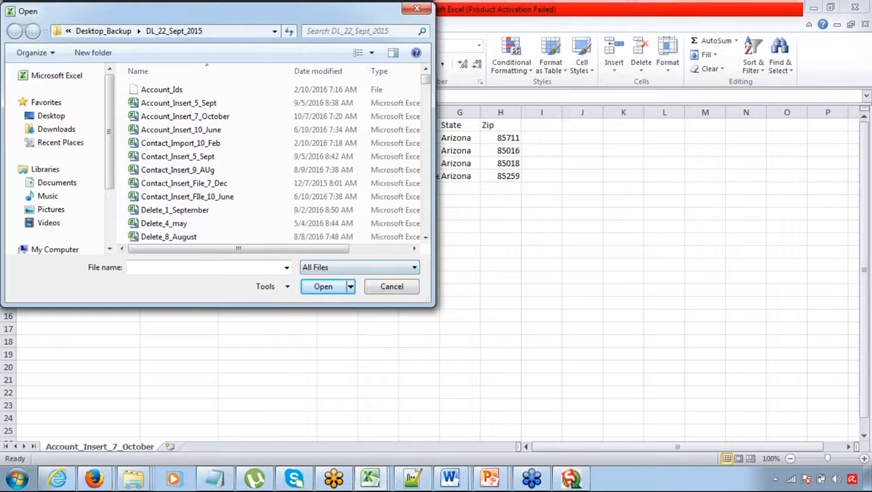
click(425, 237)
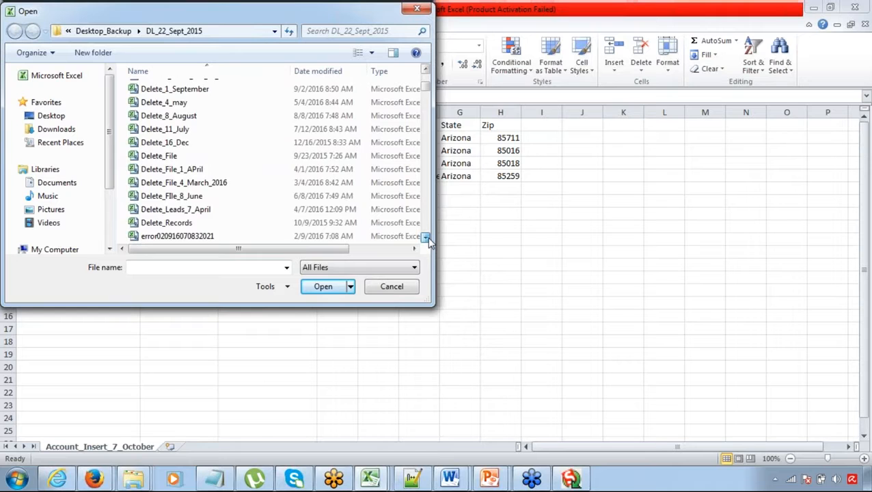
click(425, 237)
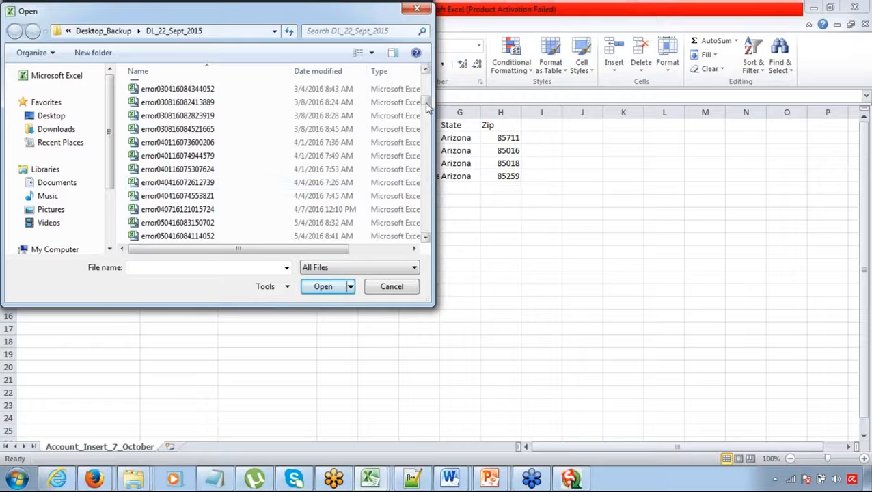
drag(426, 105, 425, 181)
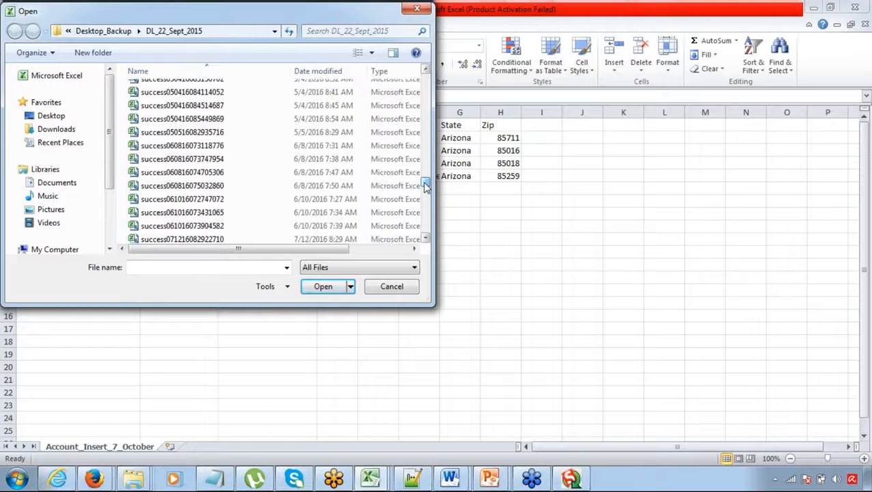
click(353, 200)
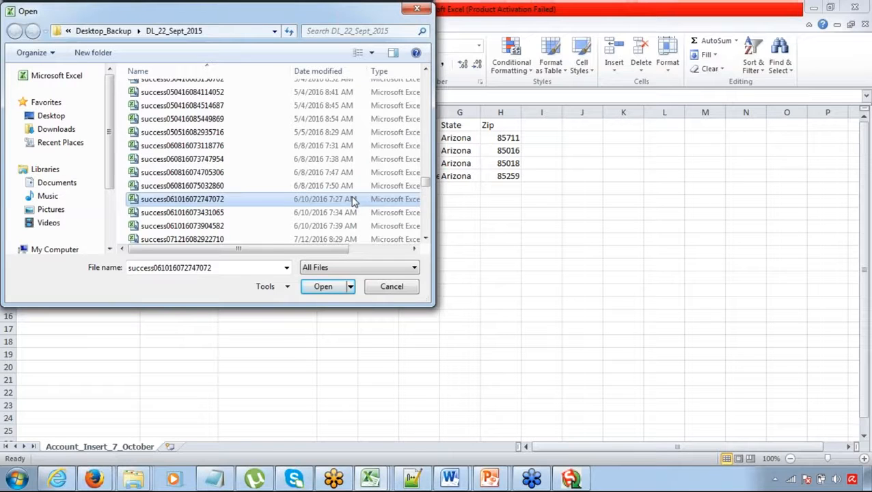
click(427, 240)
click(427, 240)
click(427, 240)
click(427, 240)
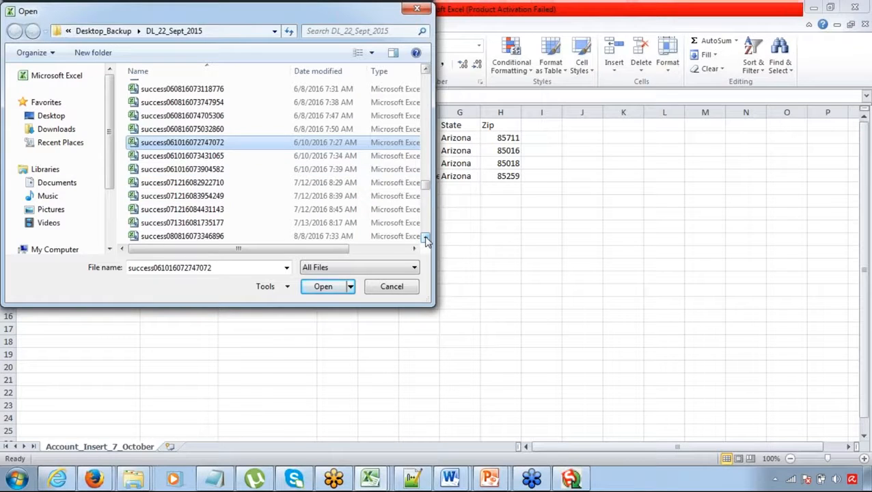
click(426, 240)
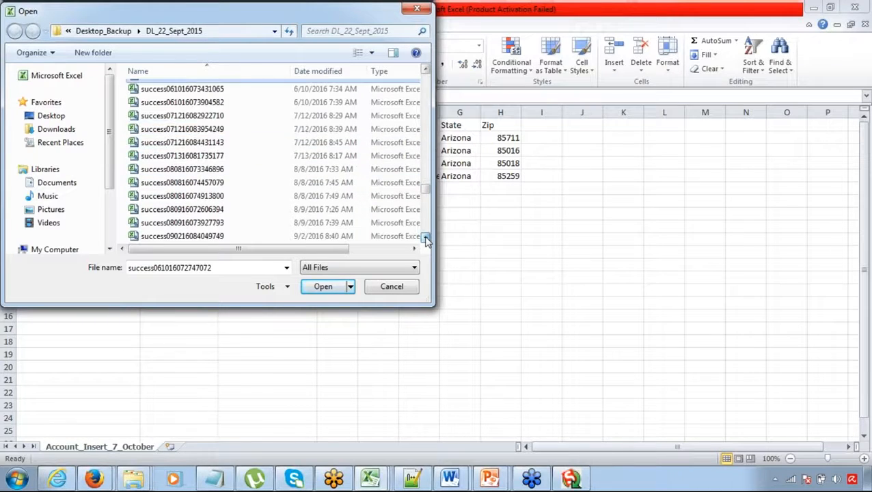
click(427, 239)
click(427, 239)
click(426, 239)
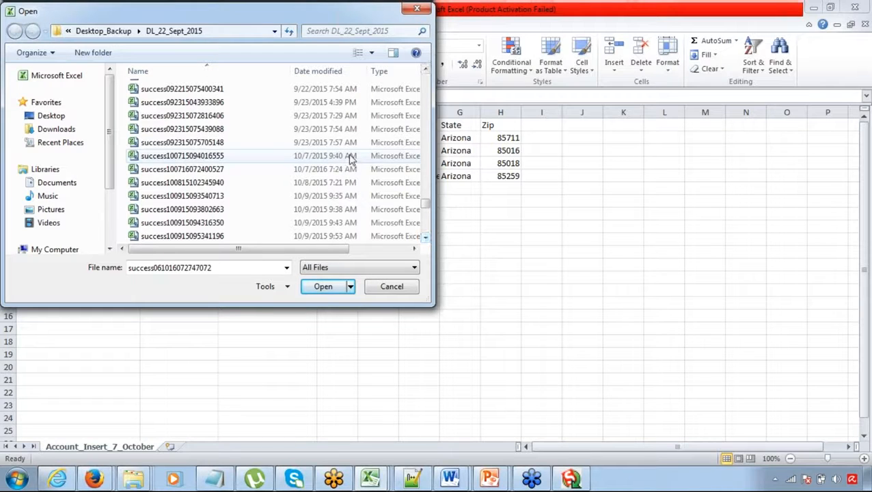
click(295, 169)
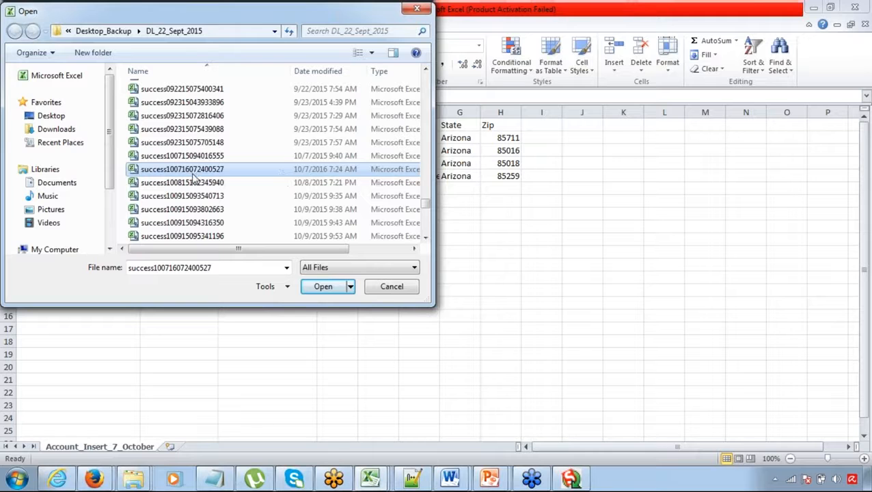
click(322, 286)
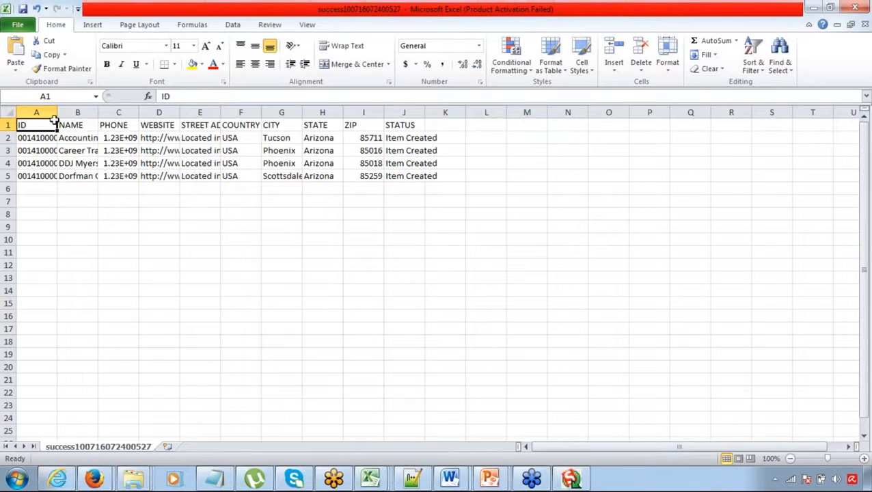
Widen the ID, NAME, PHONE and STATUS columns of the success file and review the inserted records' data and status
drag(58, 112, 150, 113)
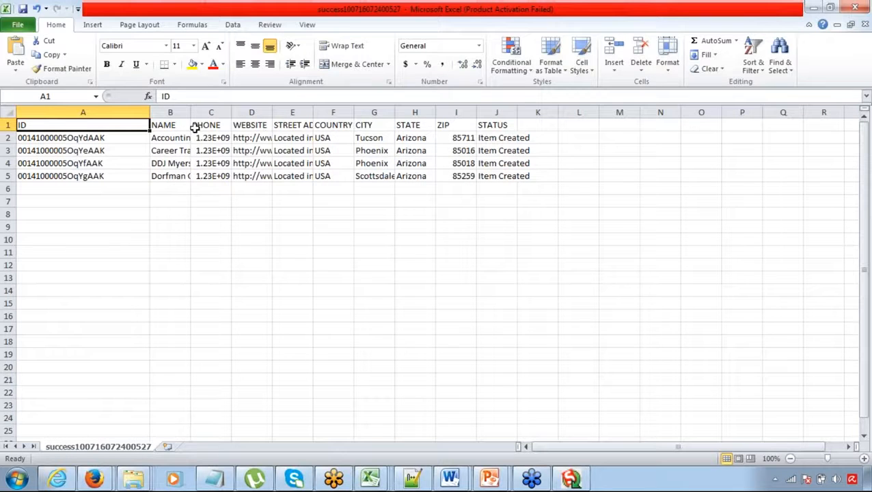
drag(245, 121, 325, 124)
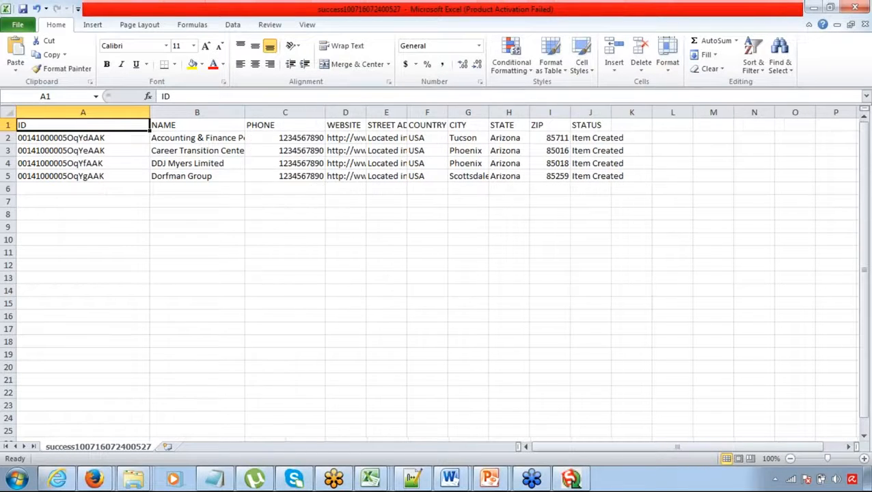
drag(199, 124, 545, 177)
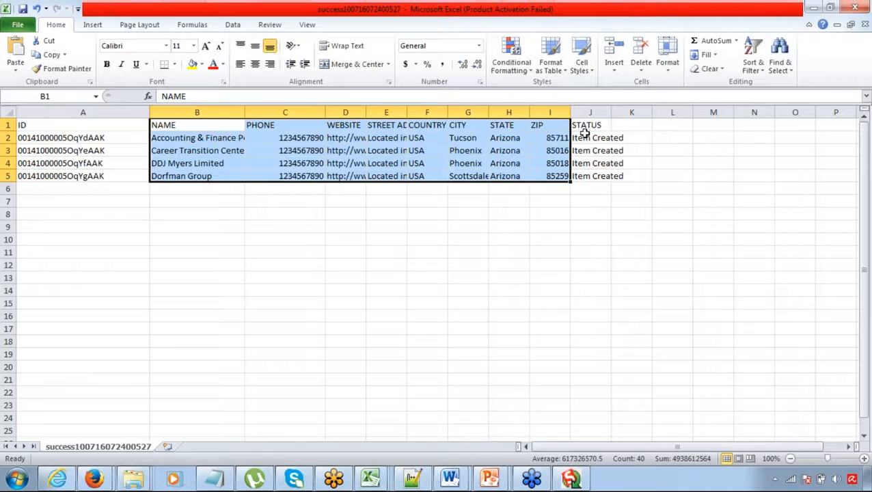
drag(581, 127, 585, 176)
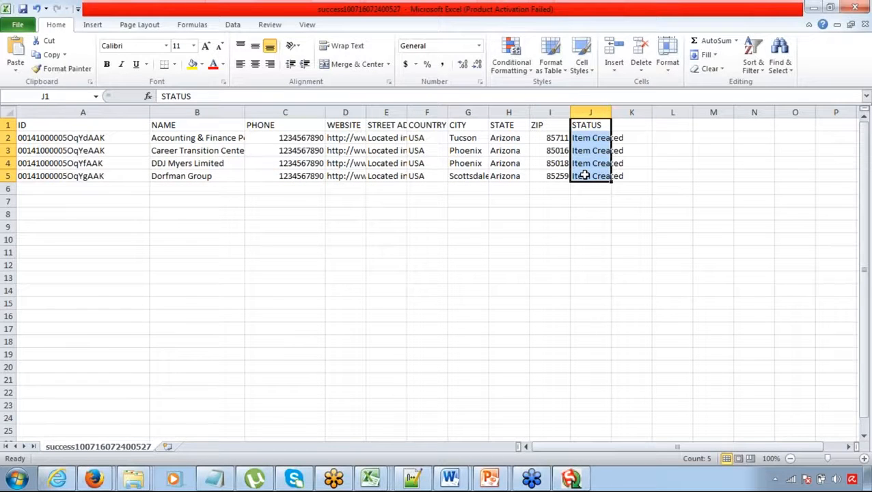
click(591, 136)
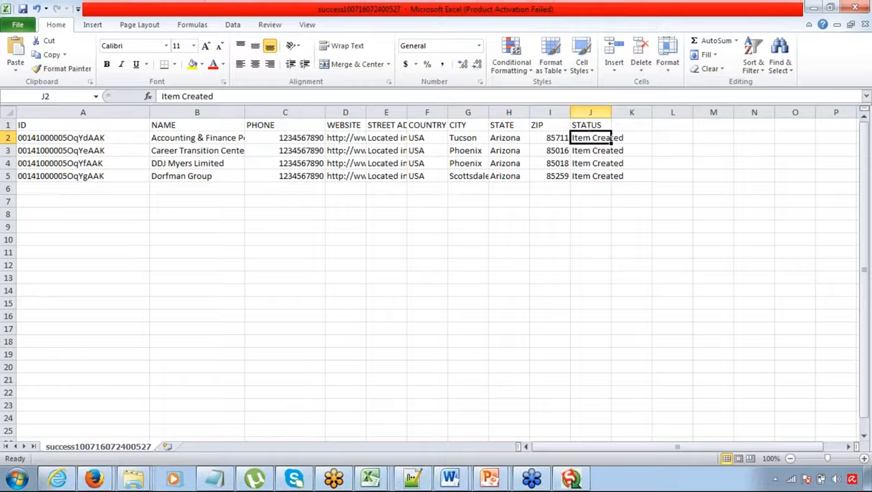
drag(611, 113, 643, 114)
key(Return)
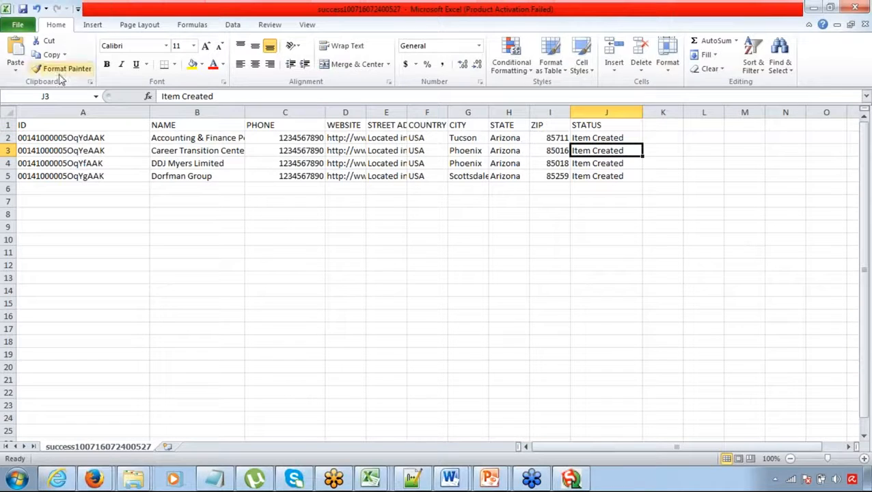
Examine the record IDs listed in the ID column of the success file
drag(43, 127, 39, 177)
click(41, 175)
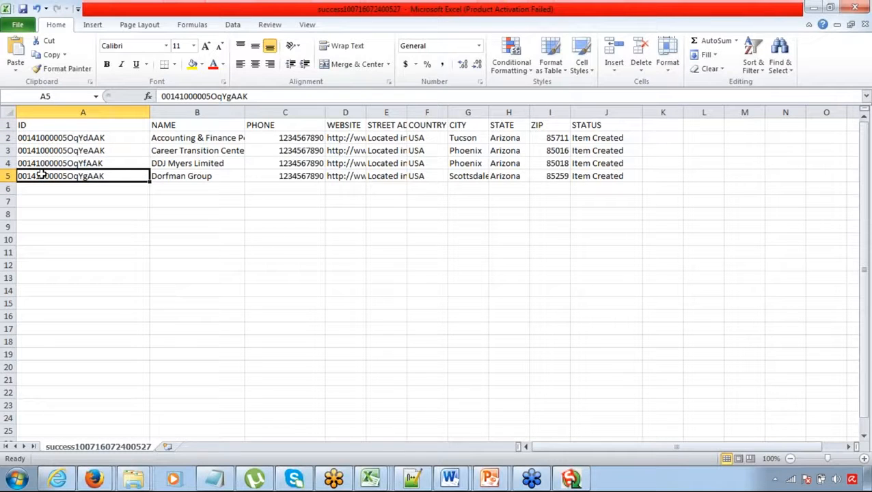
drag(51, 124, 54, 177)
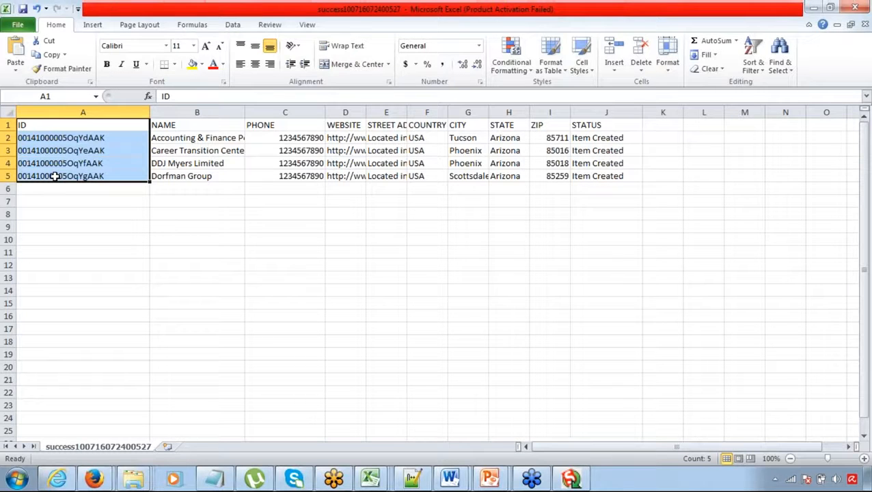
click(865, 184)
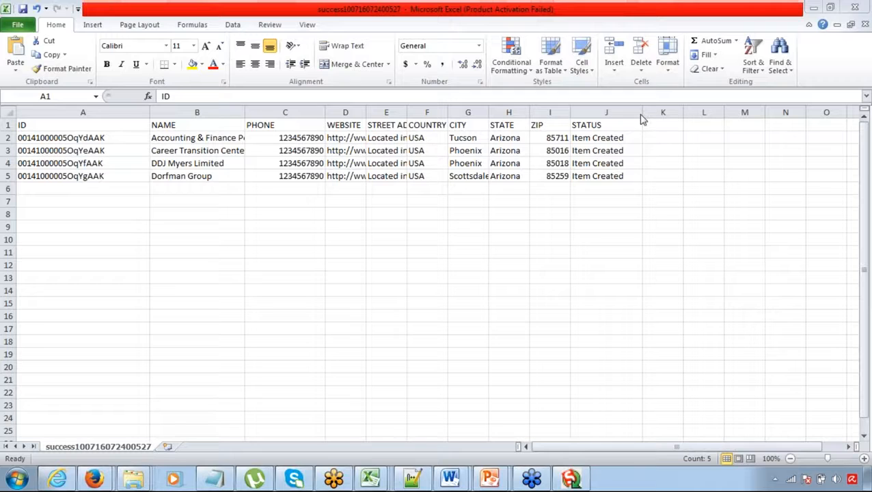
click(173, 196)
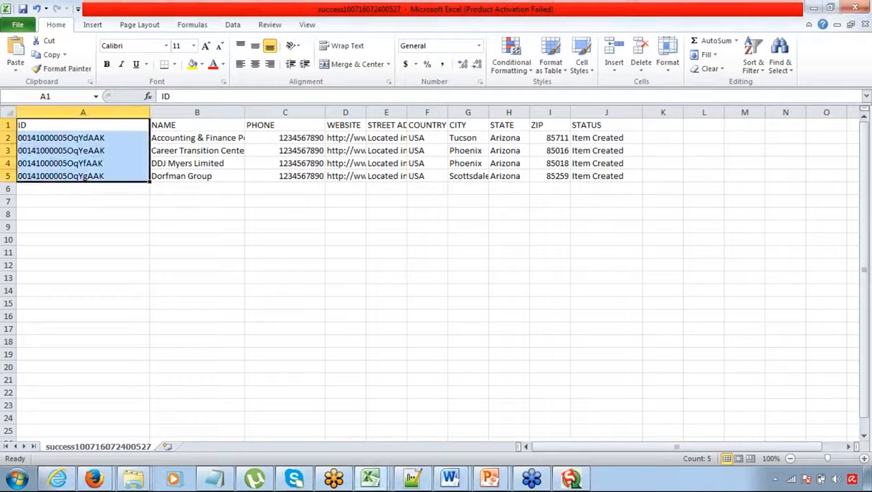
click(110, 139)
drag(107, 126, 108, 175)
click(108, 176)
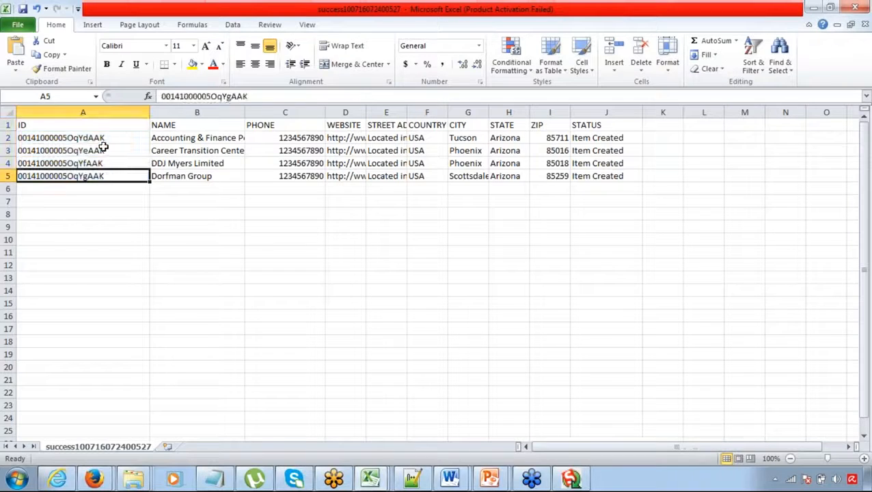
drag(99, 123, 96, 176)
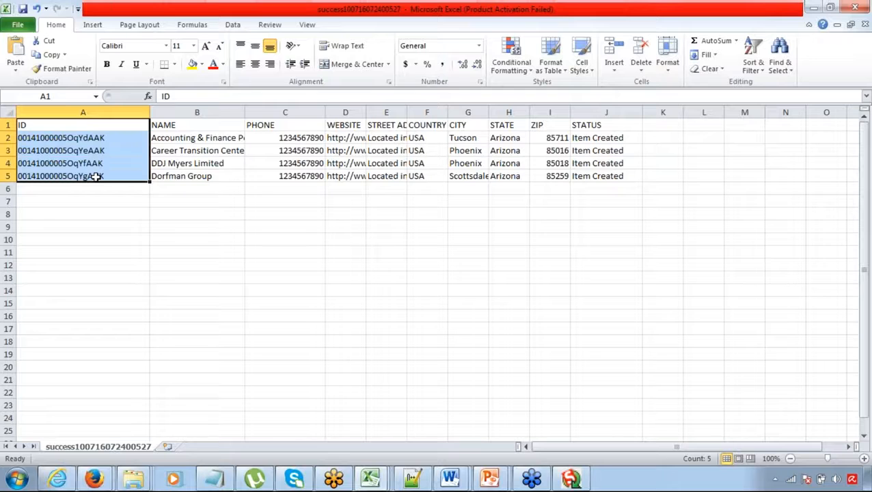
click(96, 175)
Compare the field headers from NAME to CITY with the ID column and its record IDs
click(171, 126)
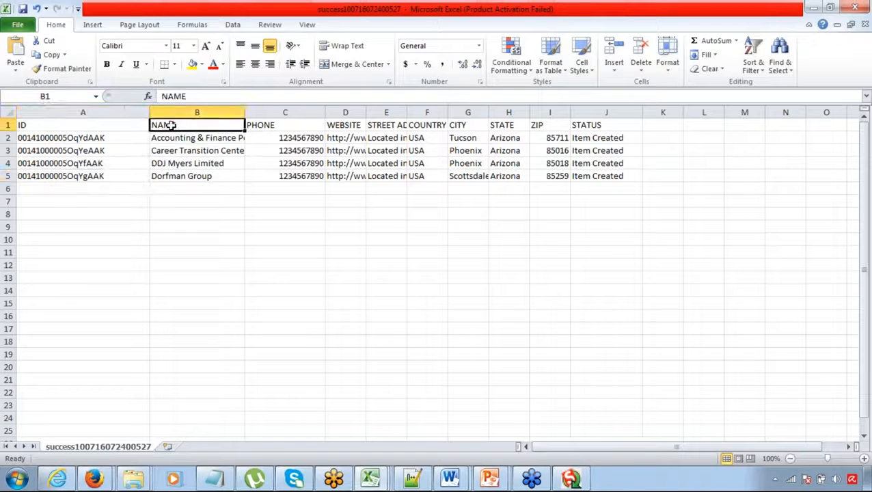
key(shift+Right)
key(shift+Right)
key(shift+Right)
key(shift+Right)
key(shift+Right)
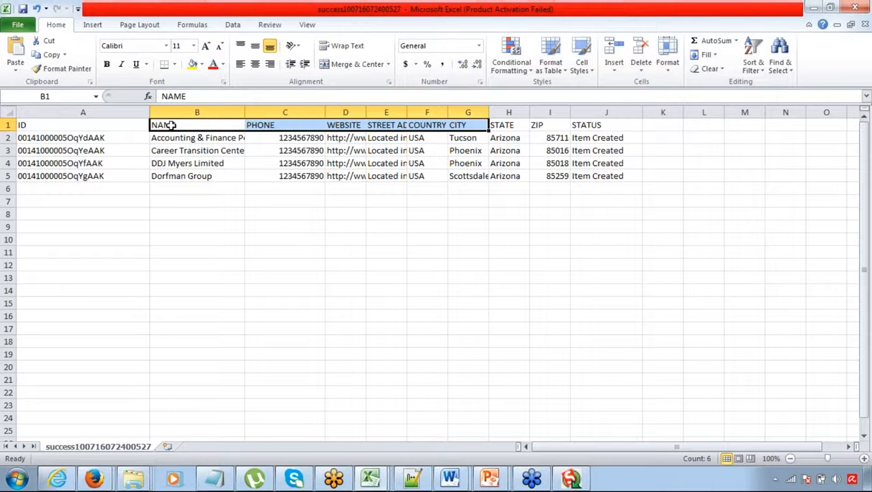
click(100, 125)
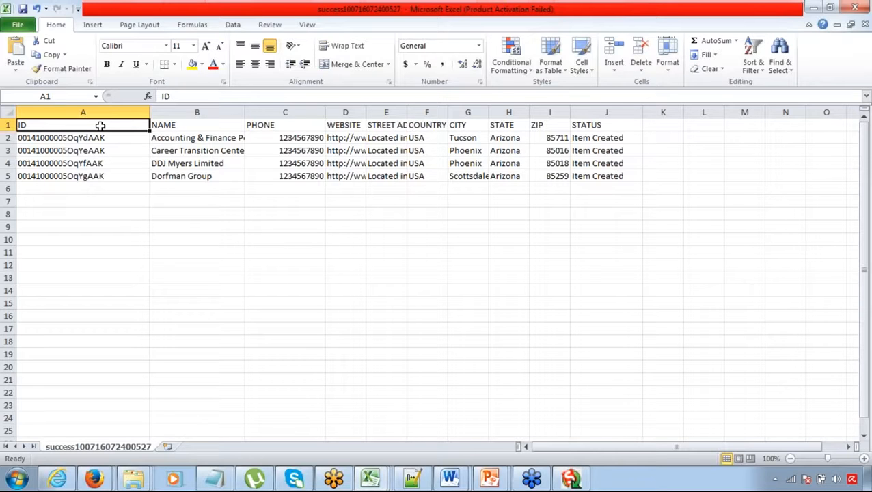
click(94, 137)
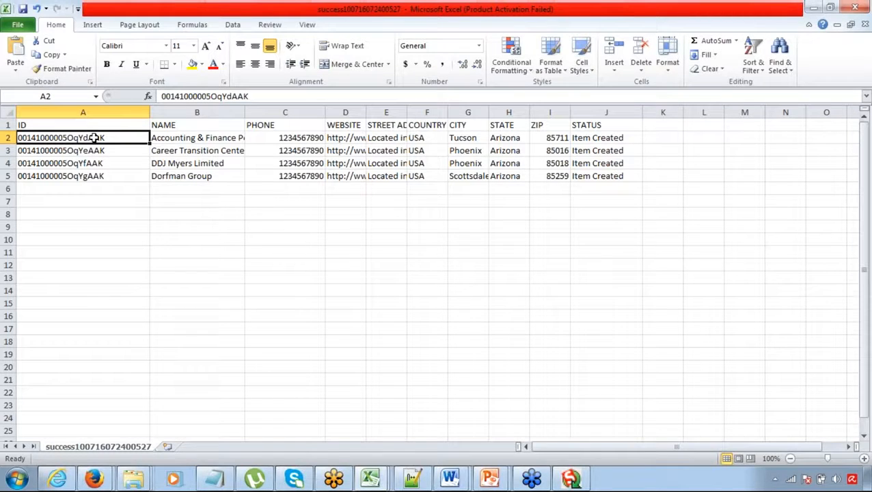
drag(92, 125, 86, 176)
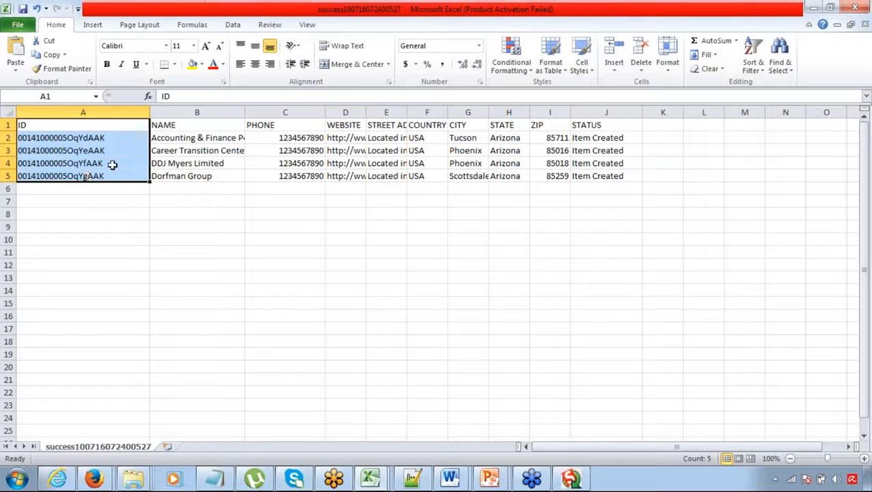
Switch to Salesforce in Firefox, change to the Sales app and show the Accounts home page
click(859, 105)
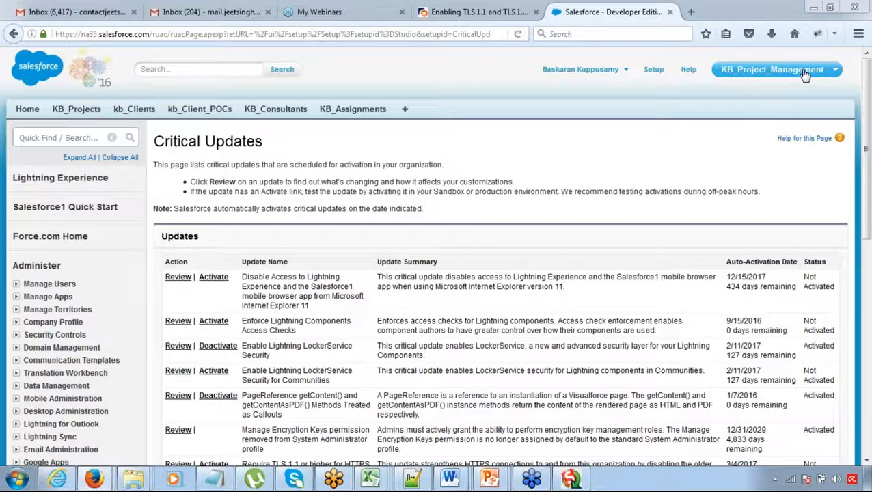
click(799, 69)
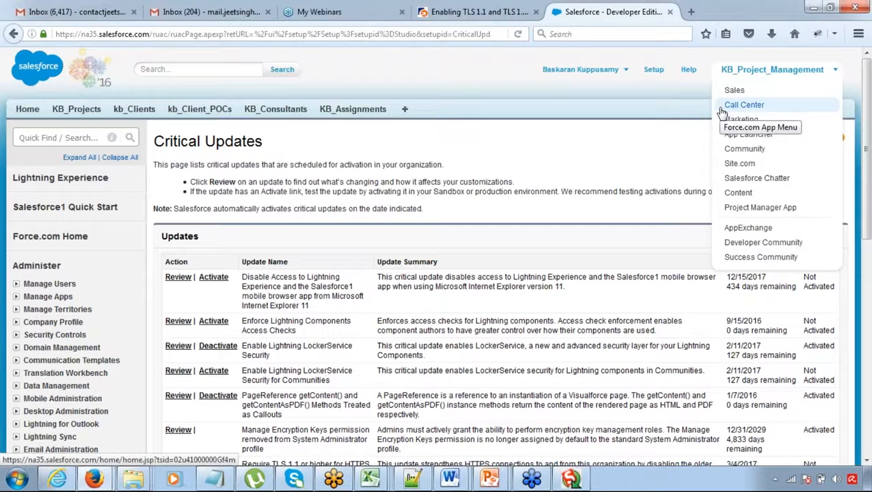
click(736, 91)
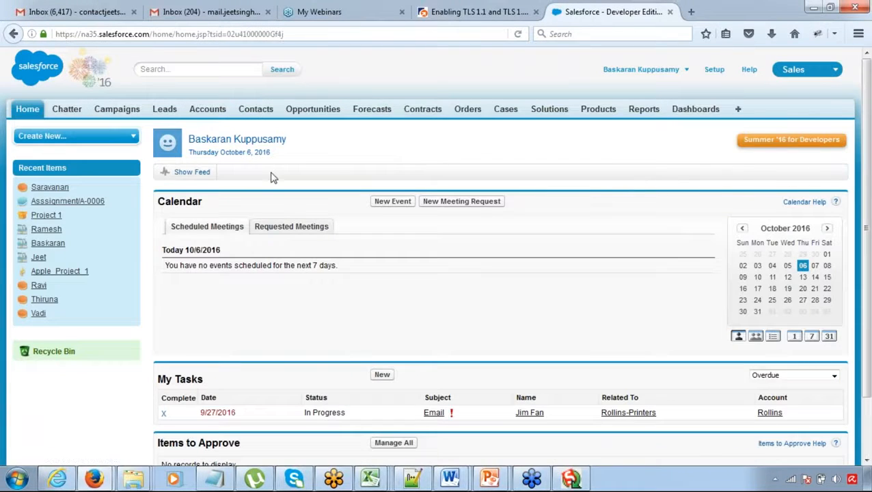
click(204, 113)
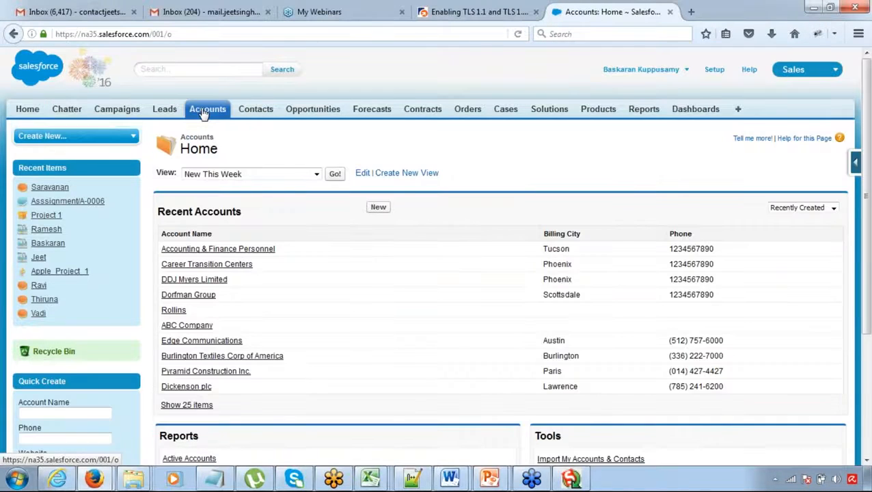
Create and save a new account with the Account Name ABCD, and view its record page
click(379, 208)
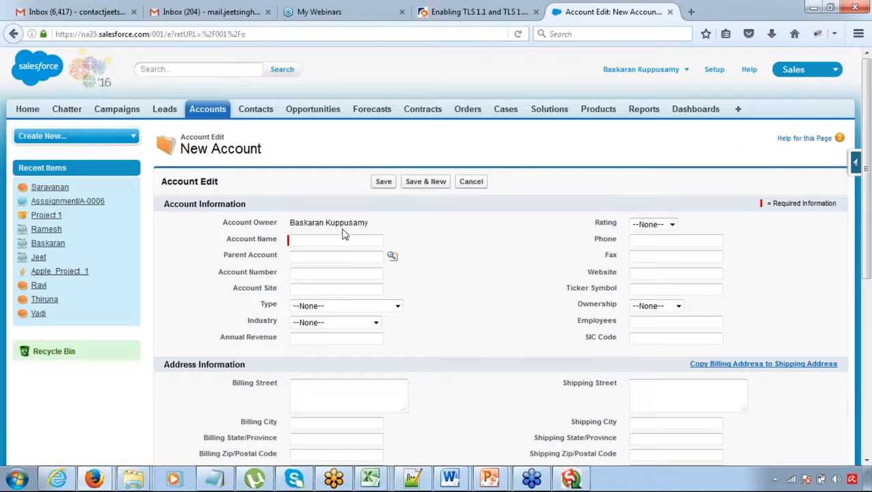
text(ABCD)
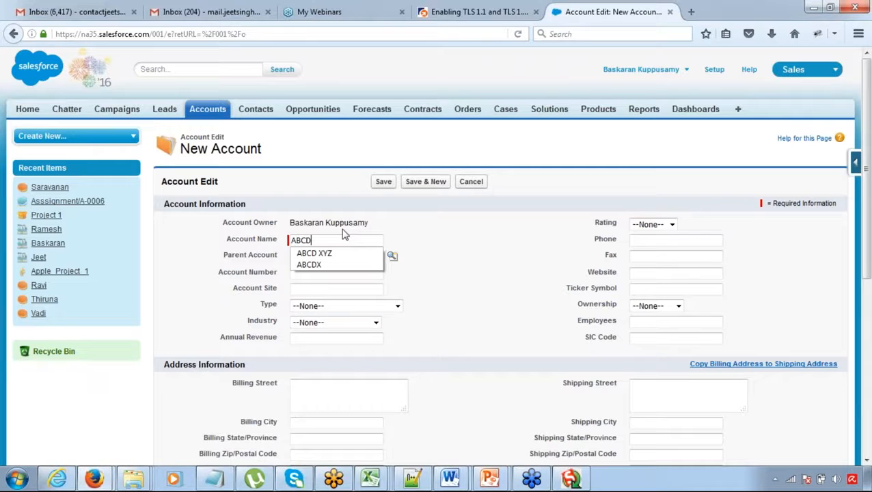
click(446, 246)
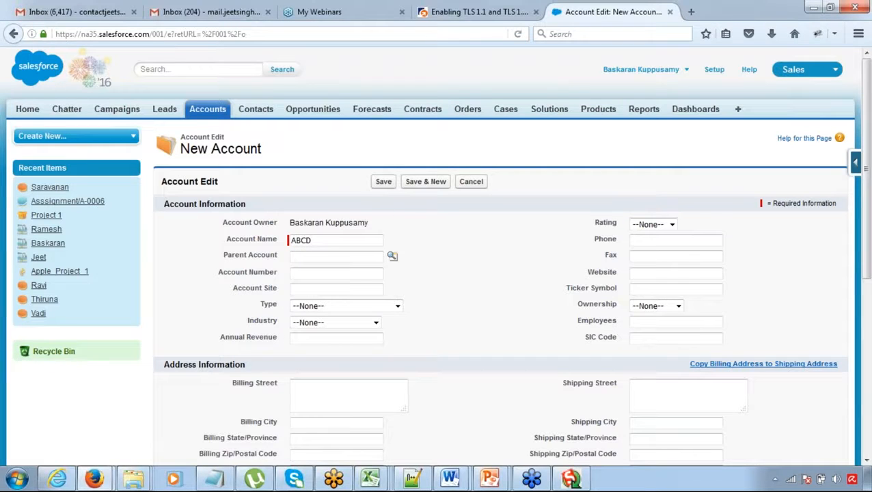
click(382, 183)
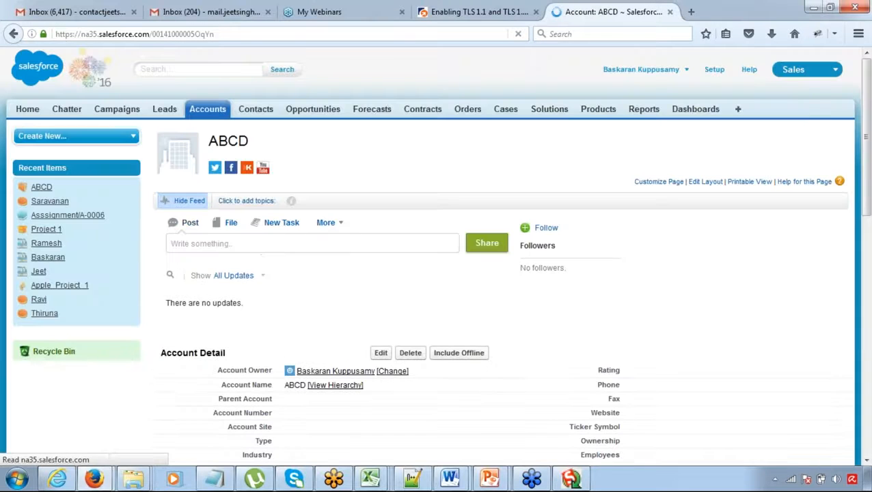
drag(867, 164, 865, 185)
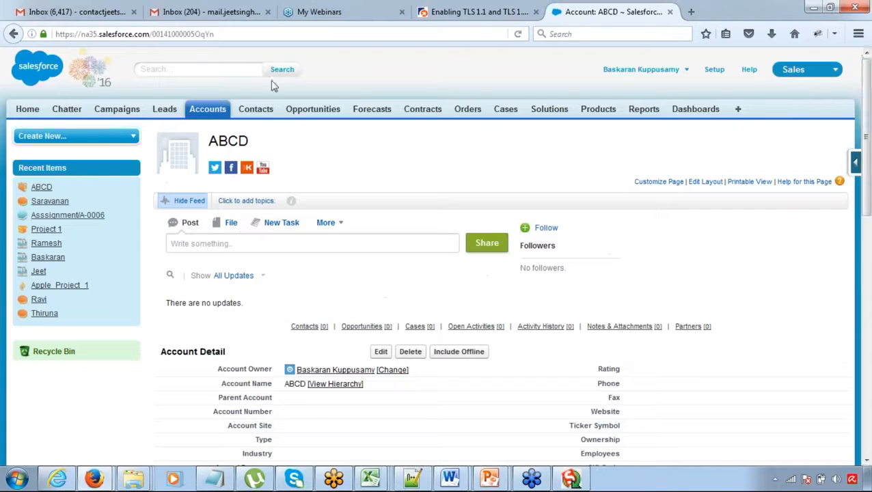
Compare the record ID in the ABCD account's URL with the ID in the Asssignment/A-0006 record's URL
double_click(183, 34)
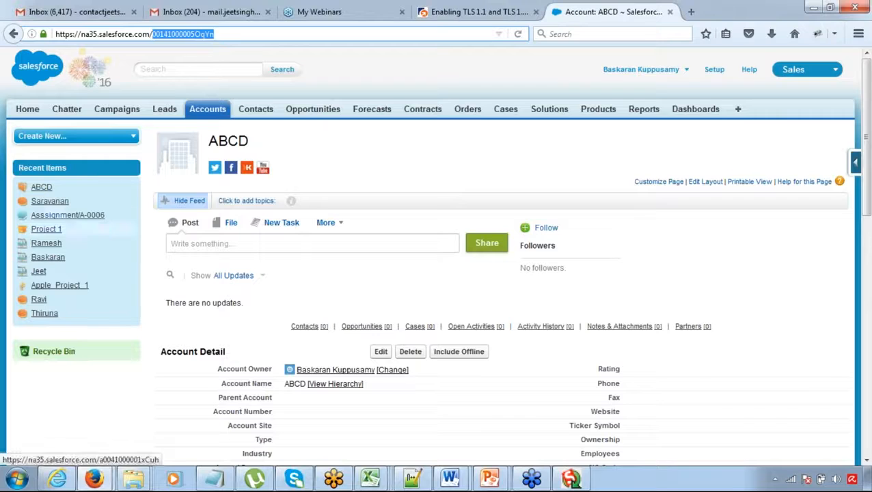
click(88, 216)
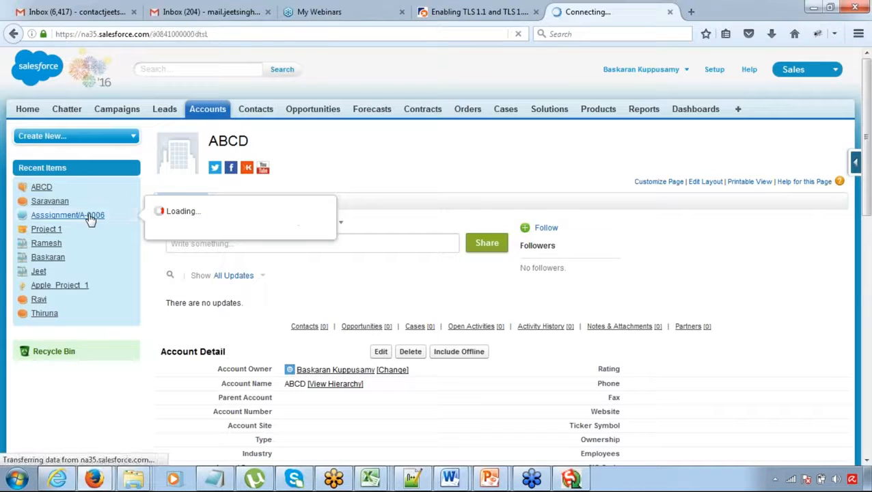
double_click(182, 35)
click(151, 34)
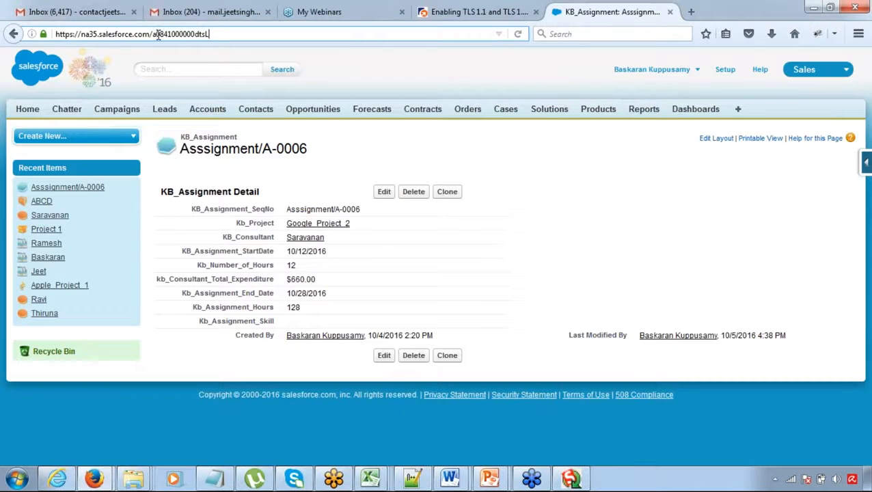
double_click(158, 34)
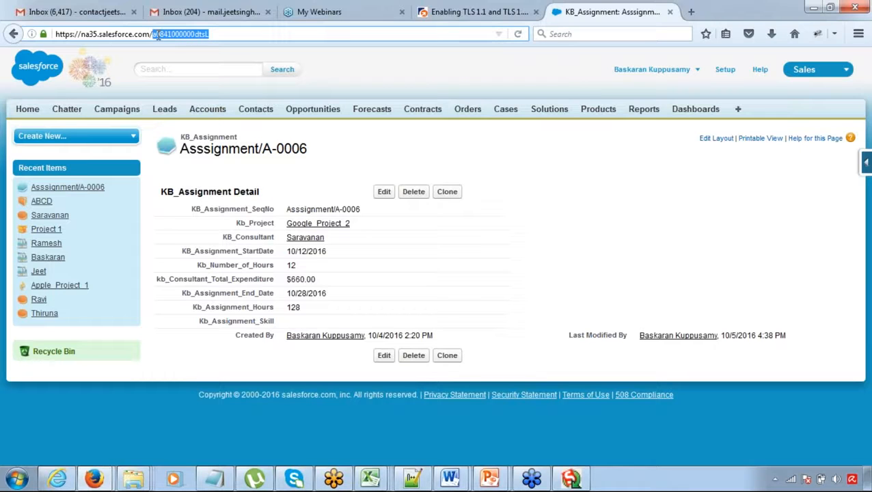
click(359, 89)
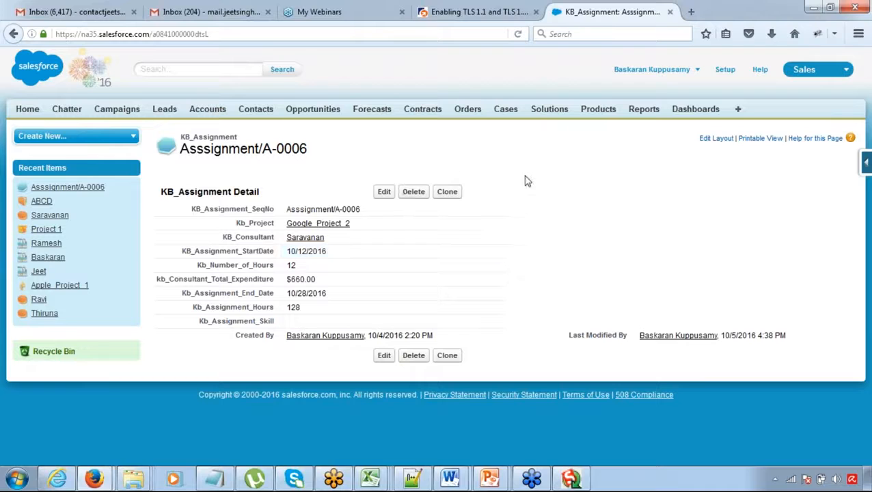
Switch to the success file in Excel and highlight the full data range A1:J5 for review
click(867, 113)
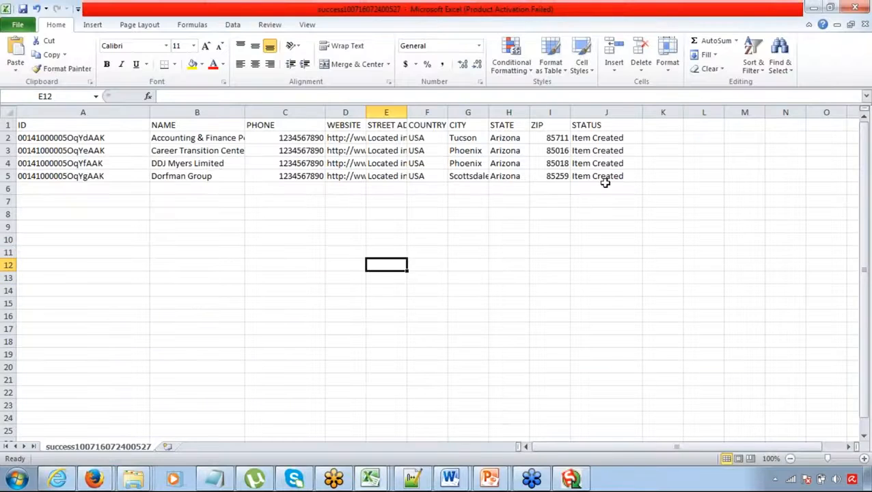
click(499, 177)
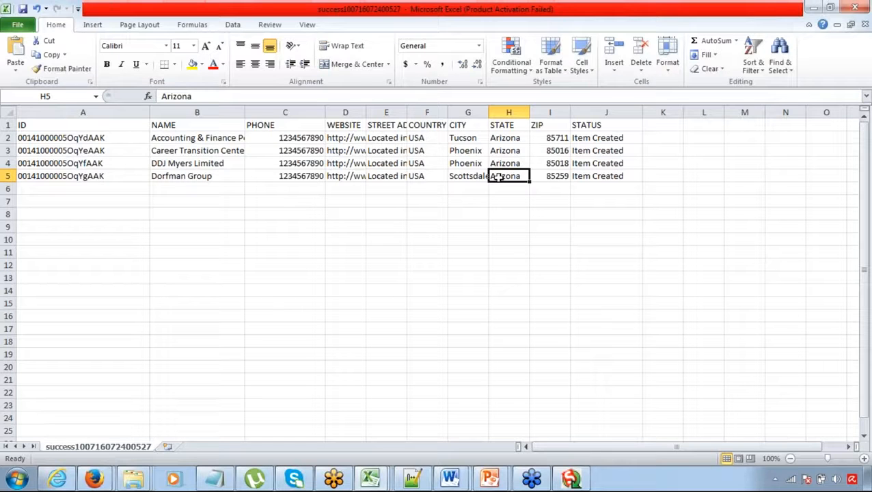
key(Home)
key(Up)
key(Up)
key(Up)
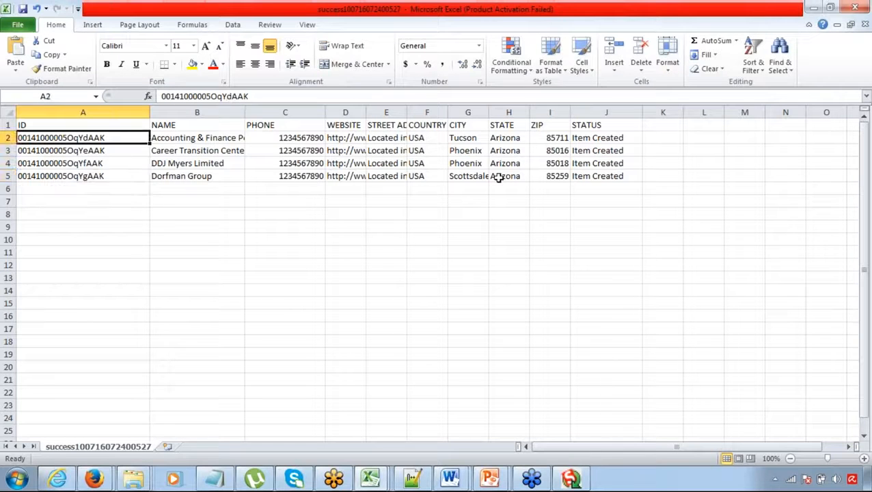
key(Up)
key(shift+Down)
key(shift+Down)
key(shift+Down)
key(shift+Down)
key(shift+Right)
key(shift+Right)
key(shift+Right)
key(shift+Right)
key(shift+Right)
key(shift+Right)
key(shift+Right)
key(shift+Right)
key(shift+Right)
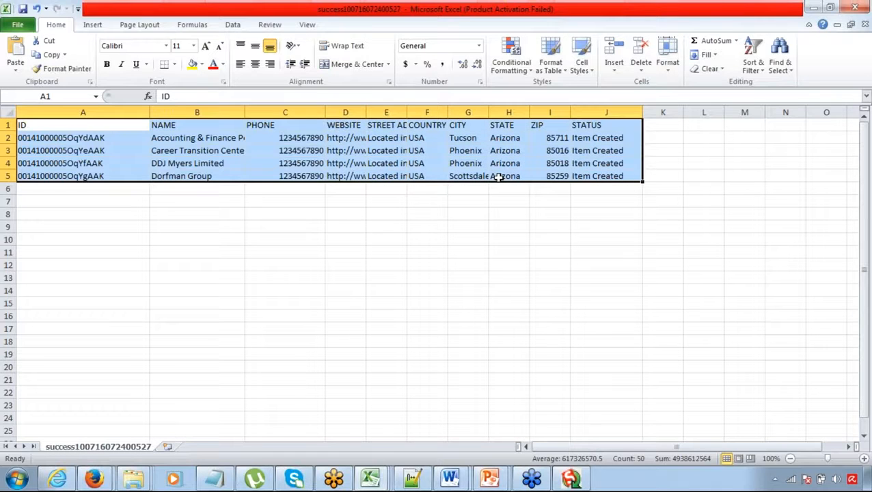
Switch to the Notepad notes and add an "Update:" heading below the Insert section
click(214, 480)
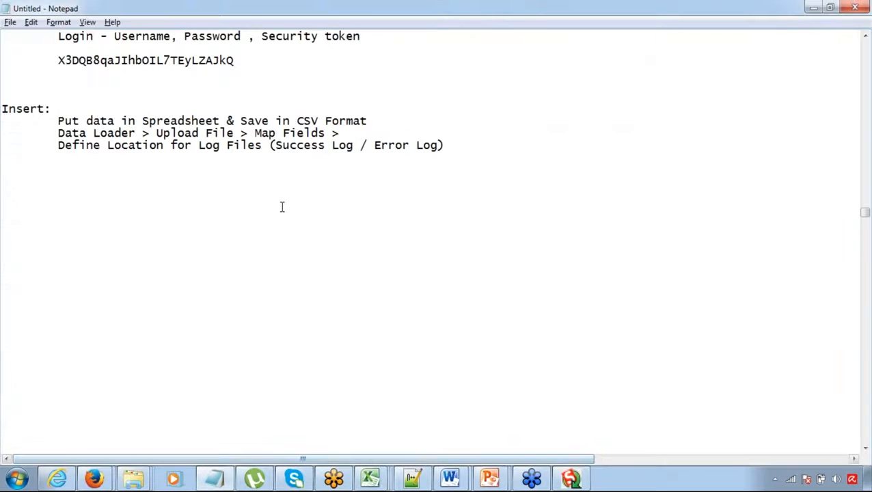
click(468, 145)
key(Return)
text(Update:)
key(Return)
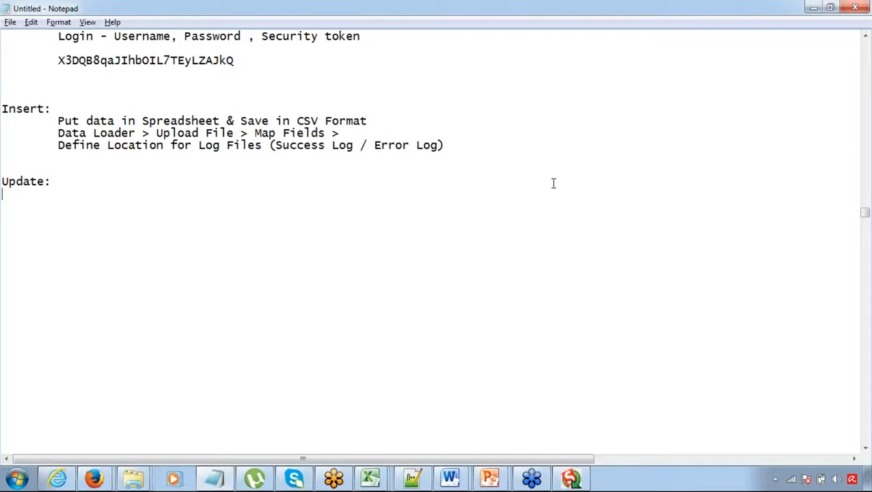
click(860, 184)
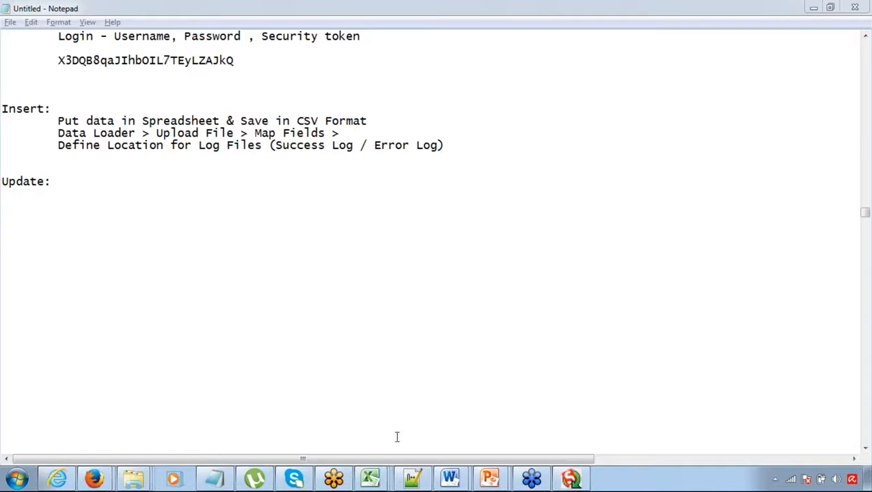
Return to the success file in Excel and examine the NAME column and the ID column, rows 1 to 5
right_click(378, 467)
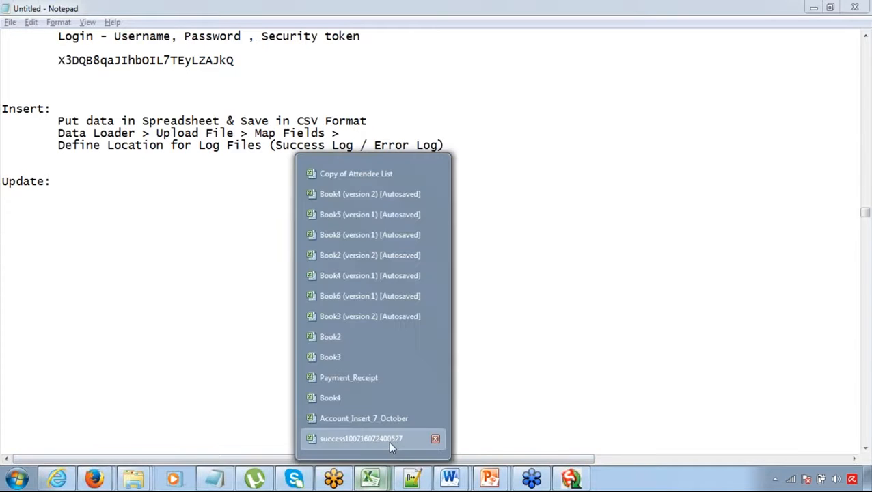
click(389, 441)
click(467, 323)
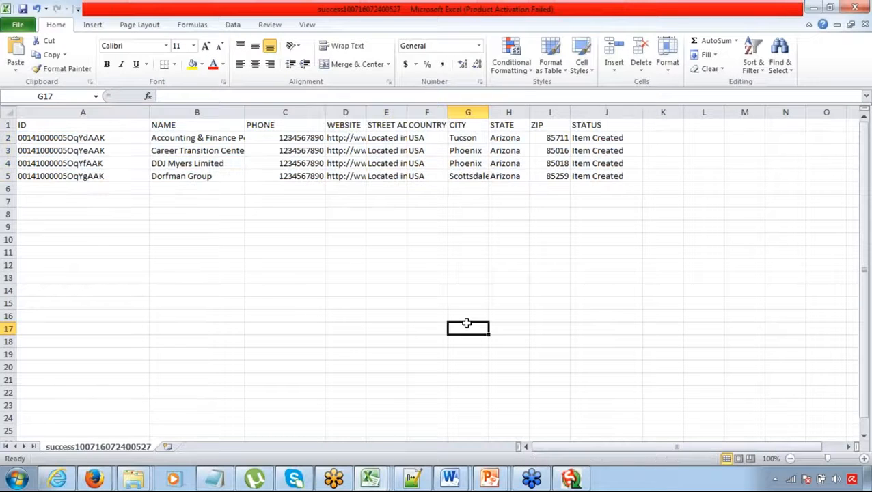
drag(203, 128, 202, 179)
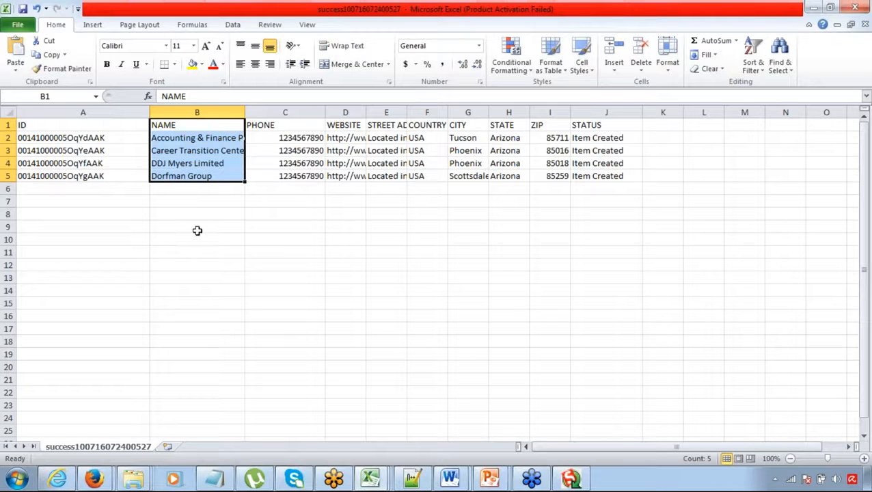
click(866, 191)
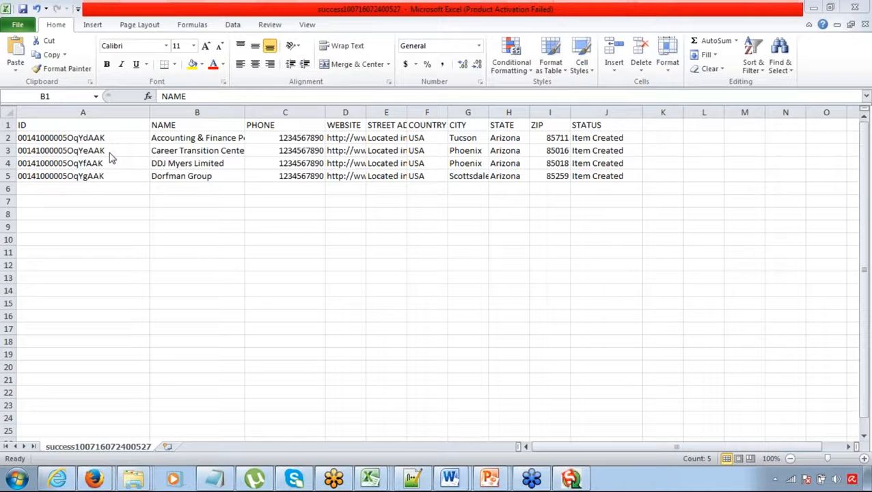
key(ctrl+shift+Down)
click(83, 129)
drag(83, 129, 80, 177)
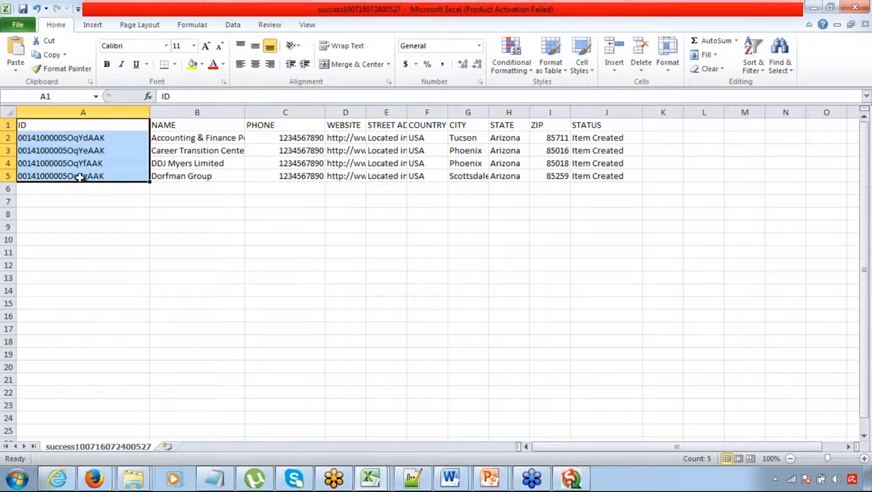
Create a new blank workbook and return to the success file
key(ctrl+n)
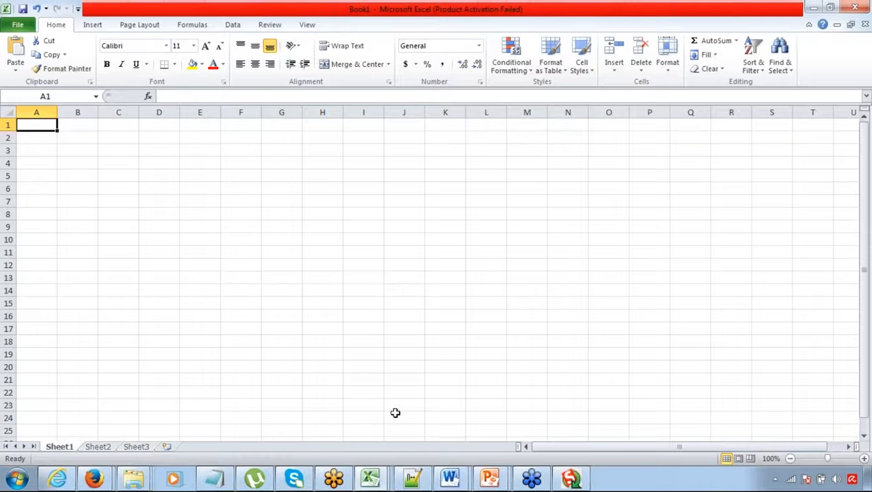
click(370, 479)
click(378, 422)
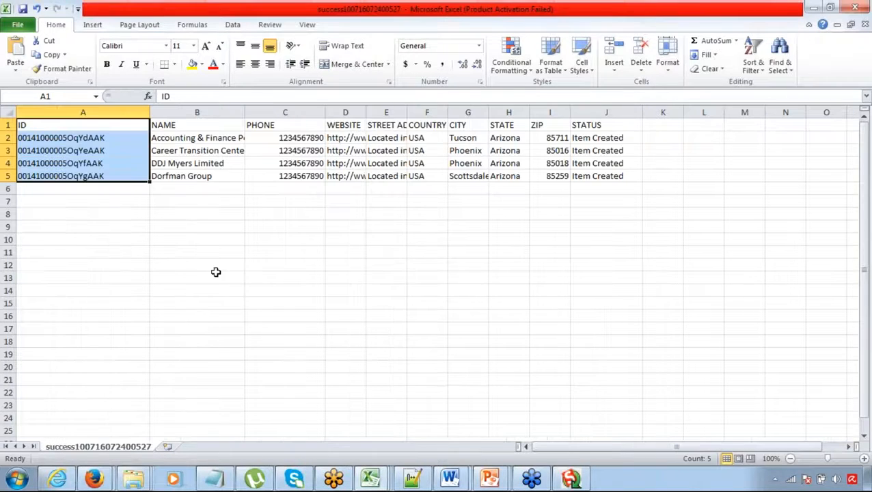
Copy the ID through COUNTRY columns (A1:F5) from the success file into the new workbook starting at A1
drag(88, 127, 88, 125)
key(shift+Down)
key(shift+Down)
key(shift+Down)
key(shift+Right)
key(shift+Right)
key(shift+Right)
key(shift+Right)
key(shift+Right)
key(shift+Right)
key(shift+Right)
key(shift+Left)
key(shift+Left)
key(ctrl+c)
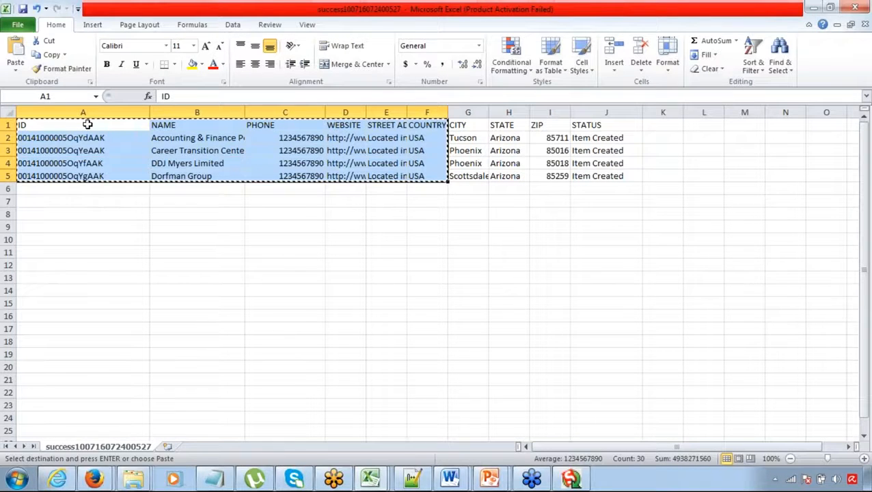
click(372, 482)
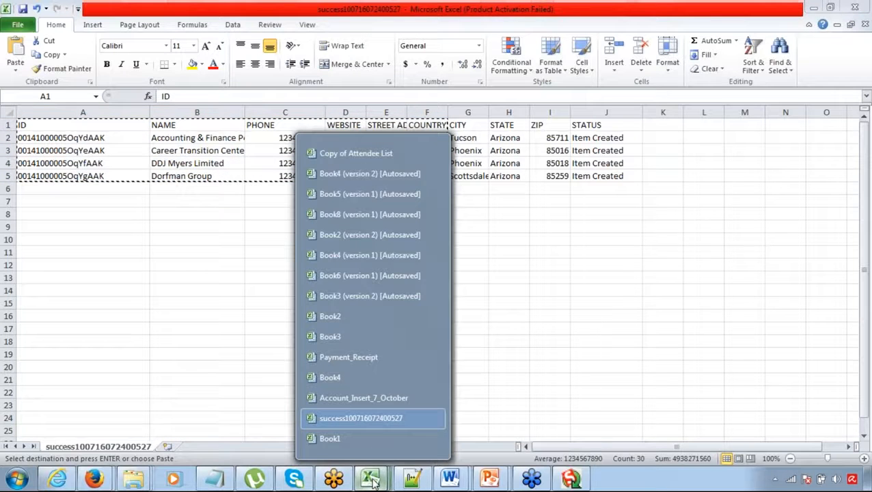
click(365, 441)
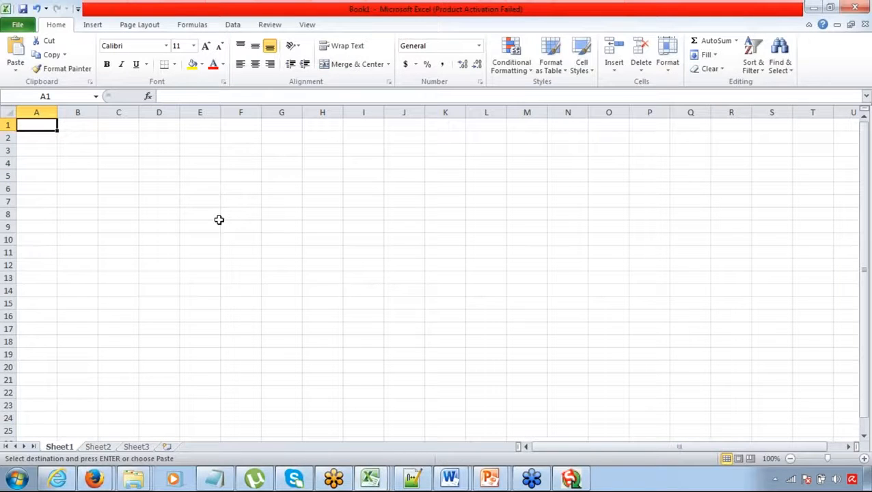
key(ctrl+v)
Widen the pasted columns so the IDs, names, phone numbers, websites and street addresses are readable
drag(100, 111, 168, 111)
drag(57, 112, 137, 111)
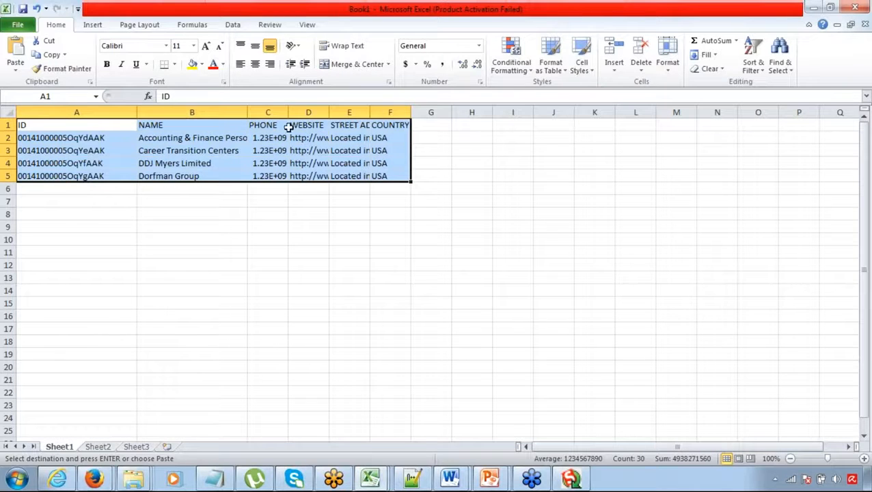
drag(287, 111, 530, 112)
Set the COUNTRY value to United States for all four accounts in F2:F5
click(547, 133)
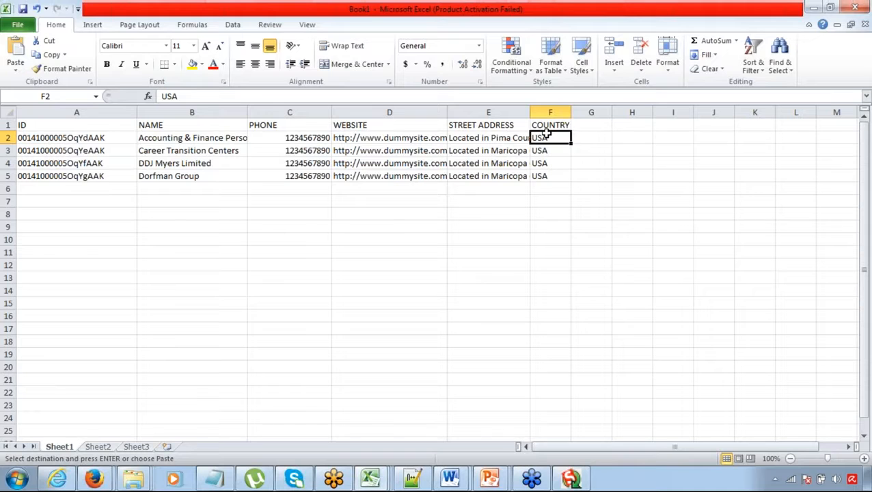
text(United States)
key(Return)
click(569, 138)
key(ctrl+shift+Down)
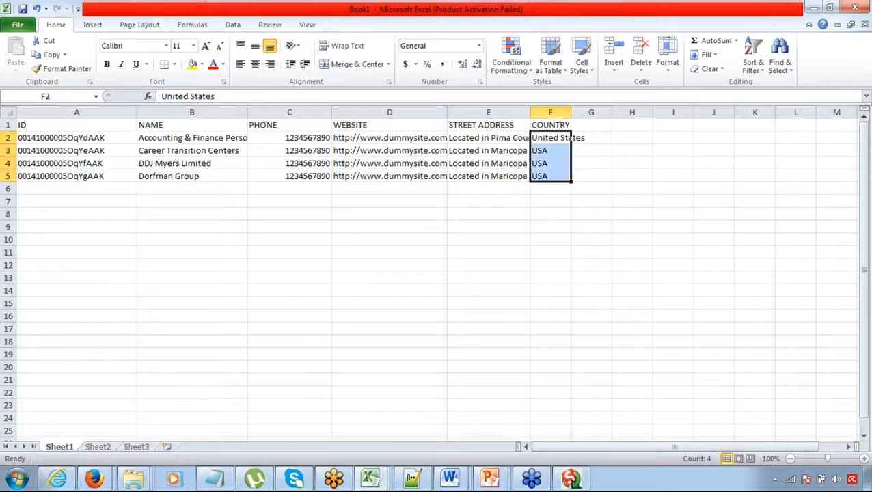
key(ctrl+d)
Delete the STREET ADDRESS, WEBSITE and NAME columns, keeping ID, PHONE and COUNTRY
key(Left)
key(ctrl+space)
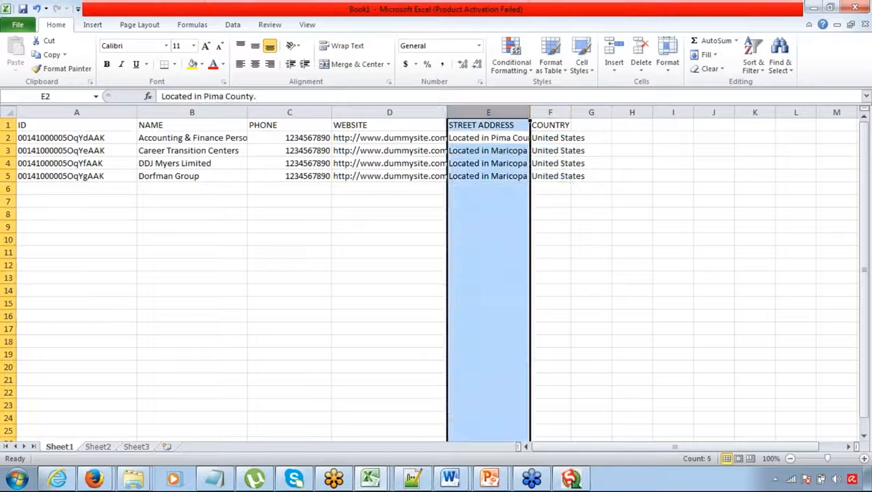
key(ctrl+minus)
key(Left)
key(ctrl+space)
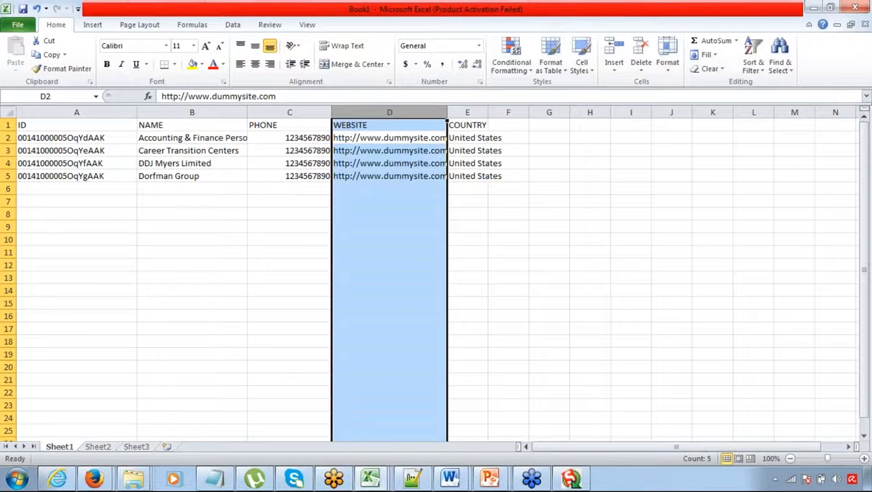
key(ctrl+minus)
key(Left)
key(Left)
key(ctrl+space)
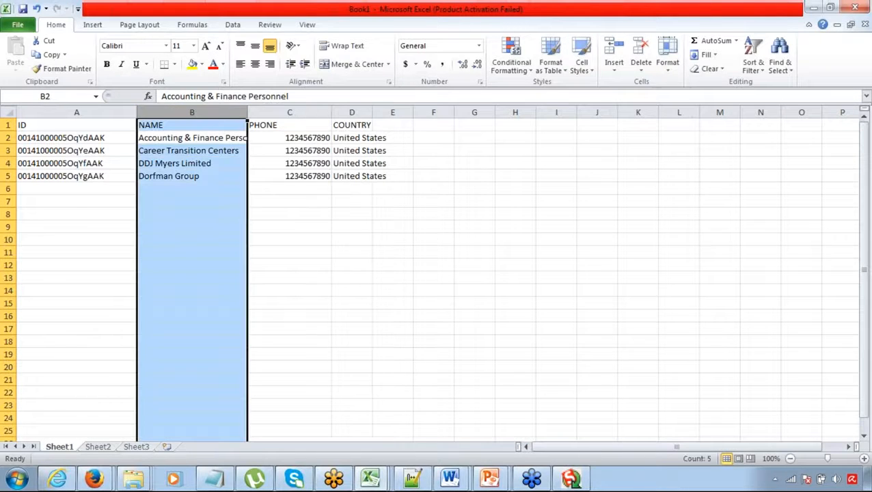
key(ctrl+minus)
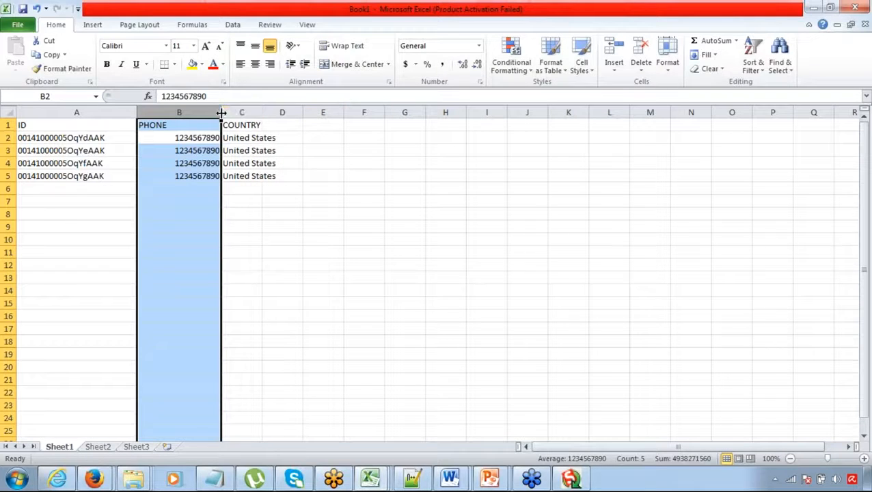
Enter a new phone number for the first account in cell B2
click(197, 139)
text(9)
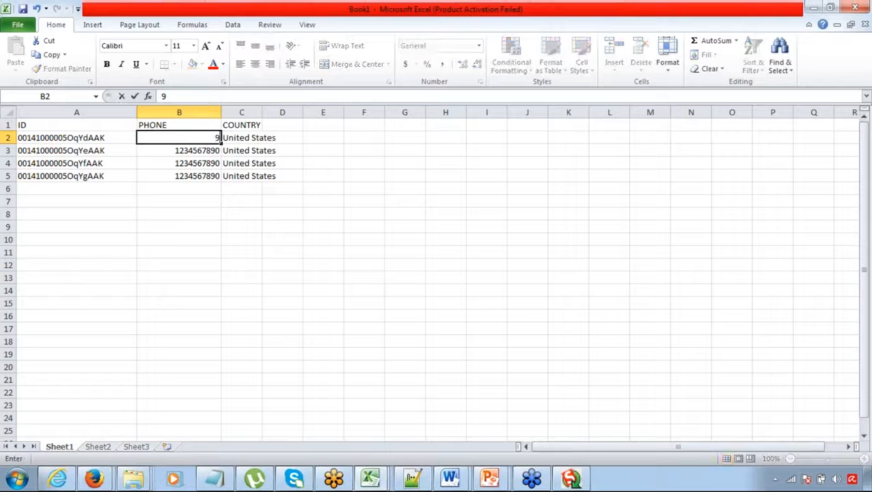
text(87654321)
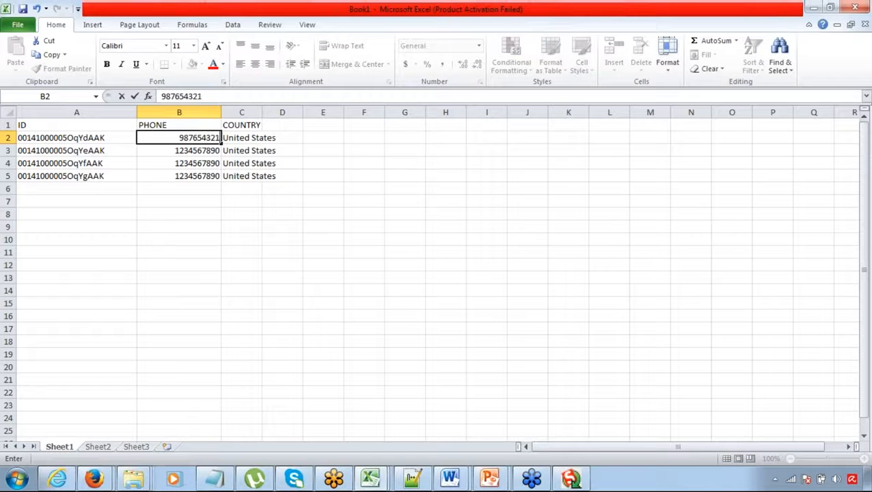
text(0)
key(Return)
Fill the new phone number down through B5 and widen the COUNTRY column
key(Down)
key(Down)
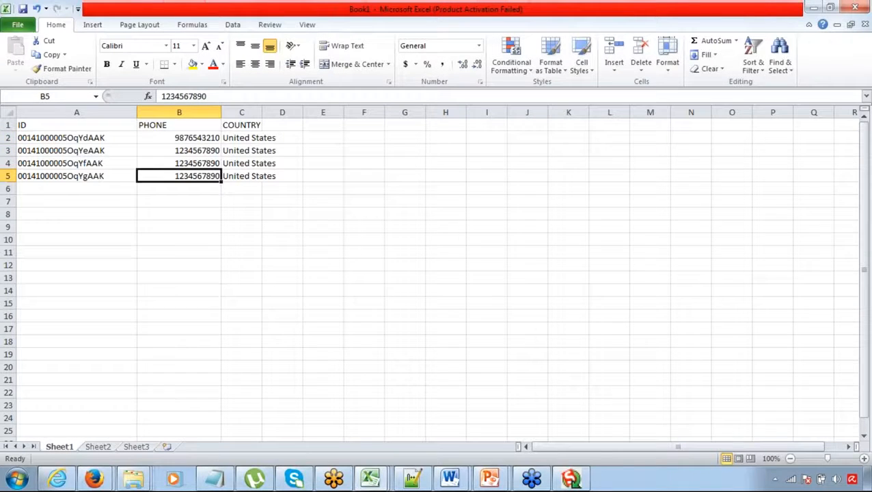
key(shift+Up)
key(shift+Up)
key(shift+Up)
key(shift+Up)
key(shift+Down)
key(ctrl+d)
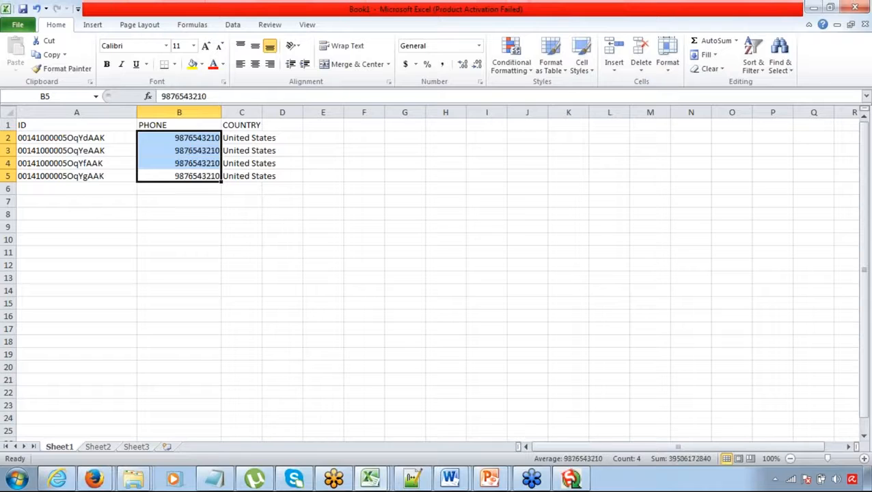
key(Up)
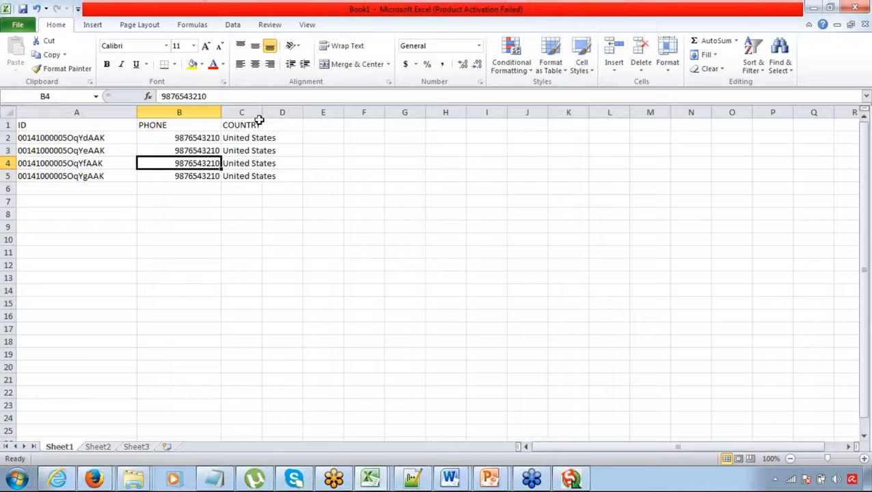
drag(262, 111, 321, 113)
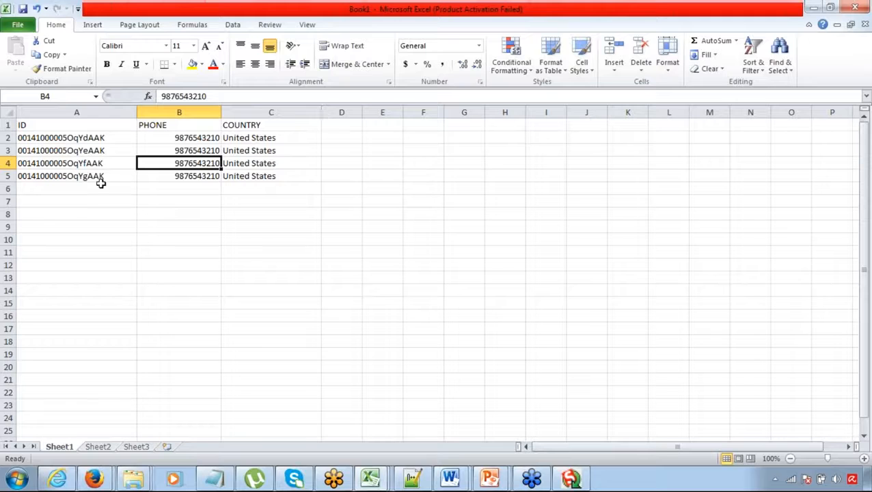
drag(87, 140, 88, 177)
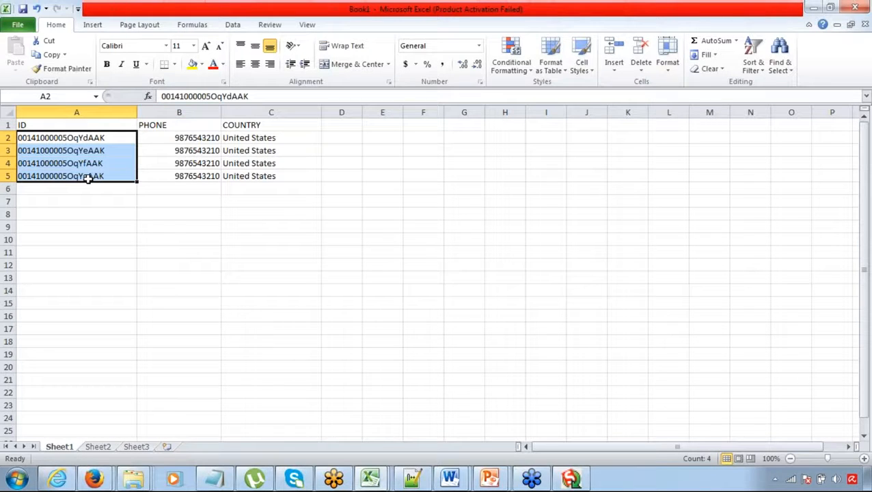
drag(177, 124, 178, 177)
drag(262, 127, 259, 175)
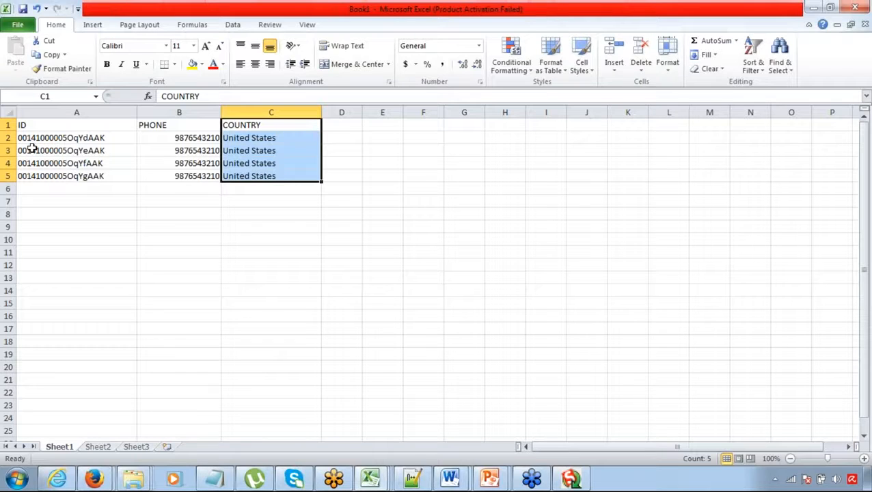
Save the sheet in CSV (Comma delimited) format as Update_Accounts_7_Oct_2016 in the DL_22_Sept_2015 folder, keeping only the active sheet
click(18, 25)
key(Escape)
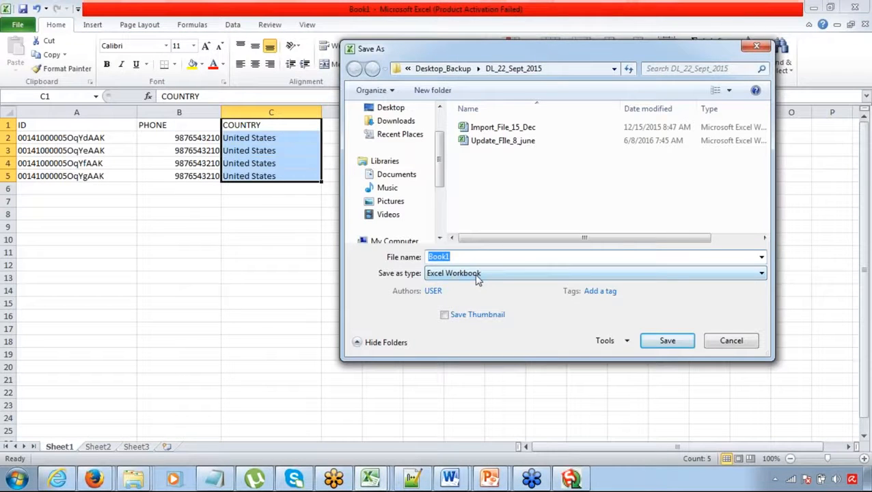
click(478, 277)
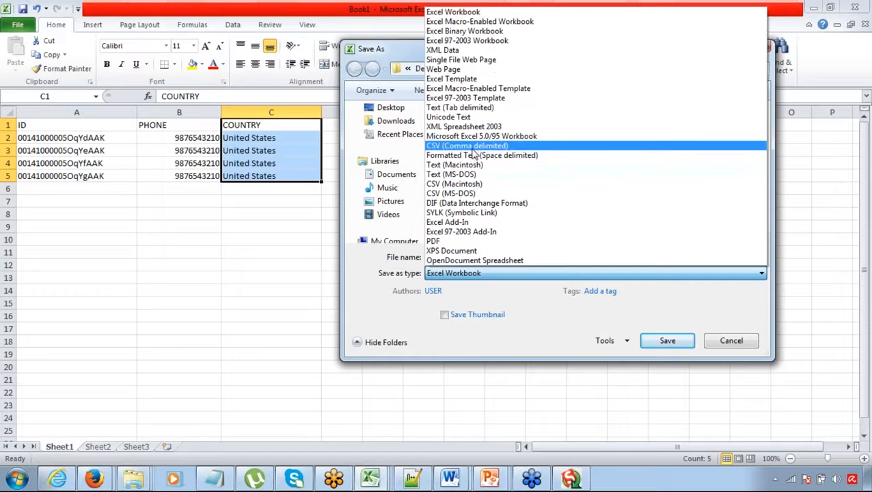
click(469, 146)
click(463, 257)
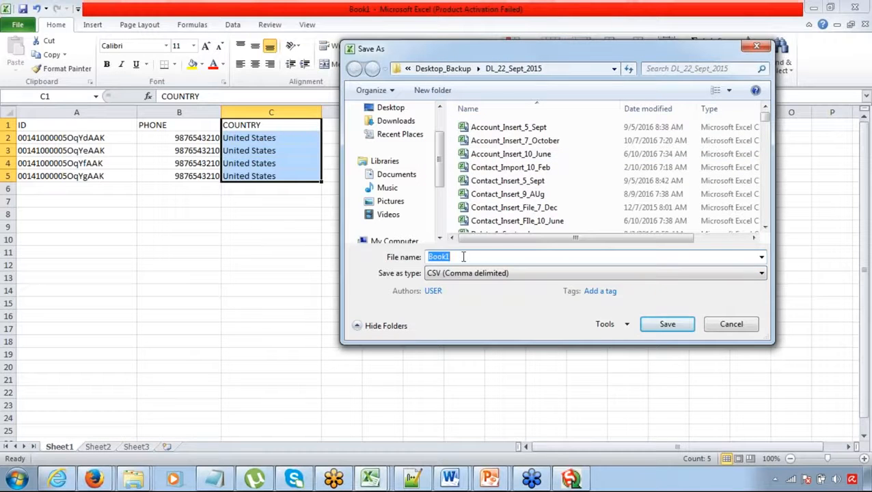
text(Update_)
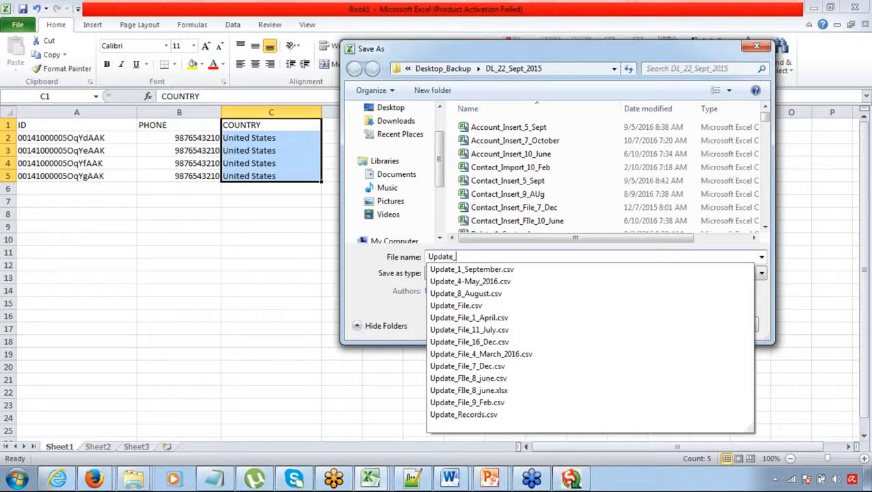
text(Accounts_)
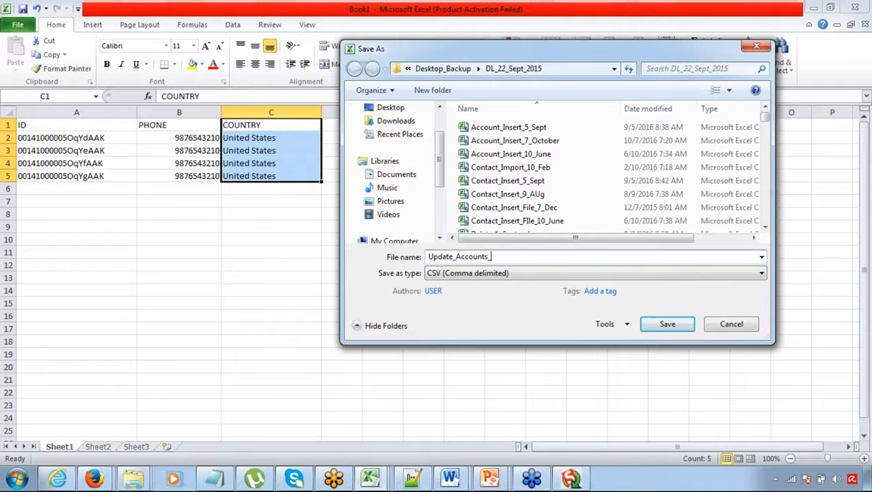
text(7_Oct_2016)
key(ctrl+a)
key(Return)
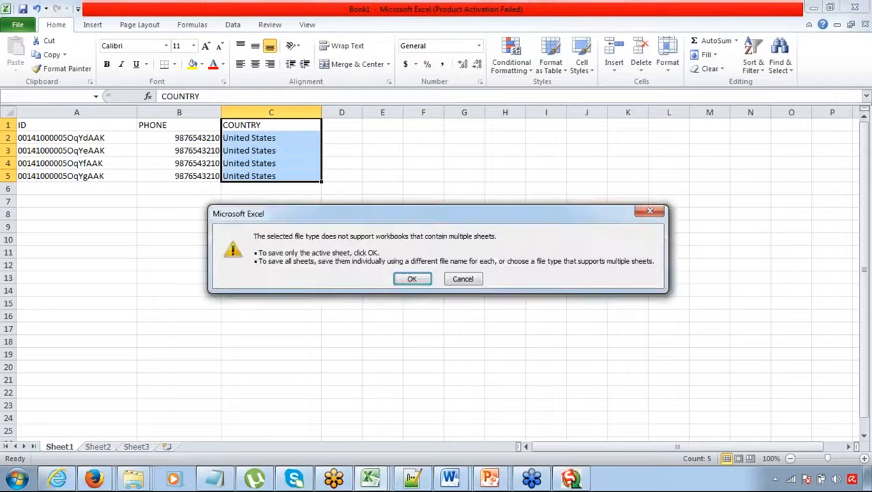
key(Return)
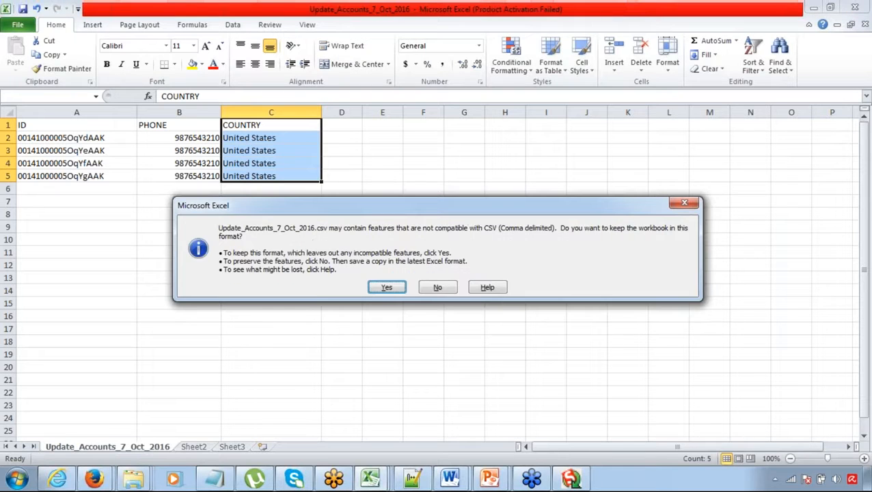
key(Return)
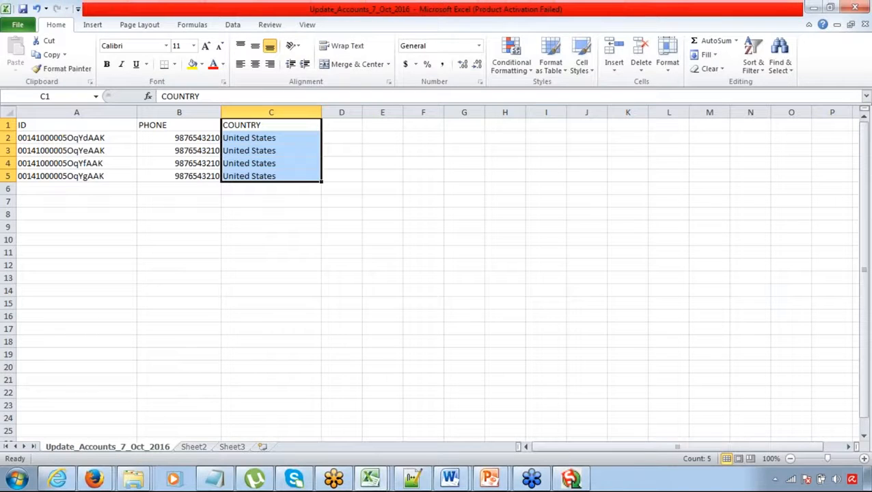
click(253, 155)
click(189, 164)
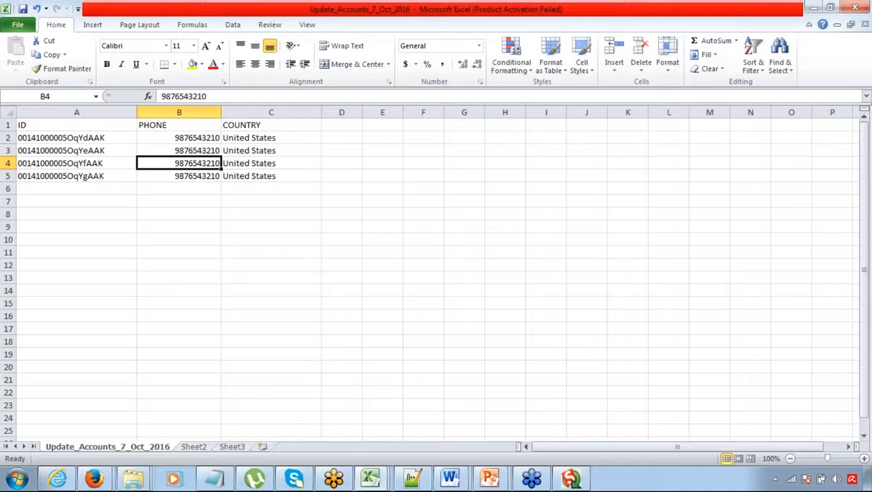
drag(116, 125, 284, 176)
click(282, 176)
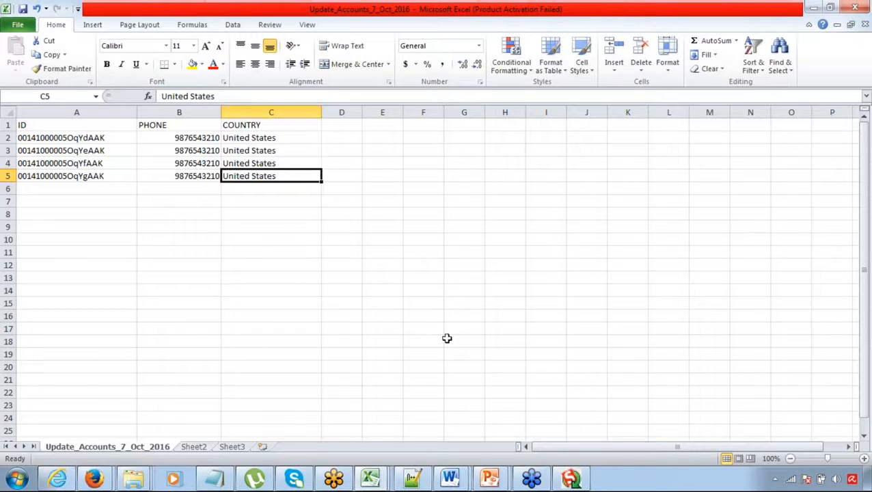
Switch to Data Loader and start an Update operation on the Account object
click(571, 479)
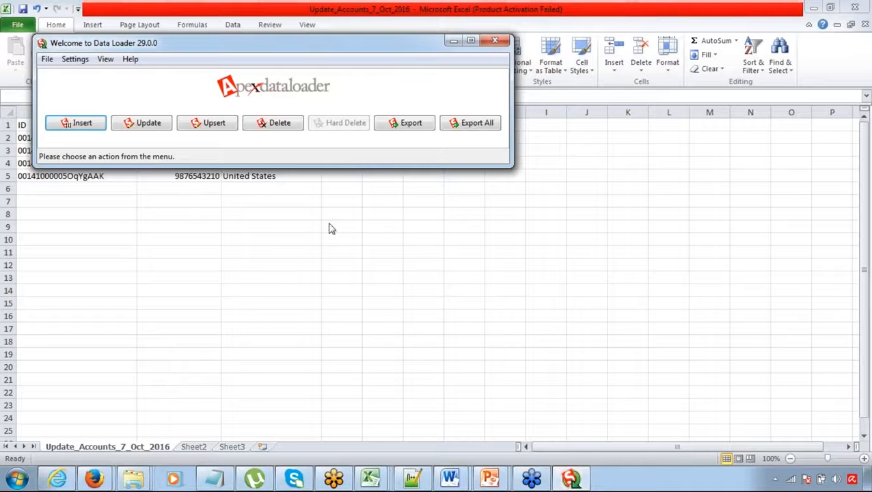
click(154, 124)
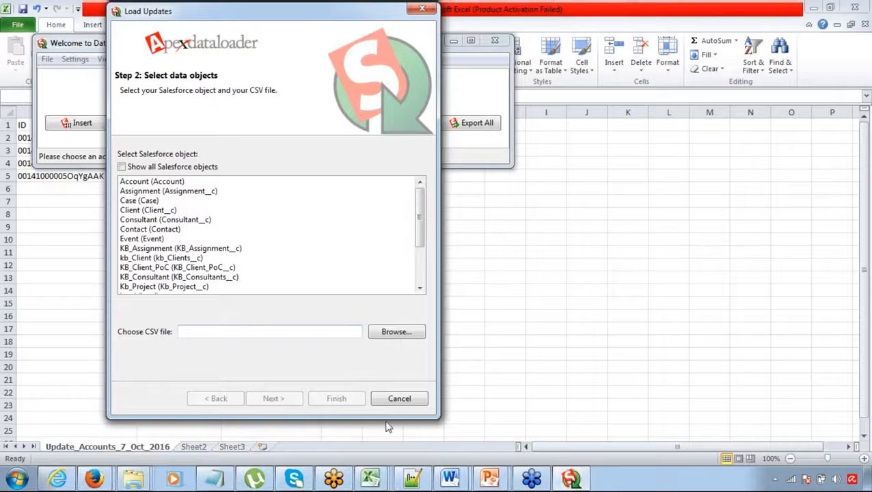
click(395, 400)
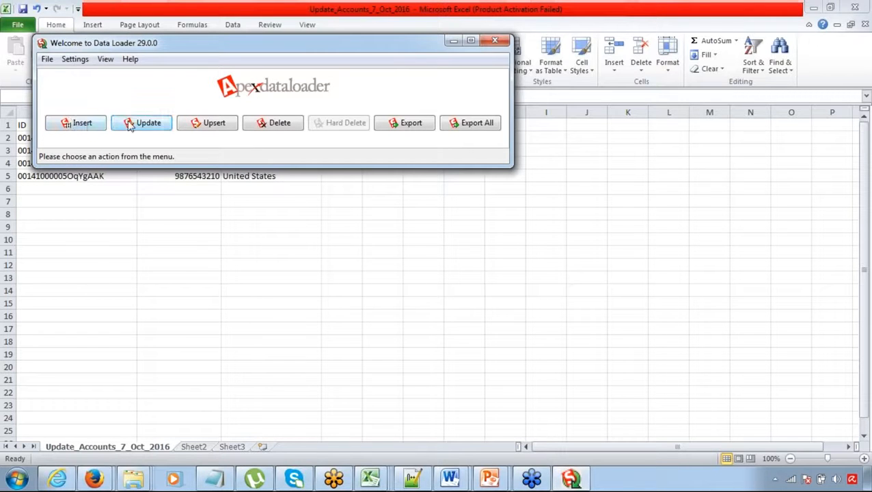
click(130, 125)
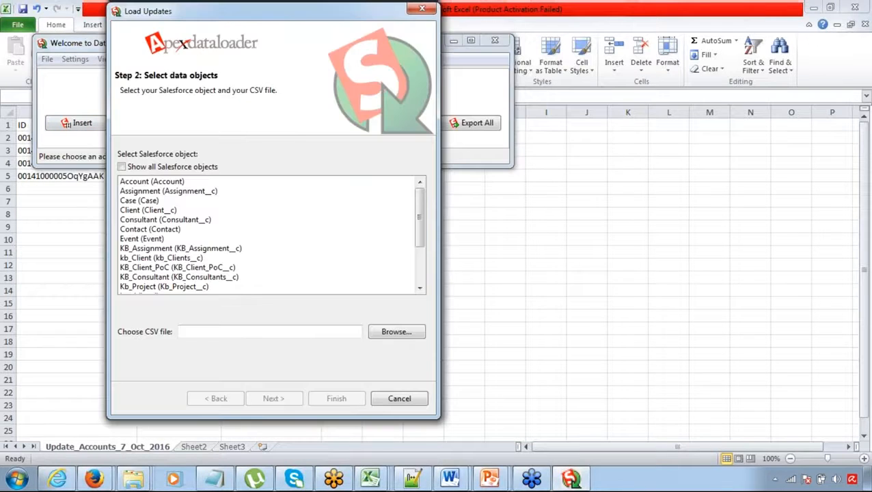
click(153, 183)
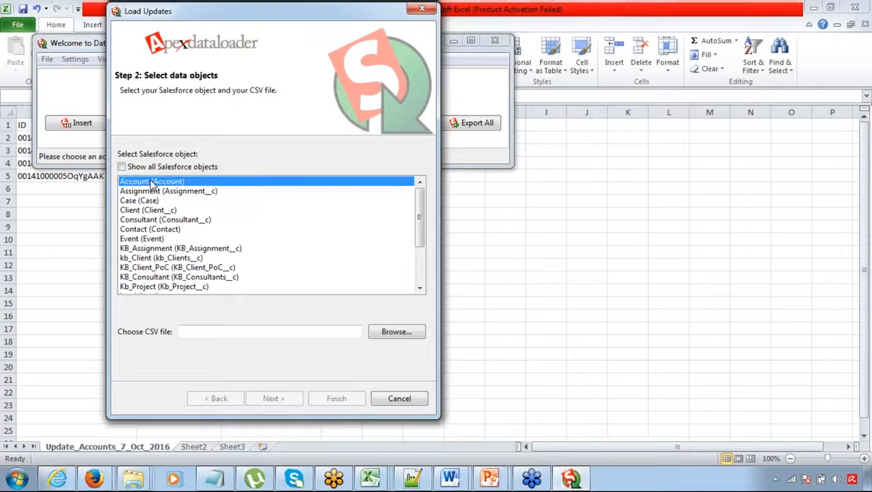
Load Update_Accounts_7_Oct_2016 from the DL_22_Sept_2015 folder as the CSV file and continue to the field mapping
click(394, 333)
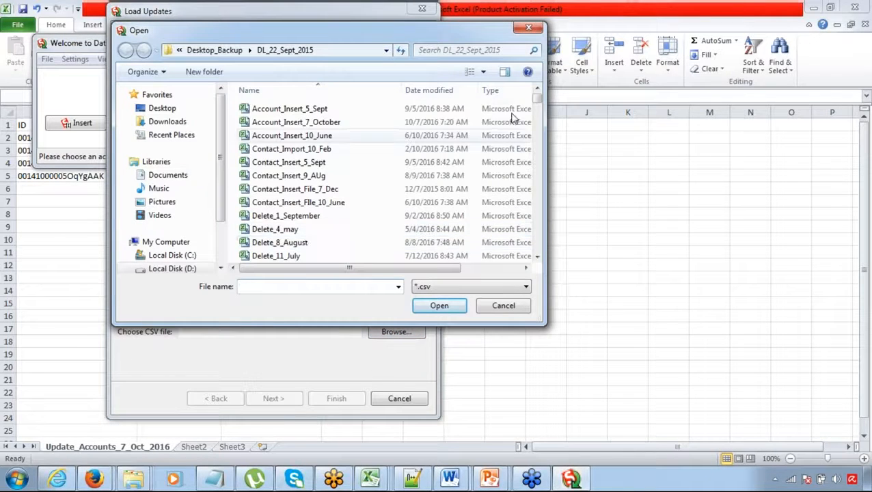
drag(538, 103, 538, 248)
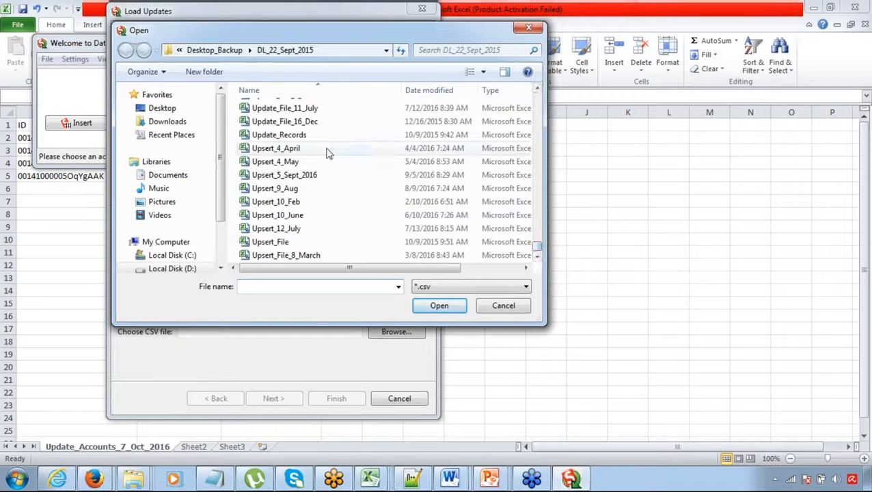
click(537, 91)
click(536, 91)
click(537, 91)
click(536, 91)
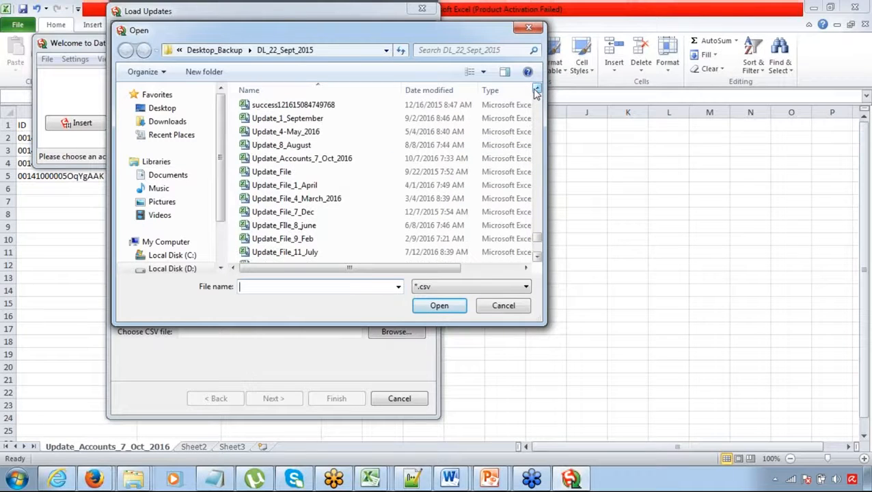
click(350, 158)
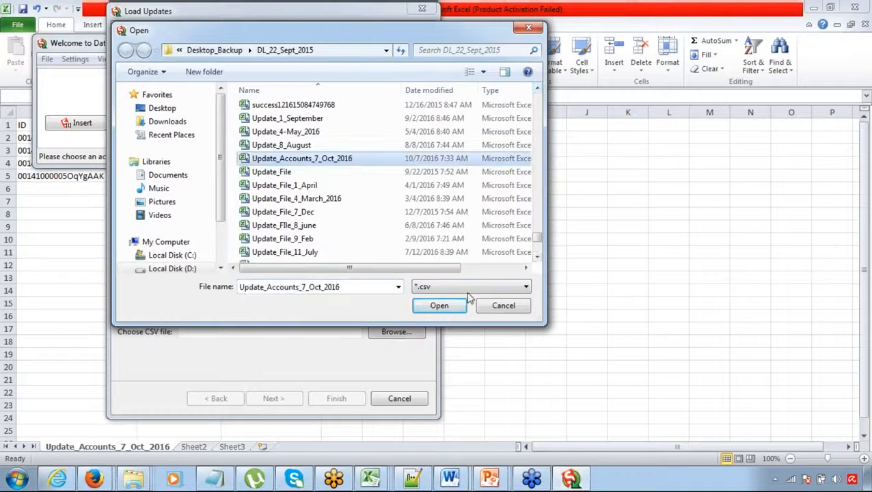
click(442, 306)
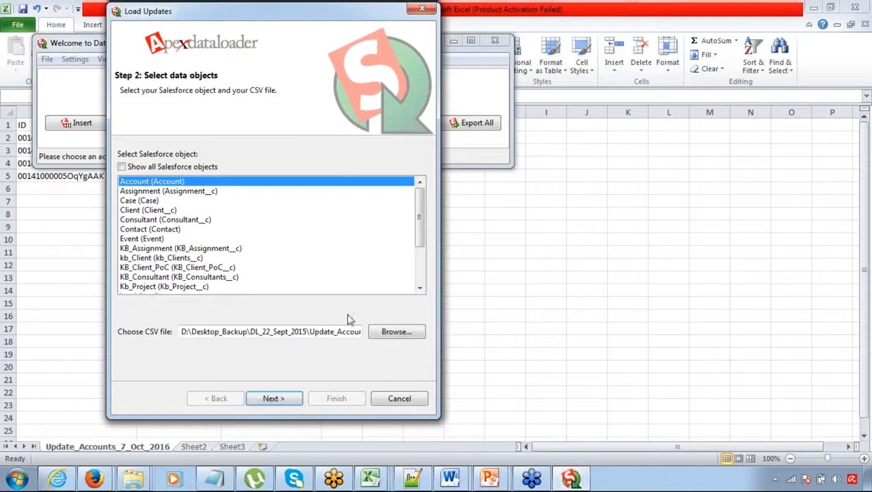
click(273, 398)
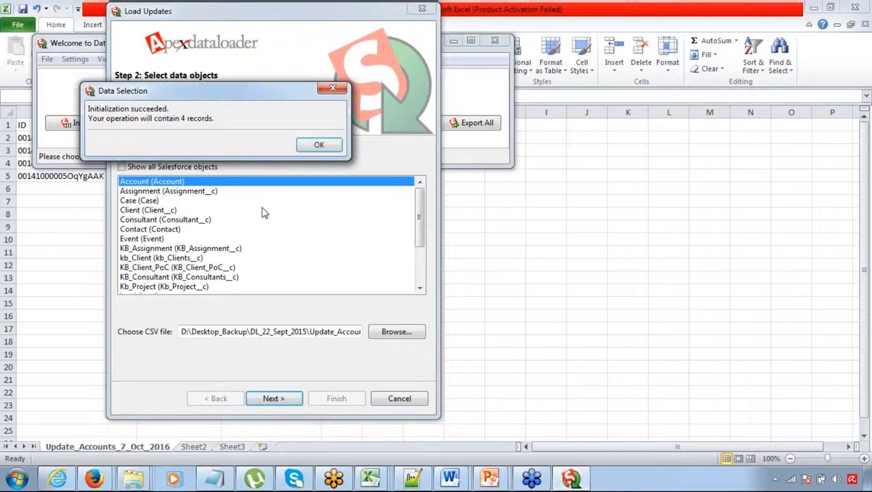
click(319, 145)
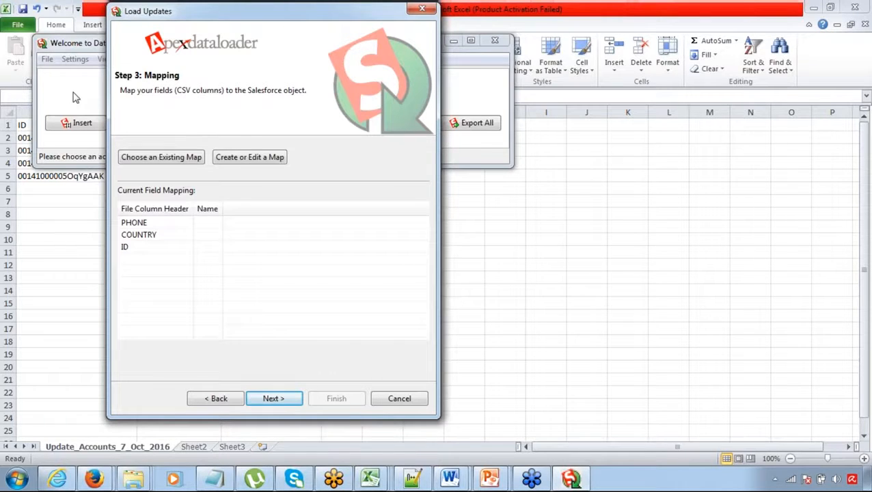
Create a field map that auto-matches ID and PHONE and assigns BillingCountry to the COUNTRY column
click(238, 163)
drag(271, 114, 331, 55)
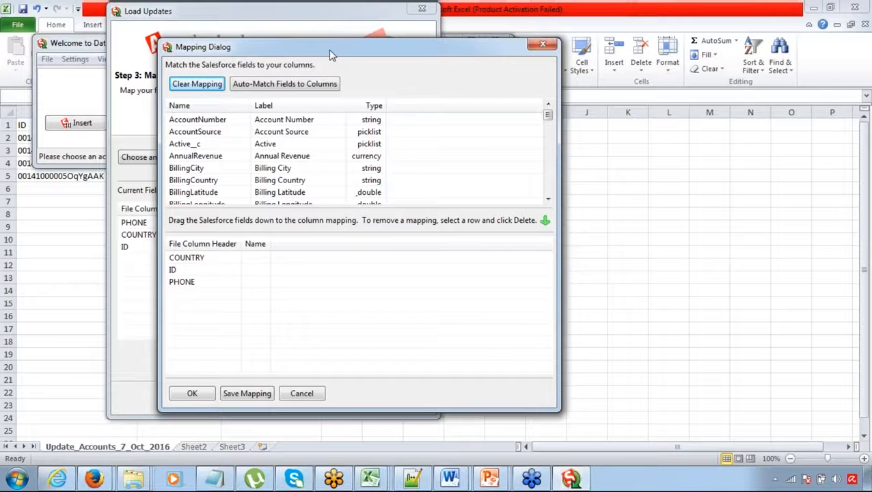
click(284, 83)
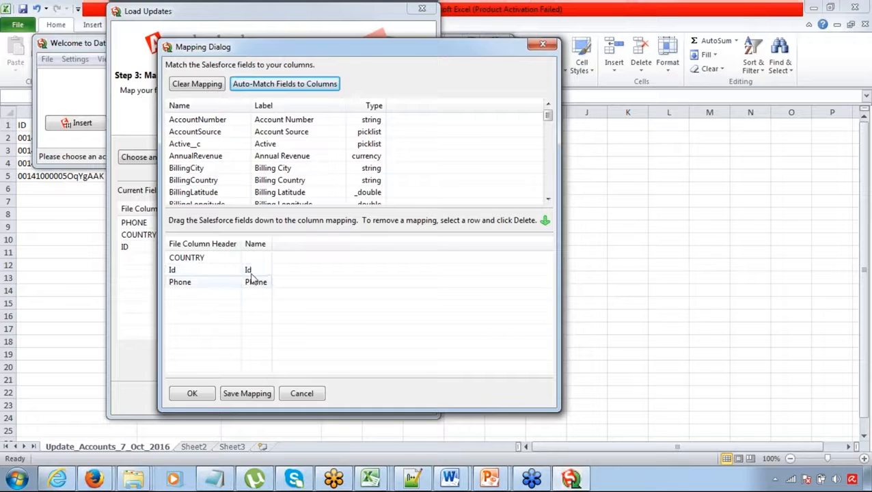
drag(287, 183, 291, 257)
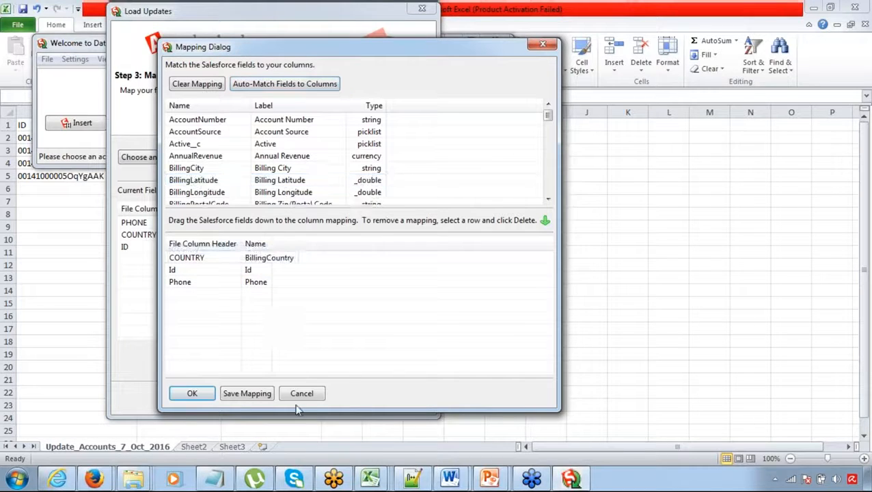
click(202, 398)
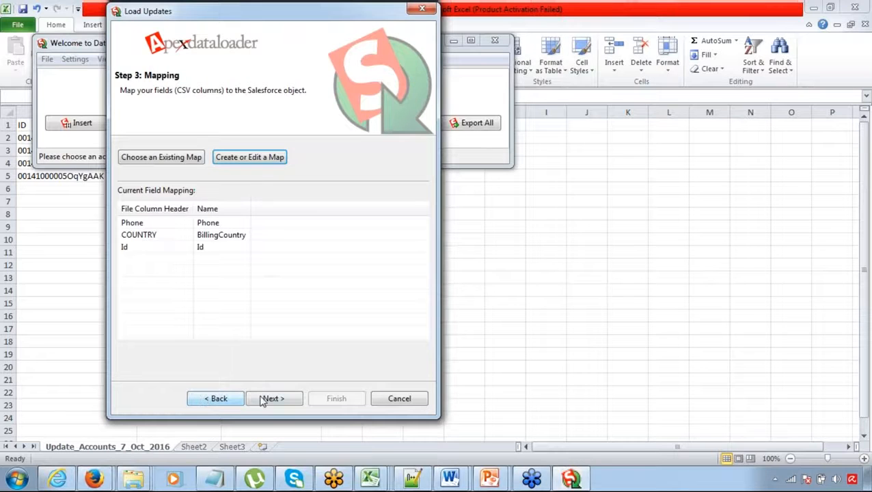
Run the account update with log files saved in D:\Desktop_Backup\DL_22_Sept_2015, and view the successfully updated records
click(272, 398)
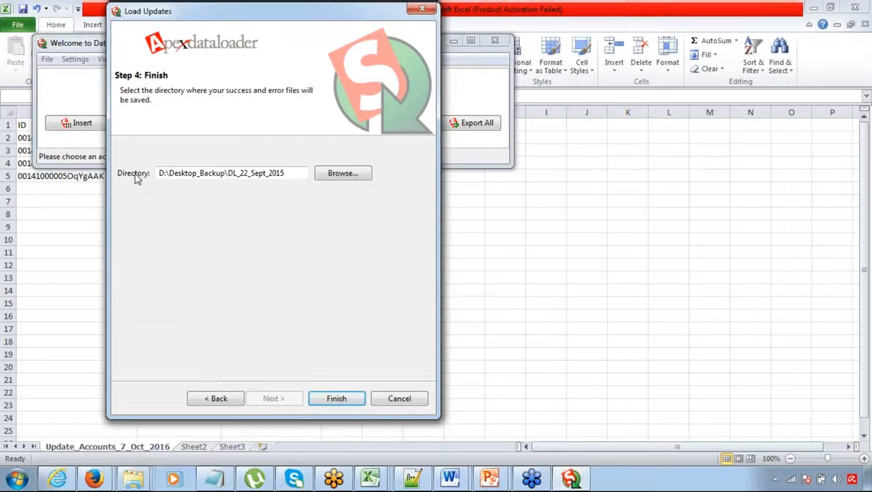
click(337, 399)
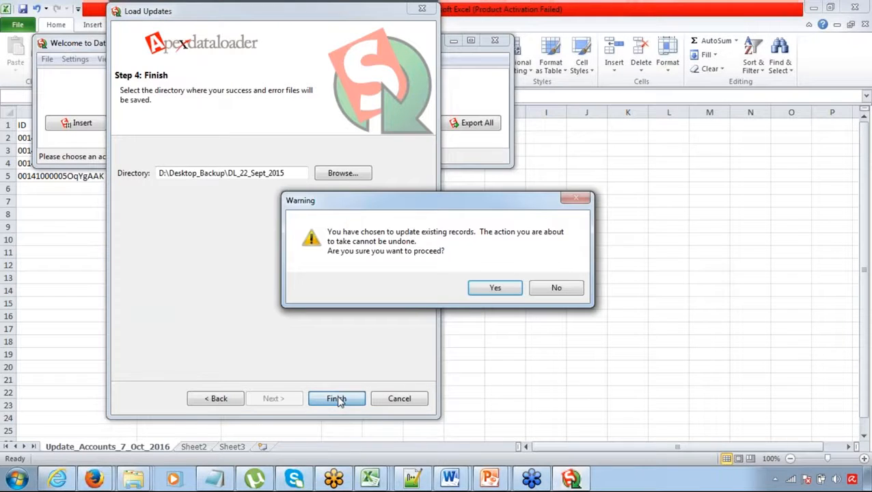
click(490, 290)
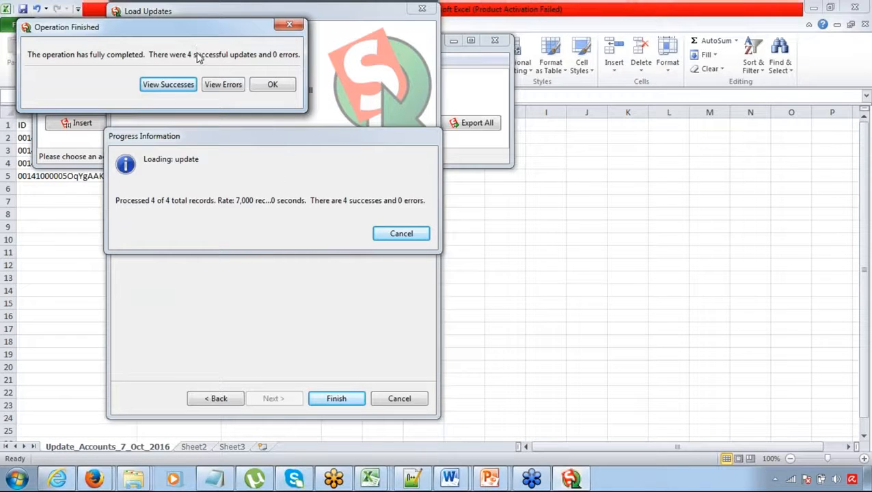
click(166, 88)
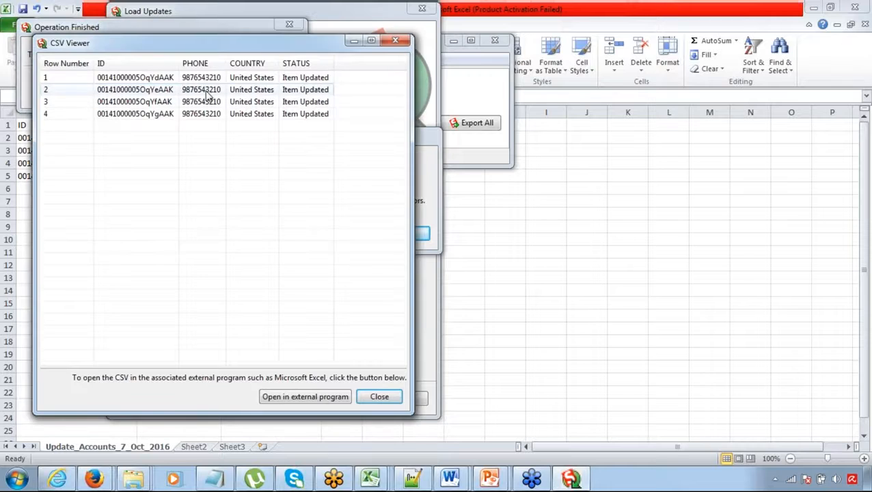
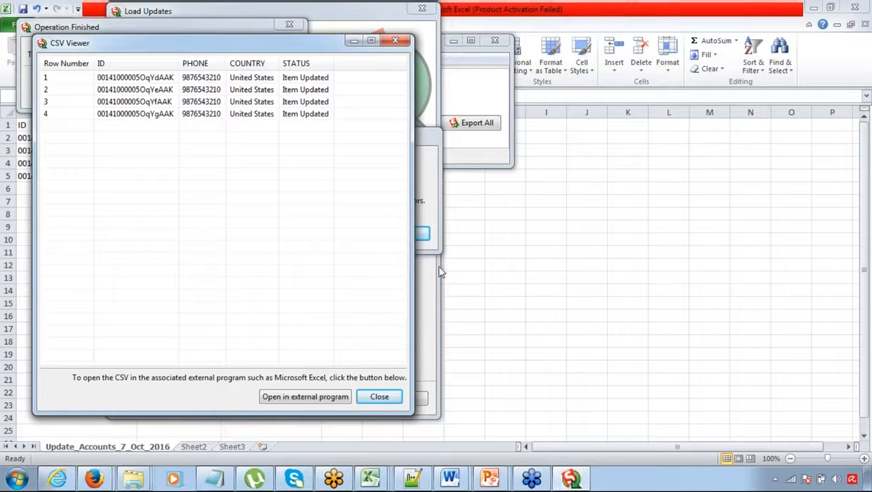
Switch to the Notepad notes and add a "Delete:" heading below the Update section
click(231, 478)
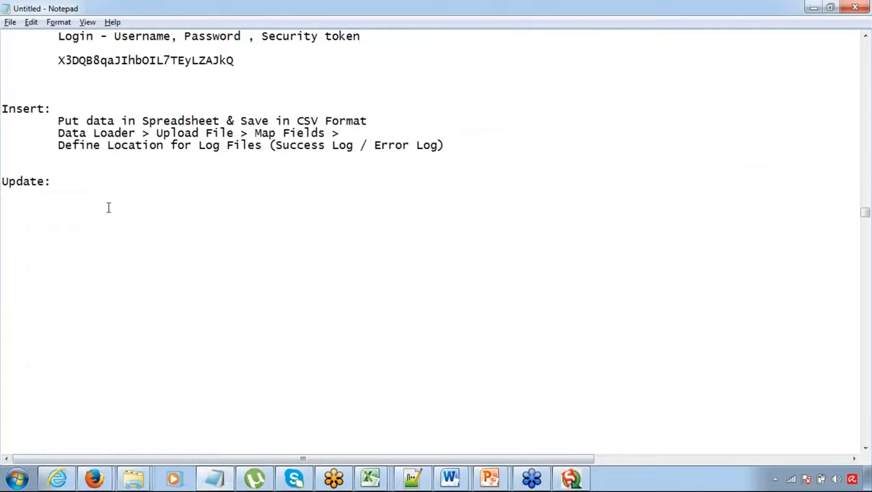
key(Return)
key(Return)
text(Delete:)
key(Return)
key(Tab)
click(866, 191)
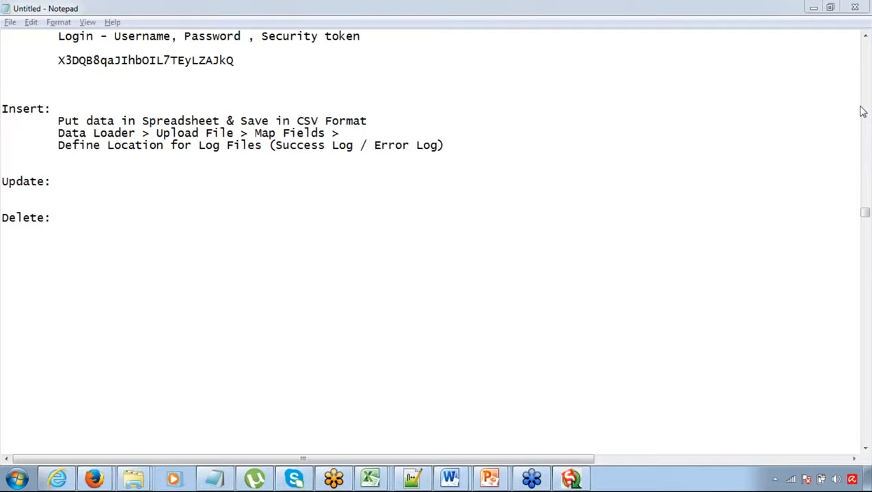
Switch to the success log spreadsheet in Excel and delete columns B through J, from NAME to STATUS, keeping only the ID column
click(814, 8)
click(383, 203)
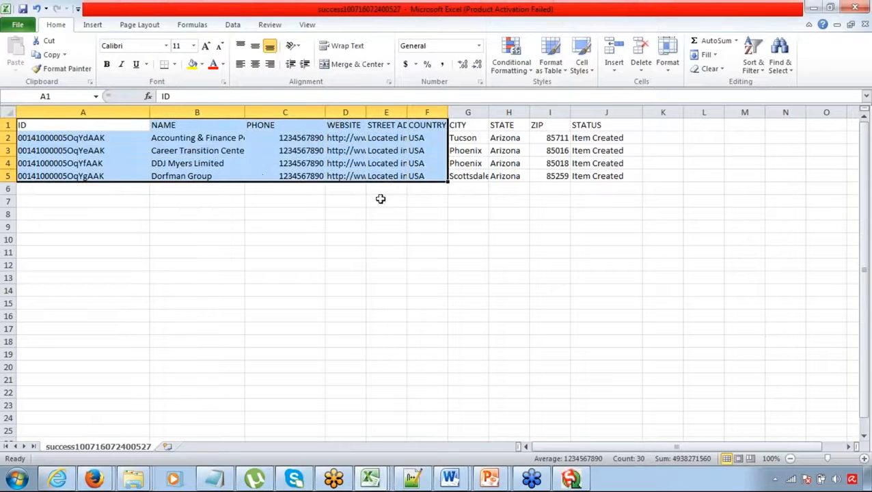
click(261, 178)
click(197, 112)
drag(197, 112, 641, 112)
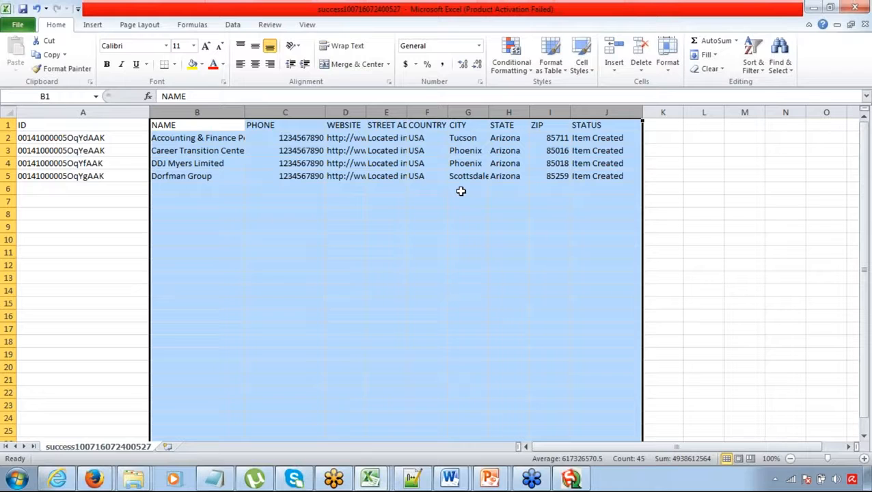
key(ctrl+minus)
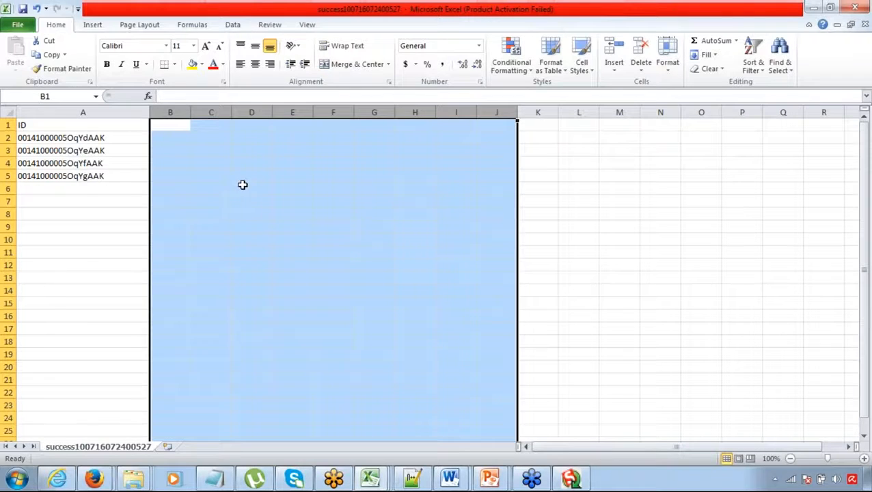
click(131, 186)
Save the ID list as the comma-delimited CSV file Delete_7_Oct_2016 in the DL_22_Sept_2015 folder, keeping the CSV format
drag(116, 123, 111, 171)
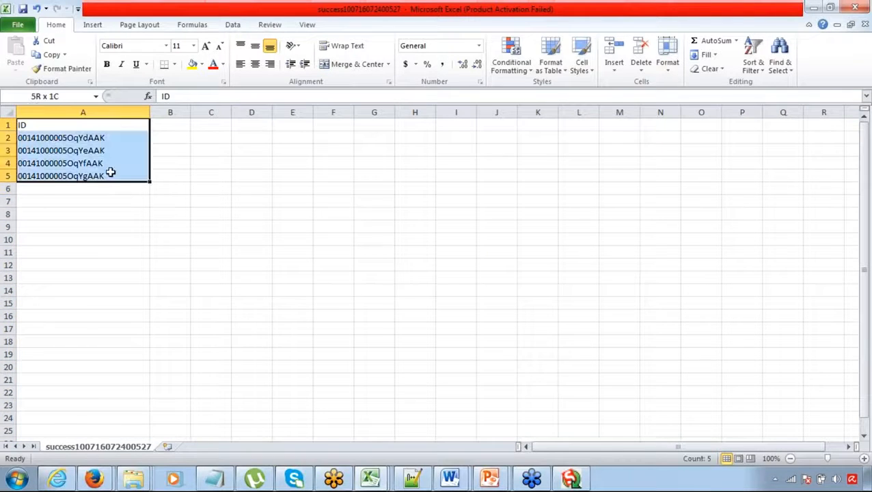
click(17, 25)
click(42, 67)
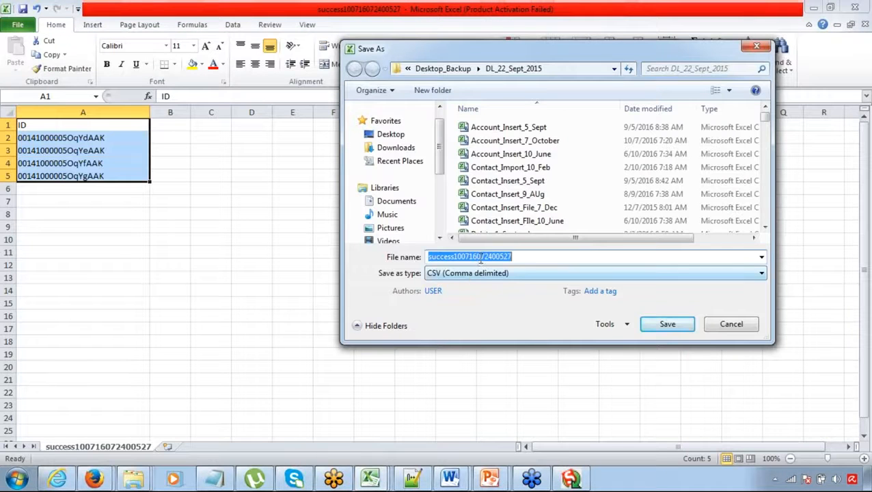
text(Delete_7_Oct_2)
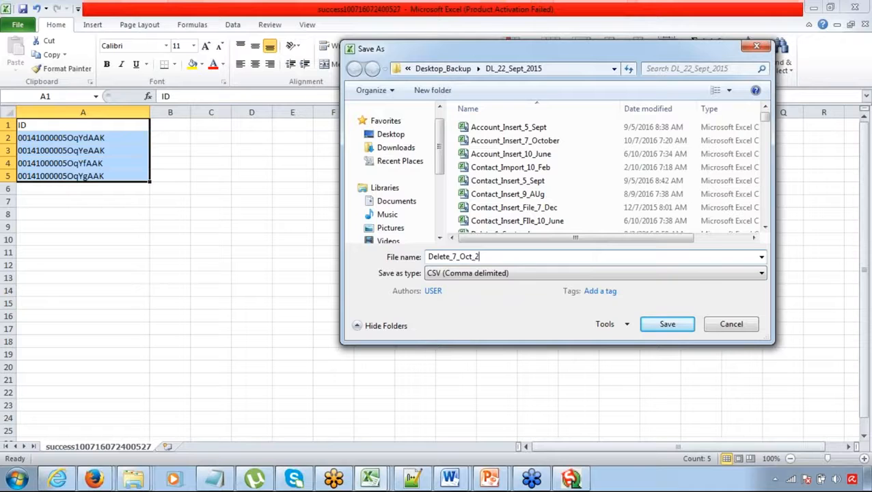
text(016)
key(Return)
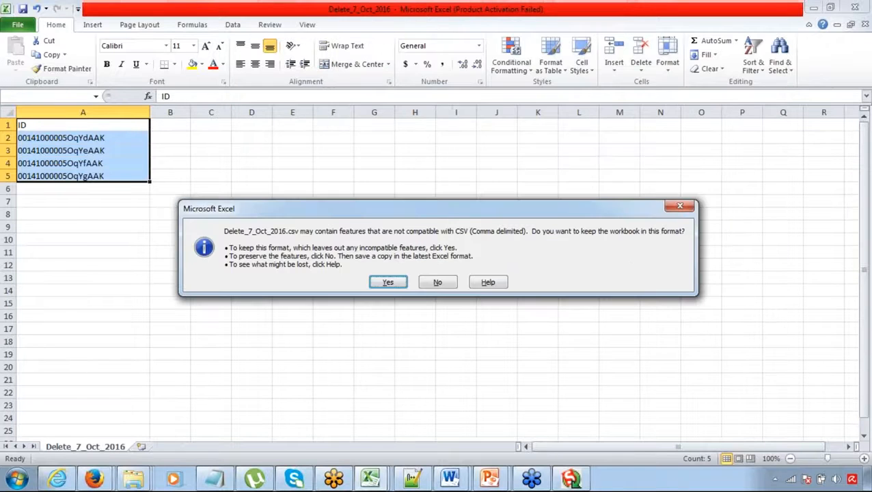
key(Return)
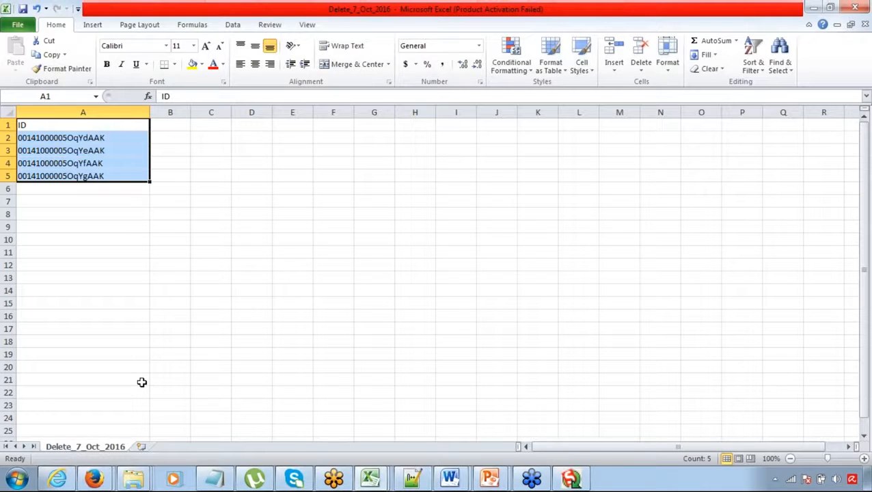
Switch to Data Loader and close the update's success records and its completion dialog
click(582, 480)
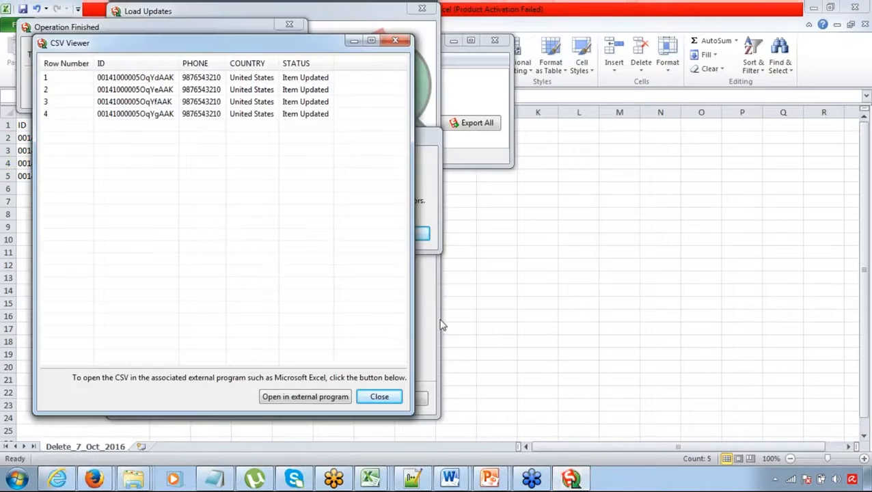
click(373, 395)
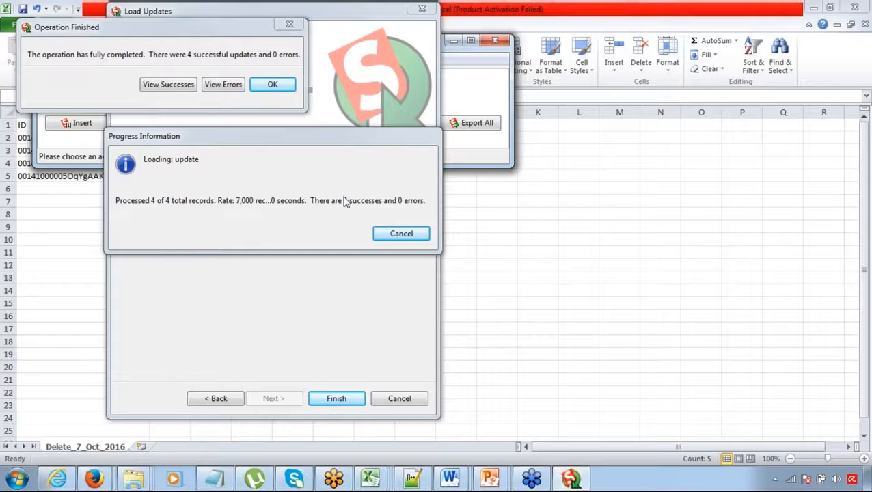
click(272, 85)
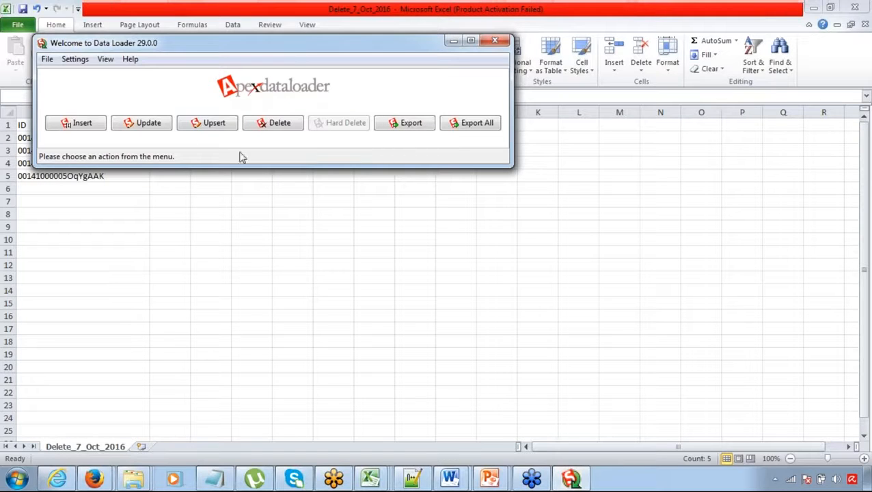
Start a Delete operation on the Account object with Delete_7_Oct_2016 as the CSV file and continue to the field mapping
click(266, 128)
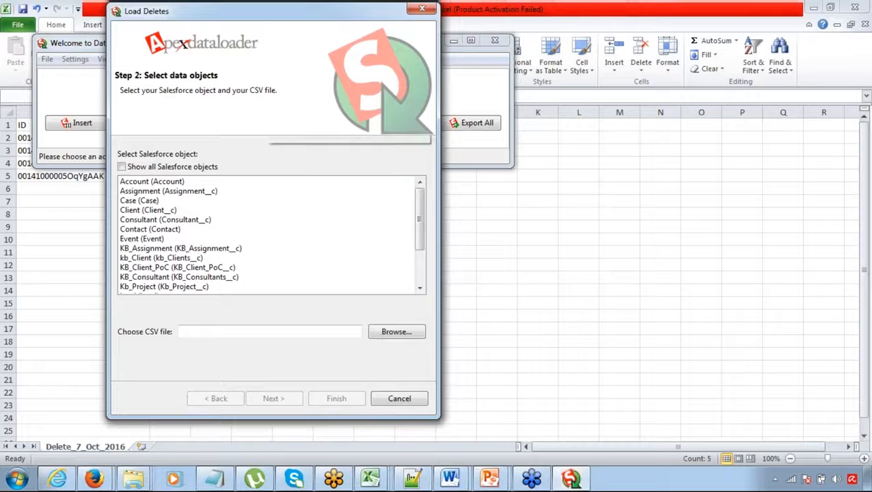
click(175, 183)
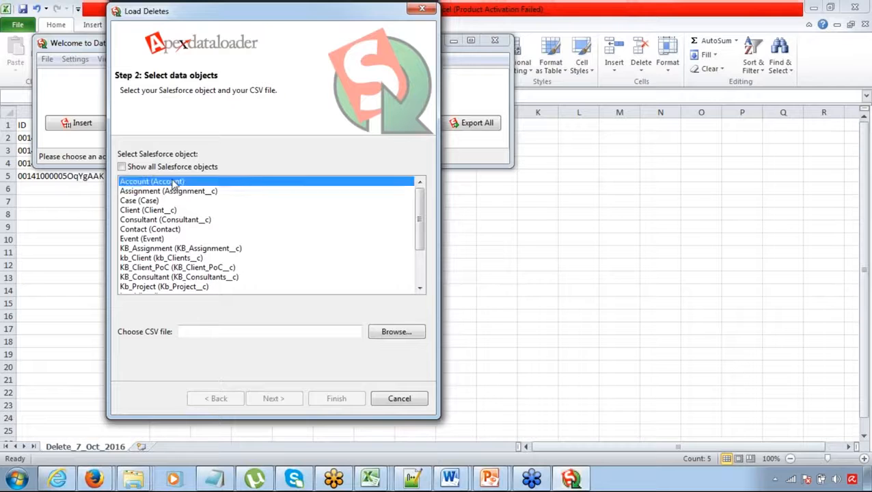
click(397, 333)
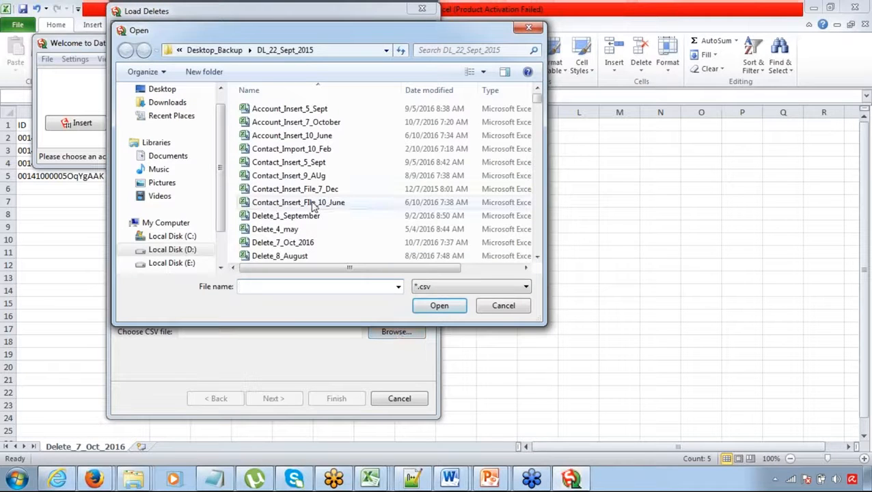
click(328, 244)
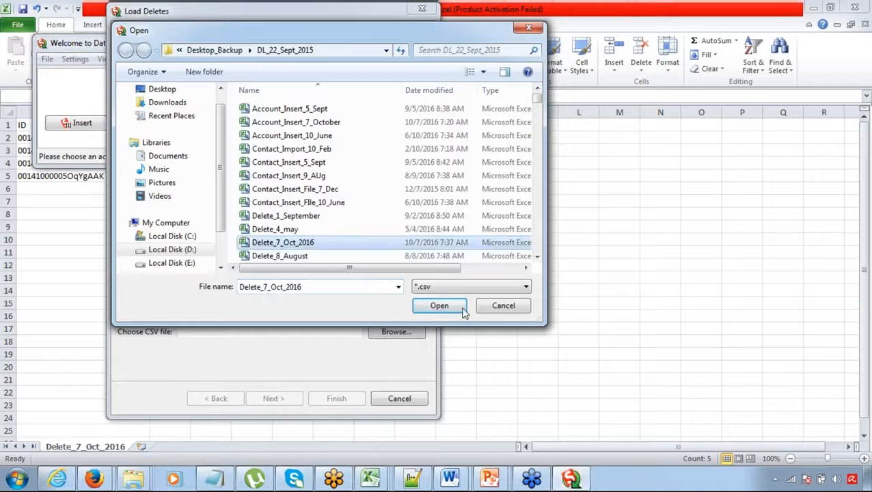
click(441, 306)
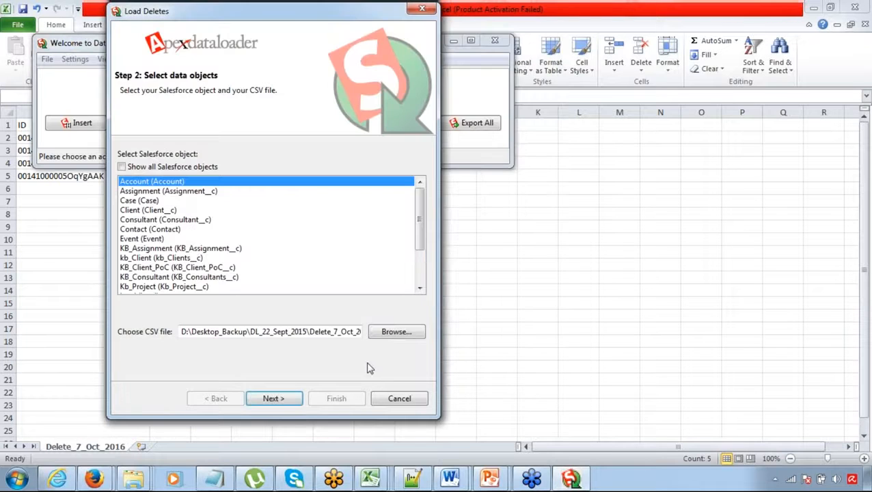
click(288, 398)
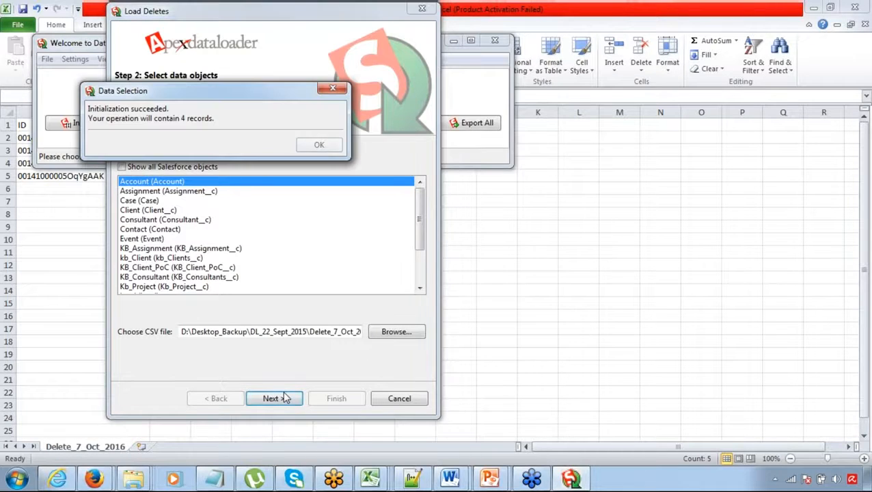
click(320, 146)
Create a field map that auto-matches the Id field to the CSV's ID column
click(253, 159)
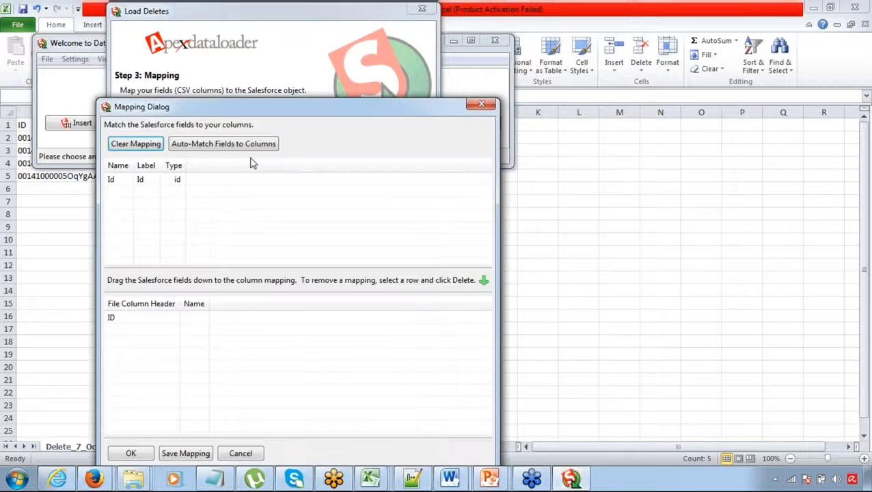
drag(270, 109, 294, 48)
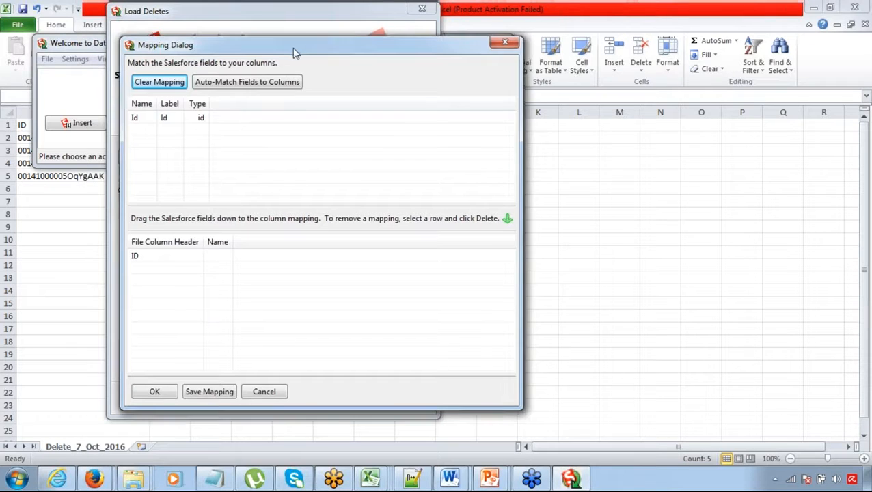
click(153, 121)
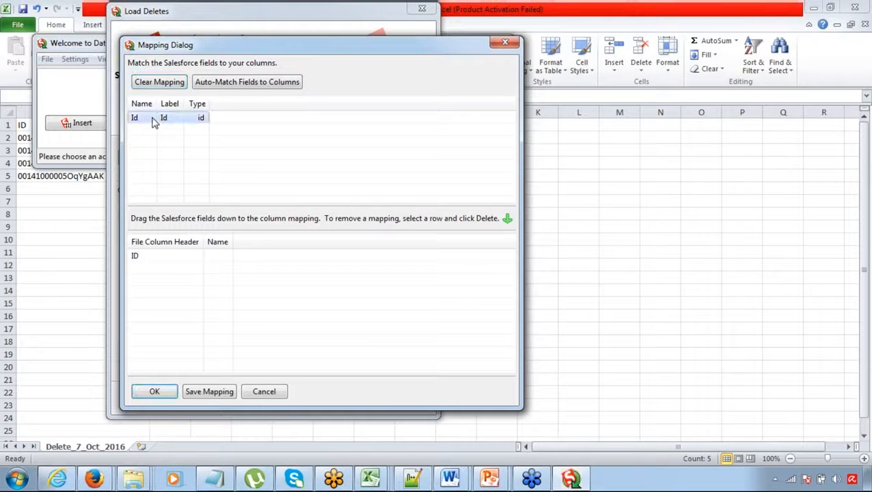
drag(153, 121, 136, 263)
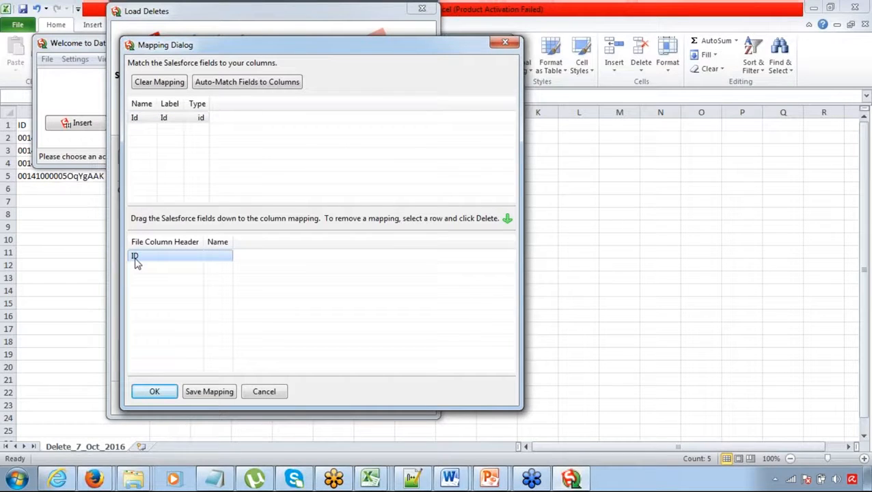
click(239, 85)
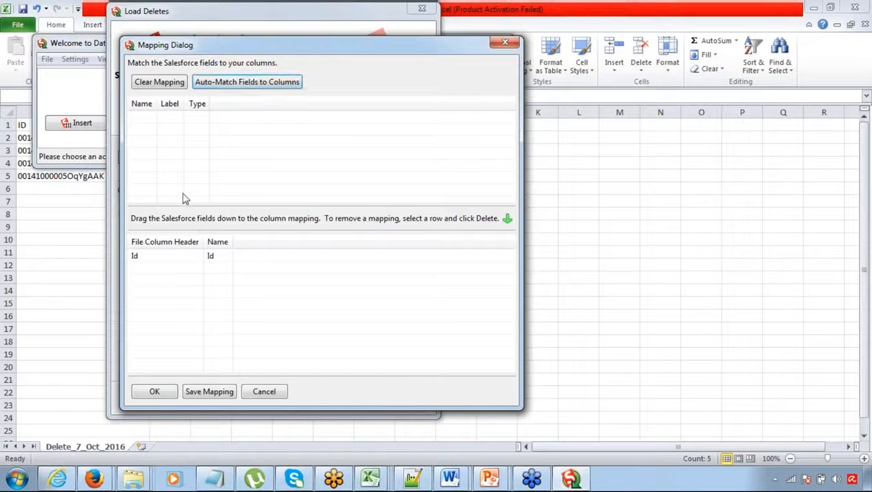
click(166, 392)
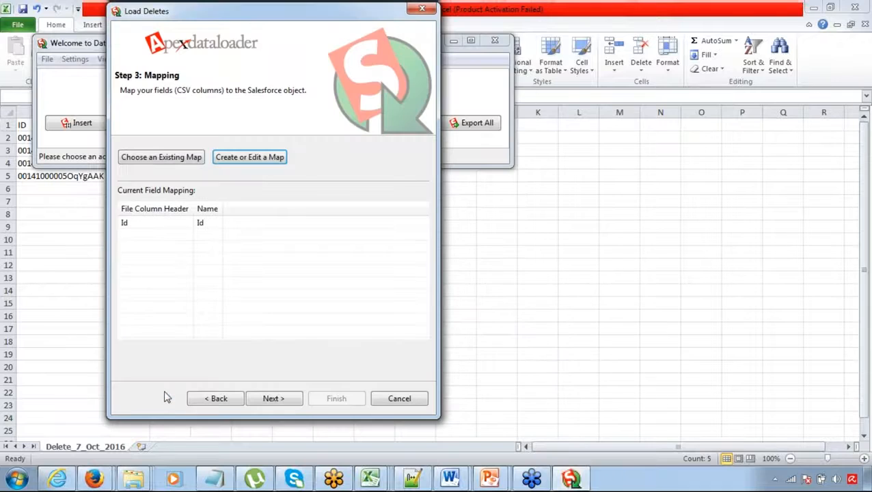
Run the account delete with log files saved in D:\Desktop_Backup\DL_22_Sept_2015, accept both warnings, and close the completion dialog
click(265, 402)
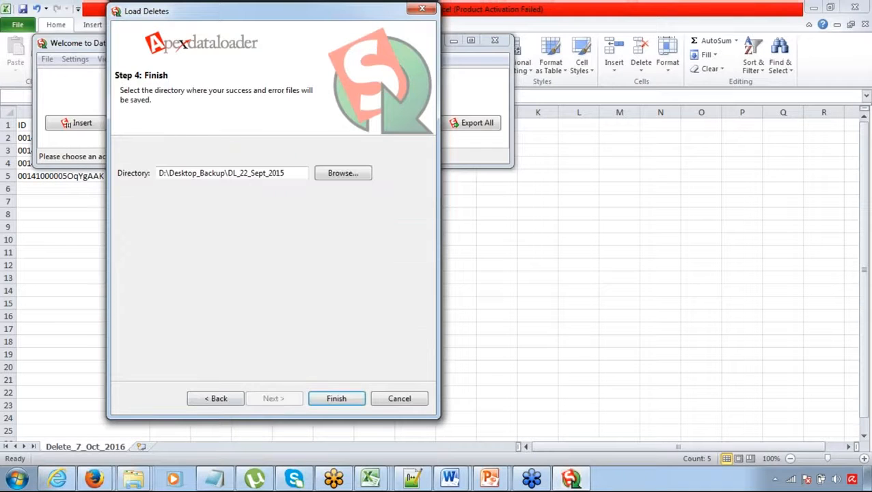
click(325, 404)
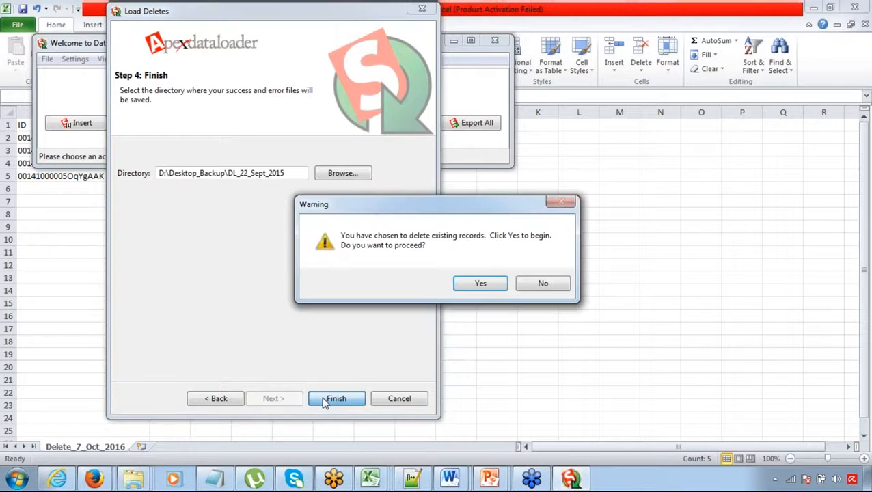
click(464, 286)
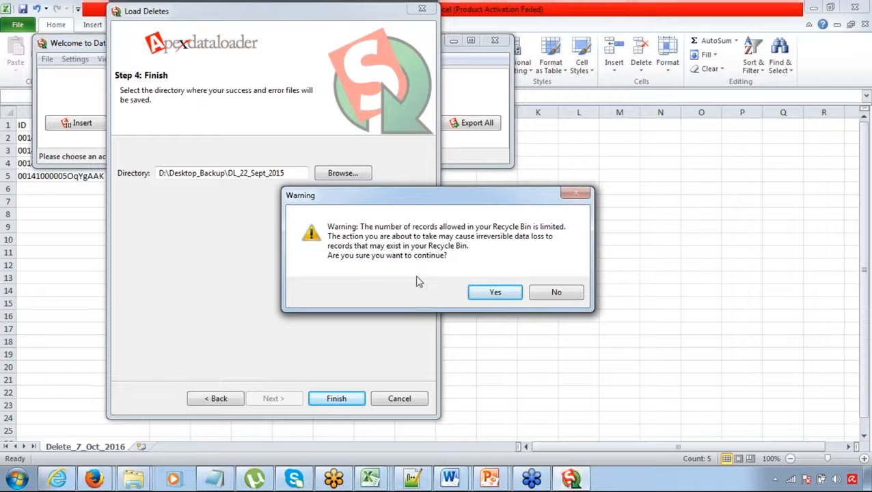
click(481, 293)
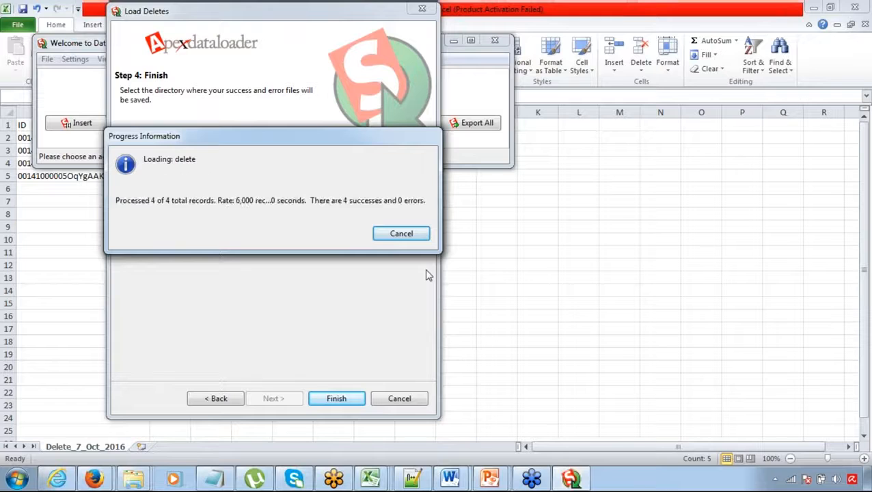
click(271, 85)
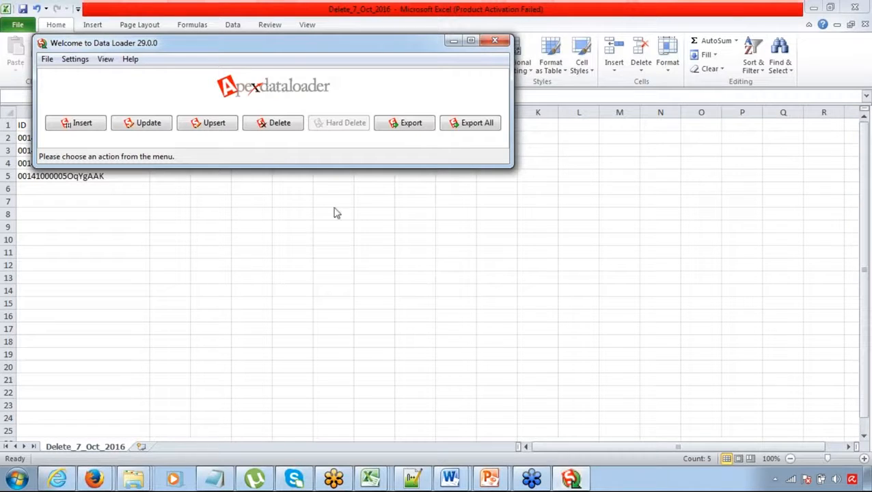
Switch to Salesforce in Firefox and examine the Recycle Bin for the deleted account records
mouse_move(103, 477)
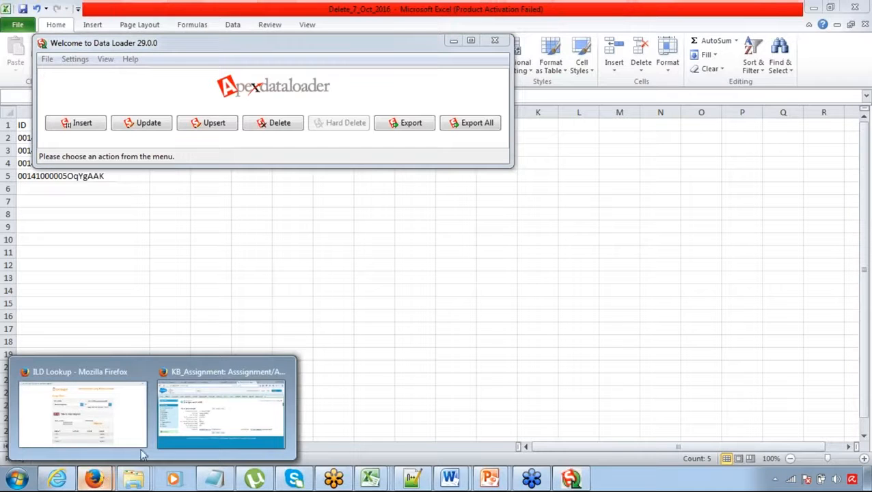
click(193, 433)
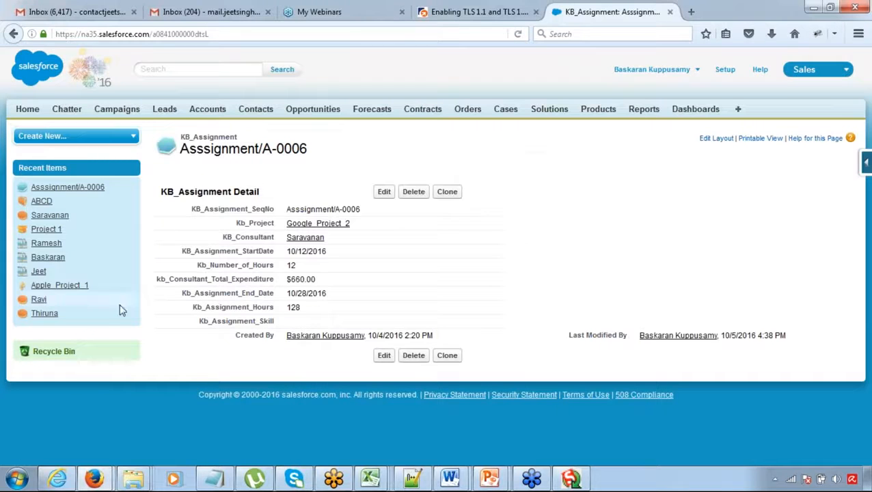
click(59, 357)
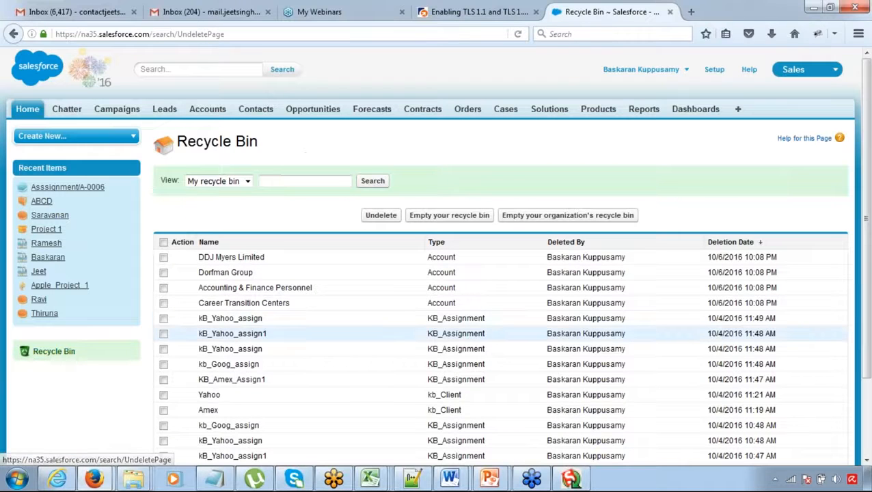
drag(867, 236, 868, 254)
scroll(868, 254, up, 1)
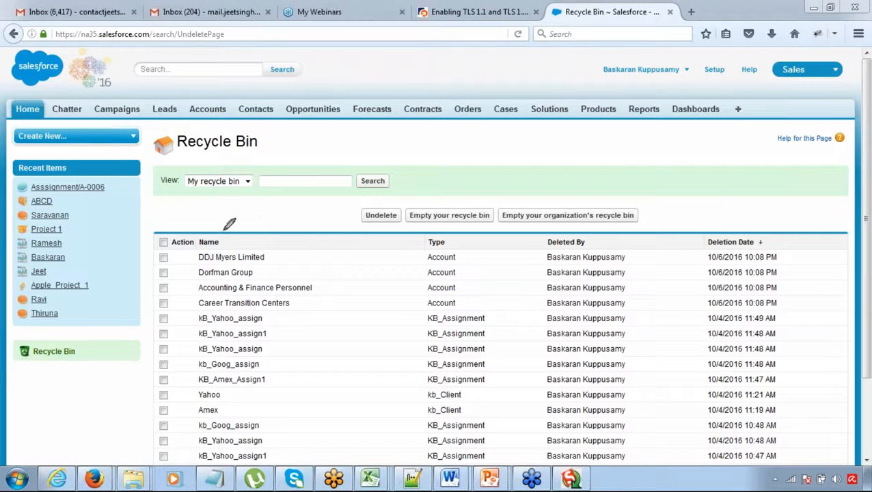
mouse_move(198, 250)
mouse_down()
mouse_move(186, 284)
mouse_move(198, 307)
mouse_up()
Undelete the DDJ Myers Limited, Dorfman Group, Accounting & Finance Personnel and Career Transition Centers accounts from the Recycle Bin
click(163, 258)
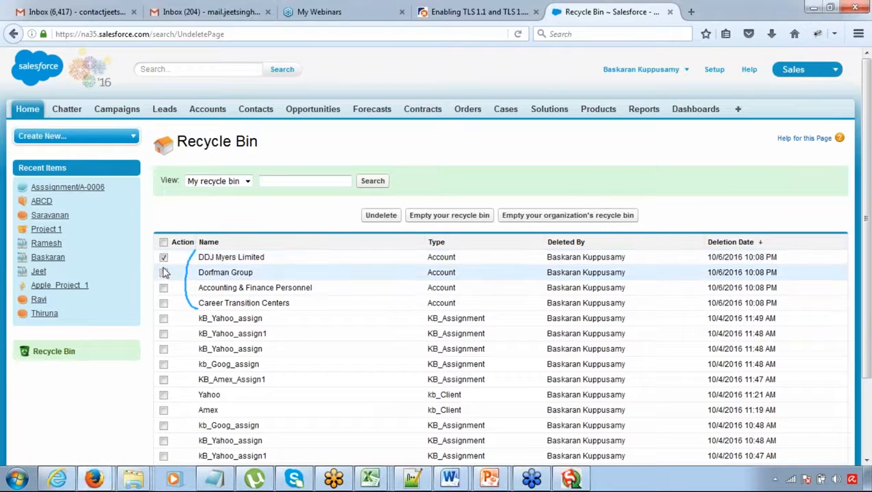
click(163, 273)
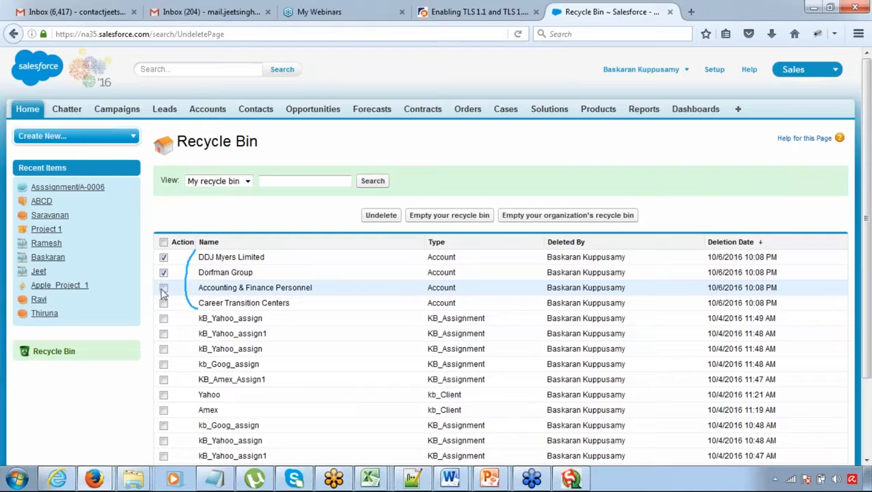
click(164, 288)
click(164, 303)
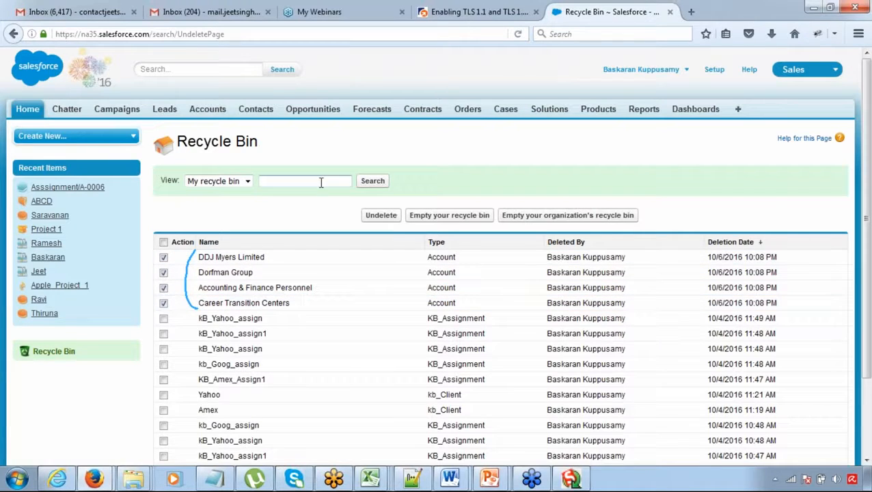
click(374, 216)
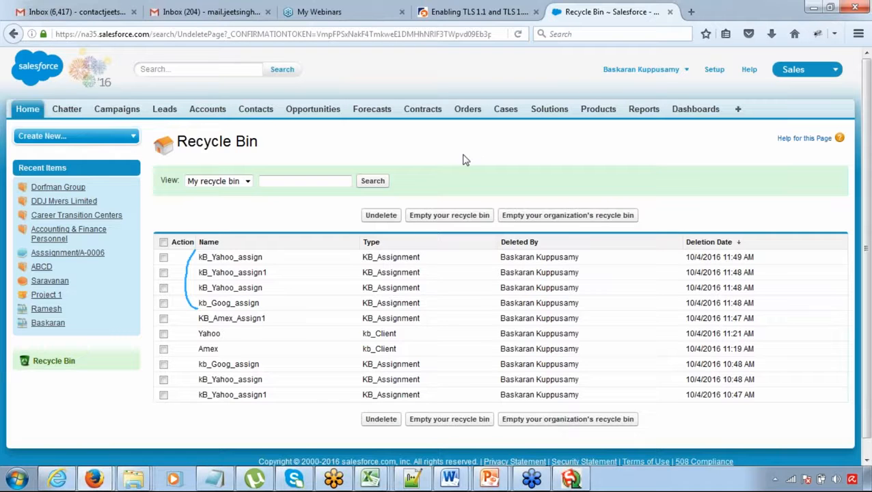
Switch to the Notepad notes, add spacing above the Update heading and add an "Export:" heading below Delete
click(216, 479)
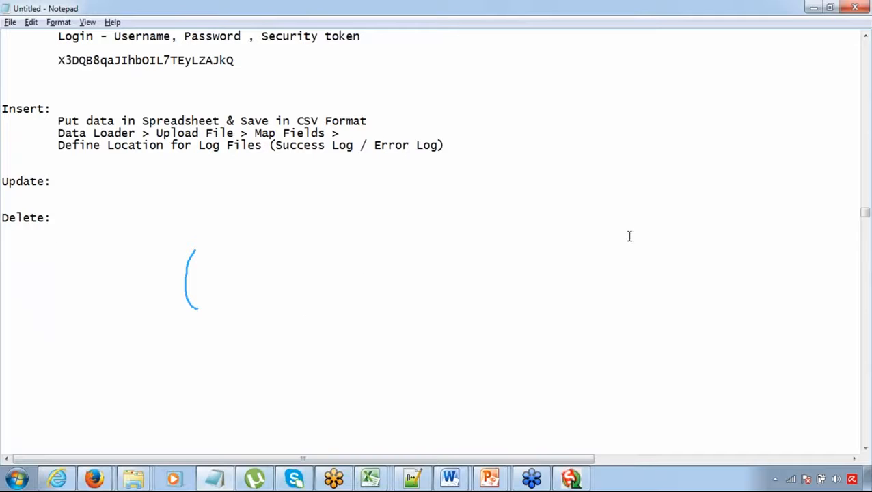
click(862, 165)
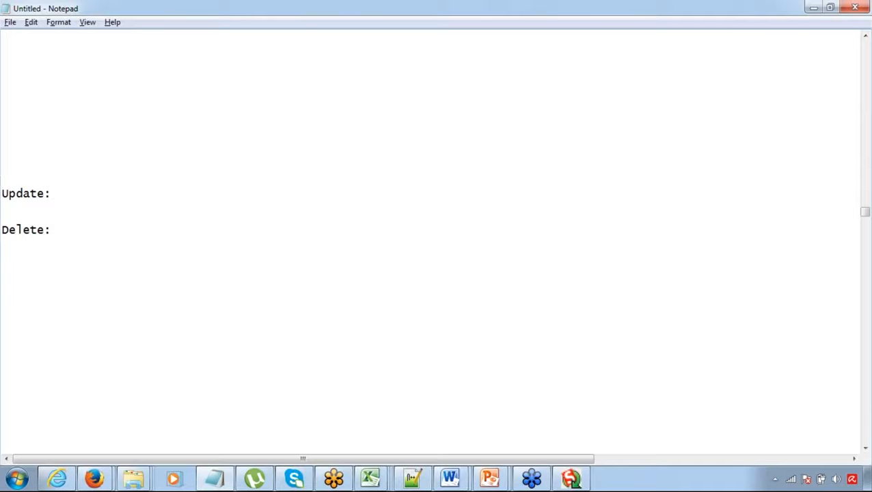
key(Return)
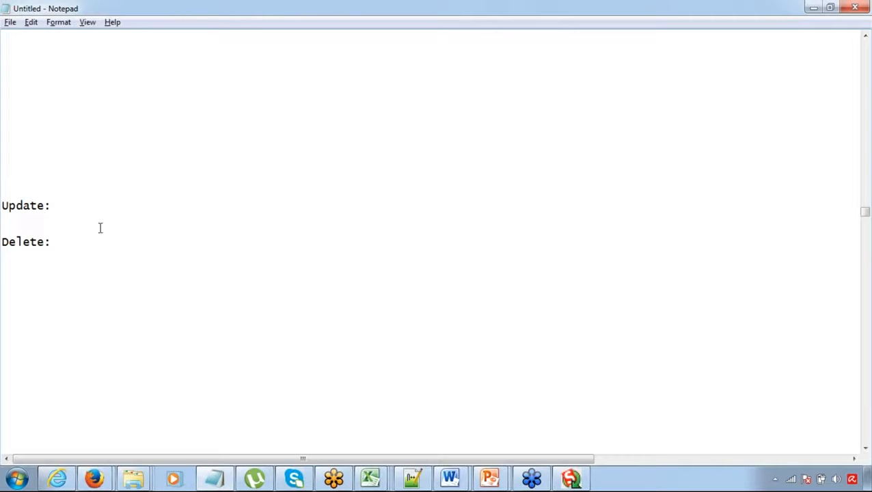
click(79, 244)
key(Return)
key(Return)
text(Export:)
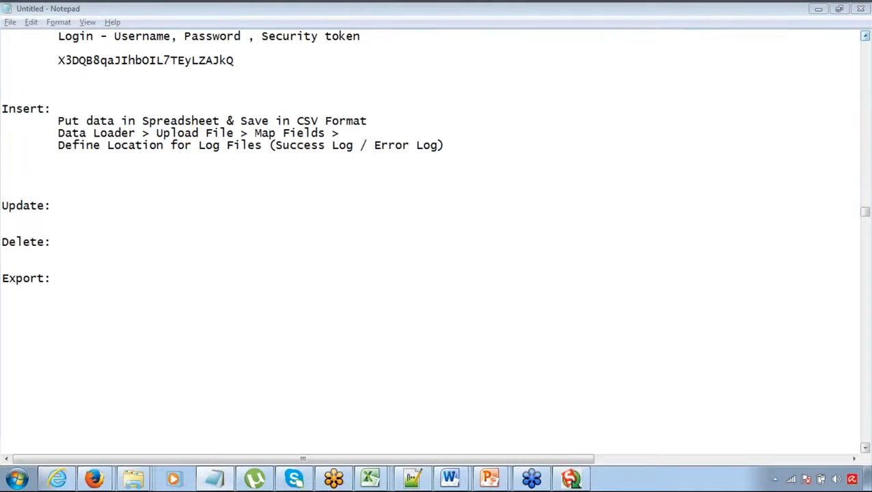
click(88, 255)
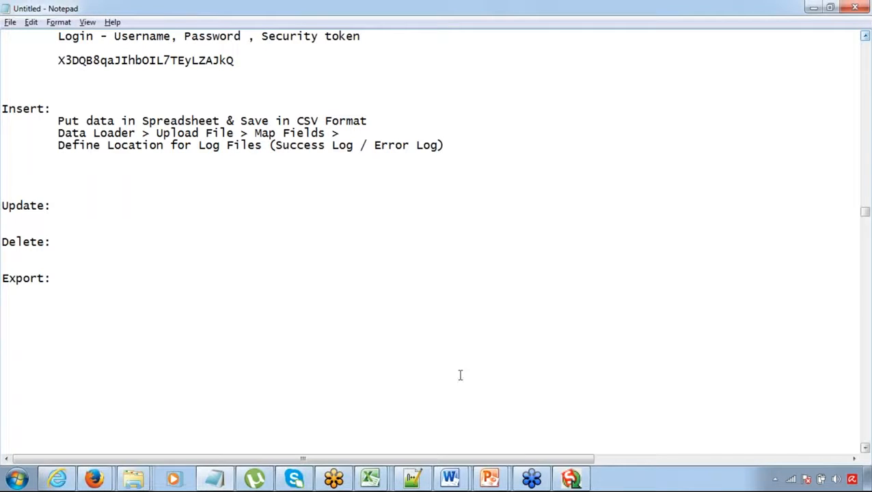
Switch to Data Loader and start an Export of the Account object to extract.csv, agreeing to replace the existing file
click(571, 479)
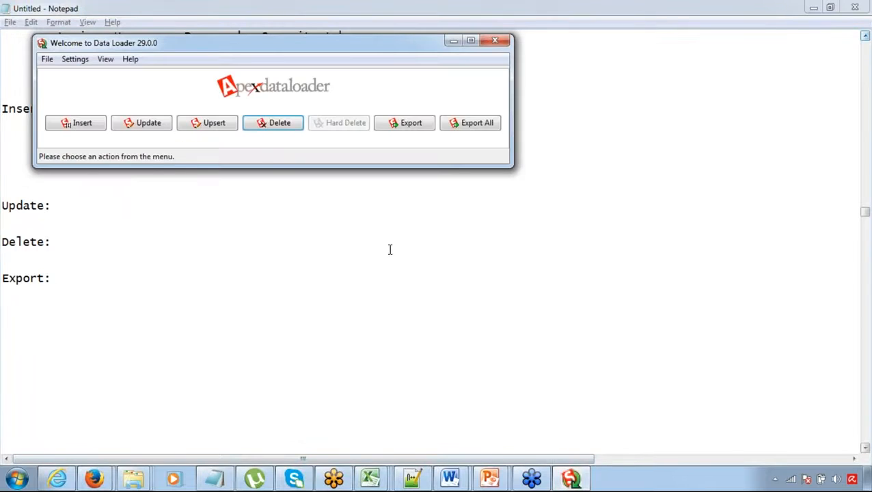
click(414, 126)
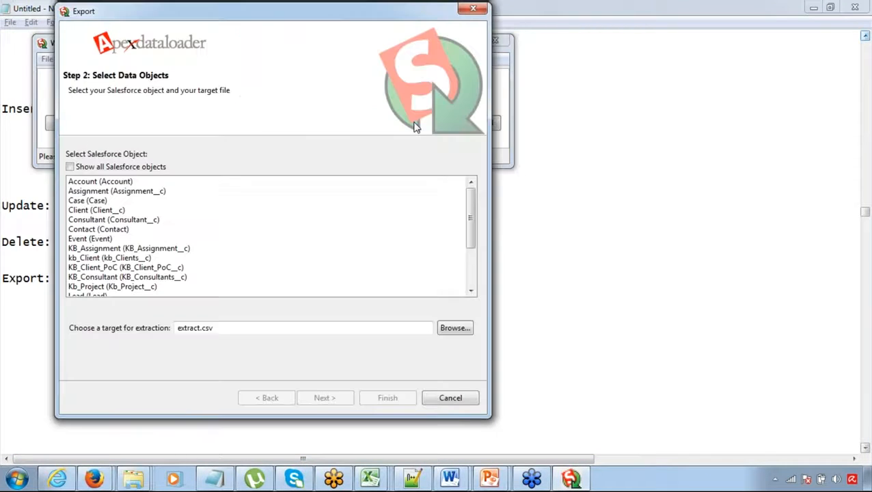
click(179, 182)
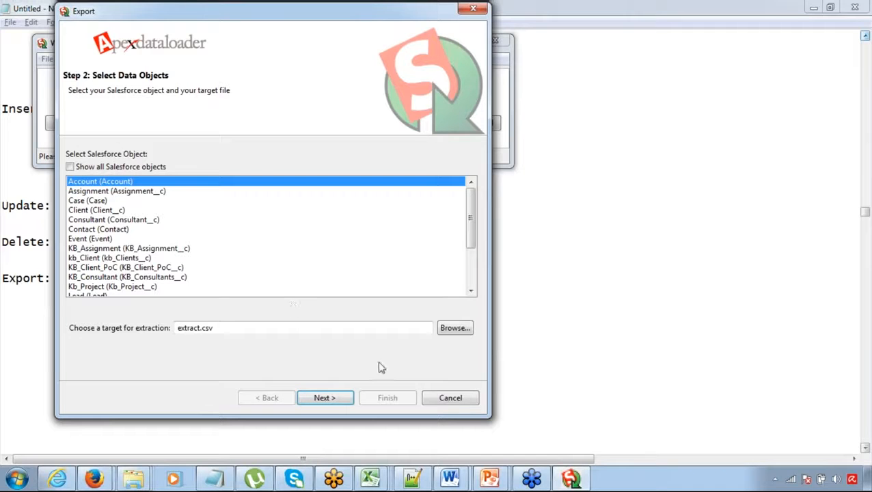
click(454, 328)
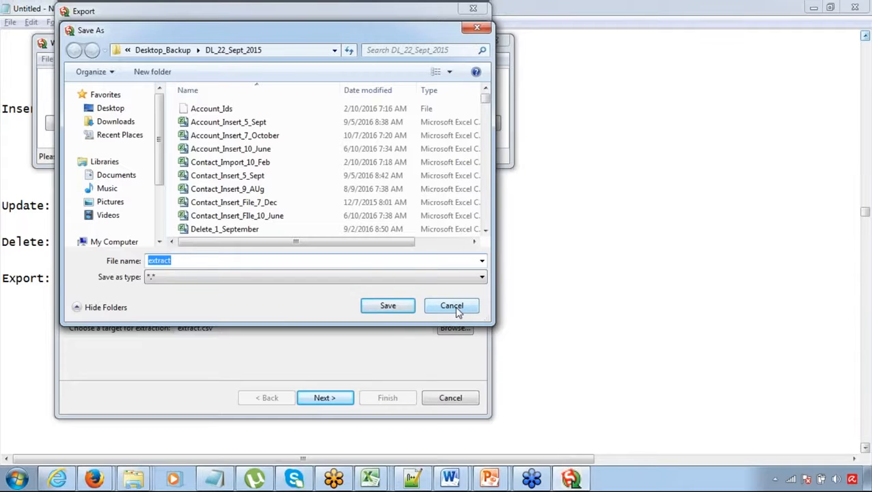
click(457, 308)
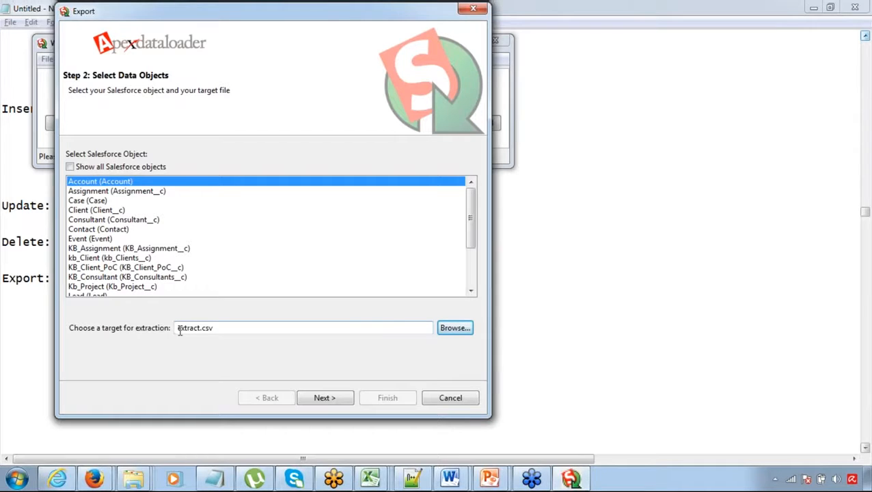
click(317, 397)
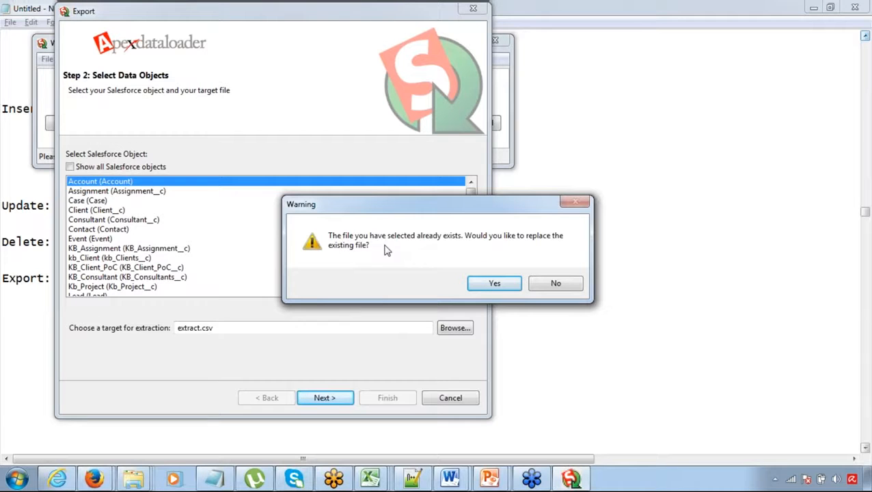
click(495, 286)
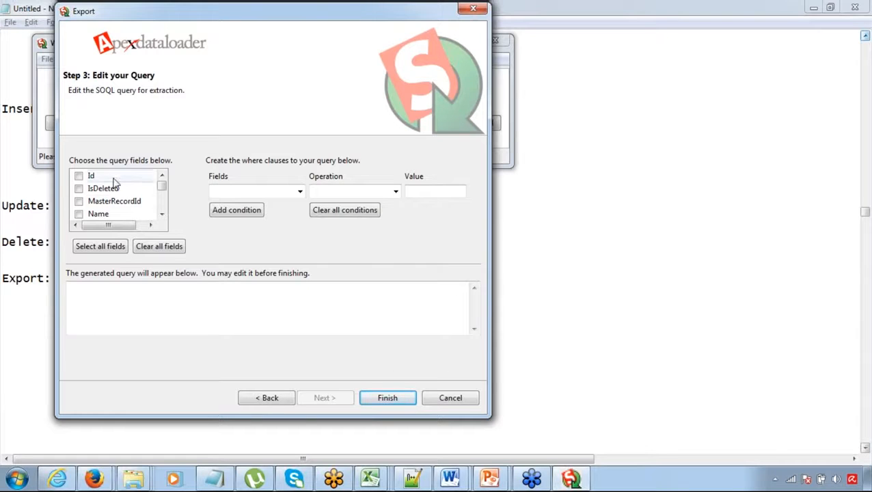
Include the Id, Name and Type fields in the Account export query
click(79, 175)
click(79, 214)
click(162, 217)
click(163, 216)
click(162, 216)
click(79, 189)
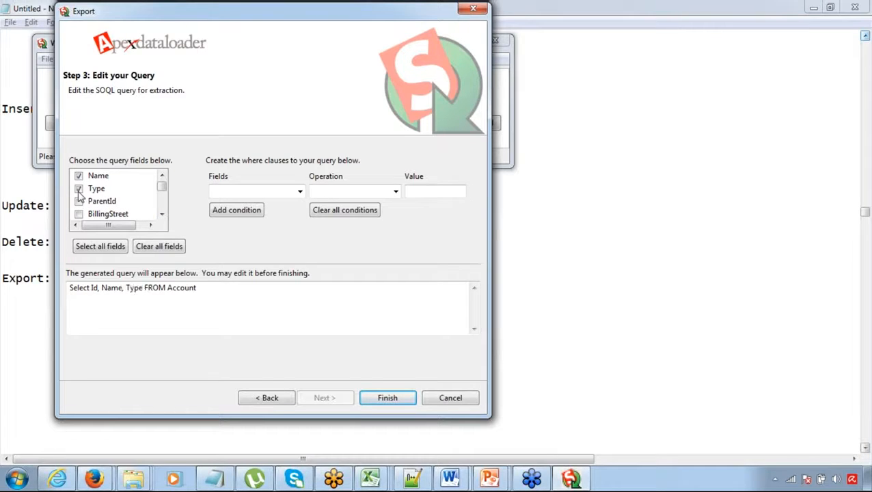
Add the BillingCity, BillingState and BillingCountry fields to the export query
click(162, 216)
click(162, 217)
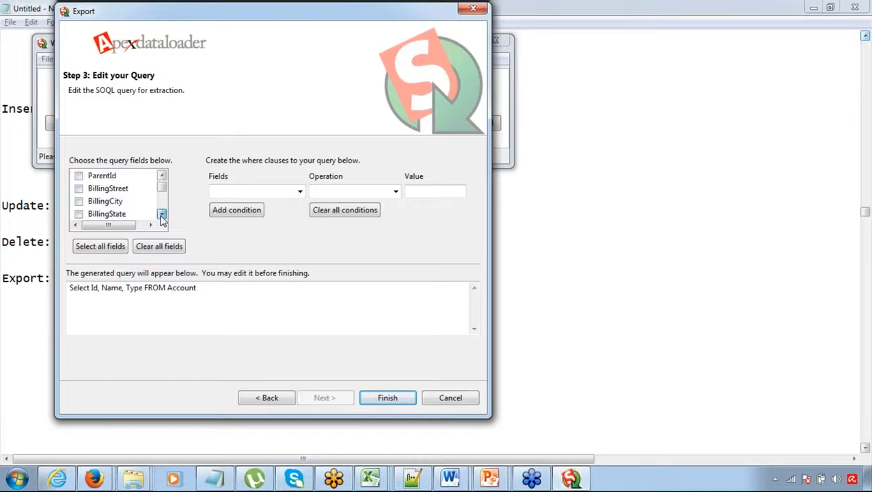
click(79, 202)
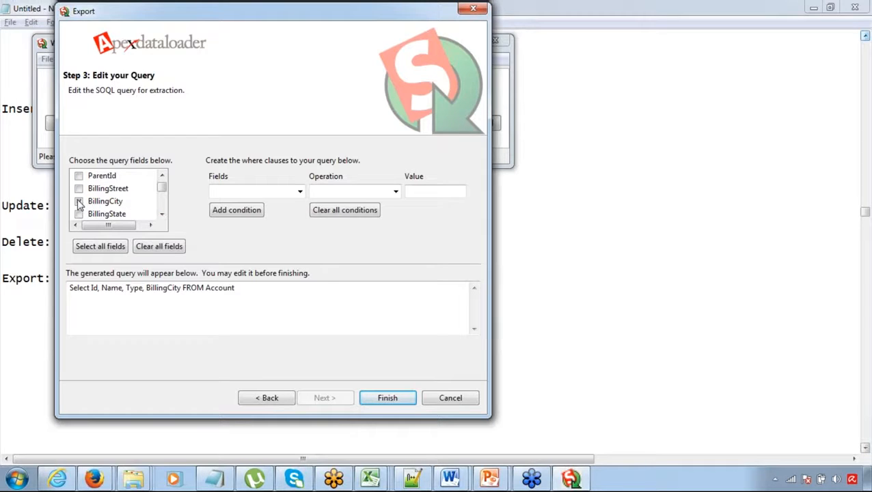
click(79, 214)
click(162, 215)
click(162, 215)
click(162, 215)
click(162, 214)
click(79, 189)
Add the Phone and Website fields to the export query
click(162, 215)
click(162, 215)
click(162, 215)
click(162, 214)
click(162, 215)
click(162, 214)
click(162, 215)
click(162, 215)
click(162, 215)
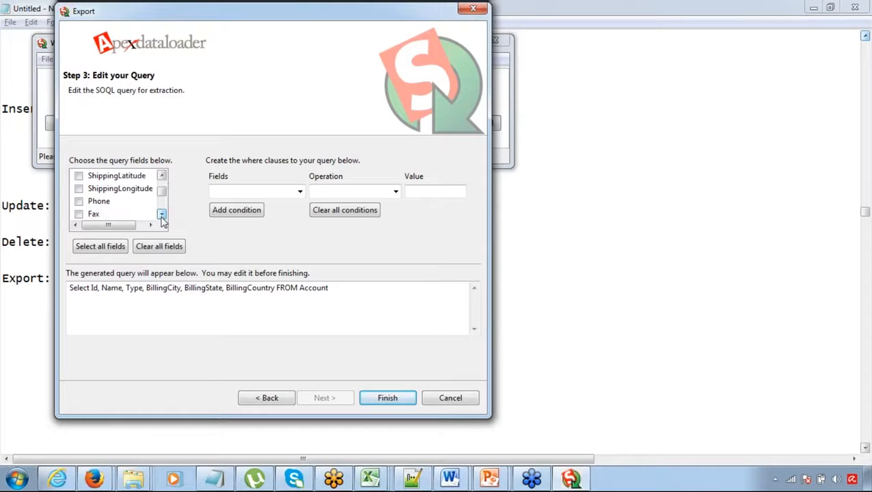
click(79, 202)
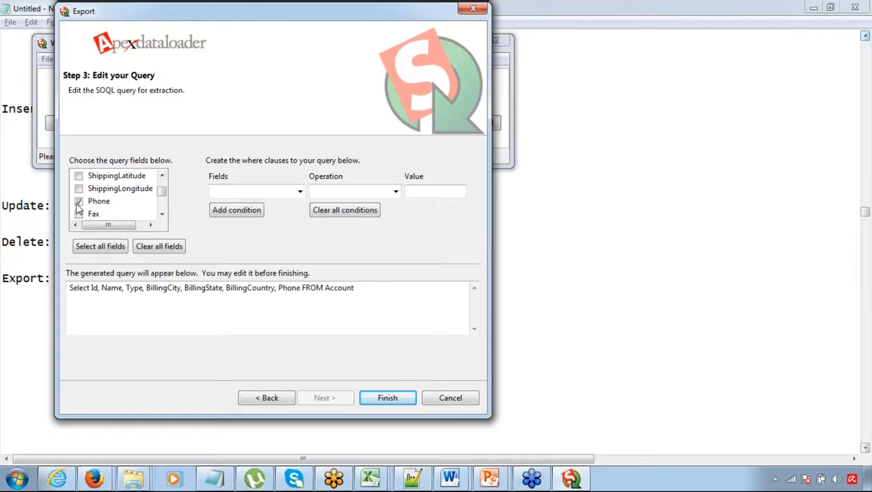
click(162, 215)
click(162, 215)
click(162, 215)
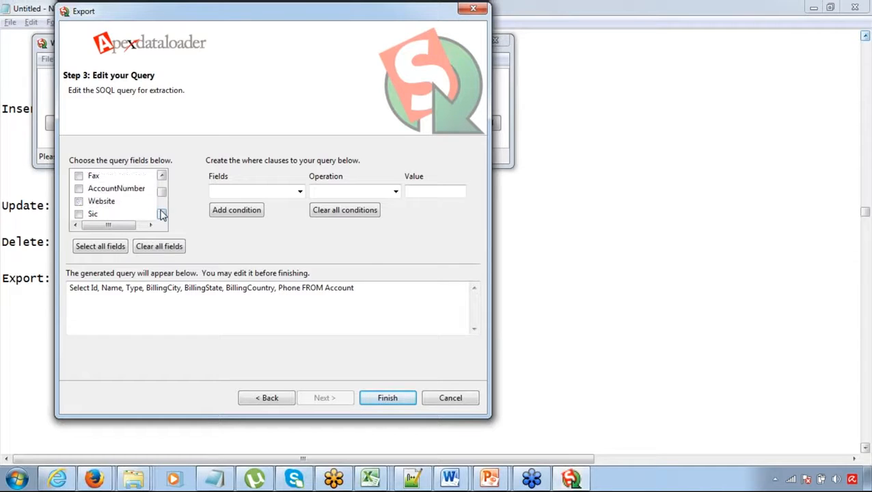
click(79, 201)
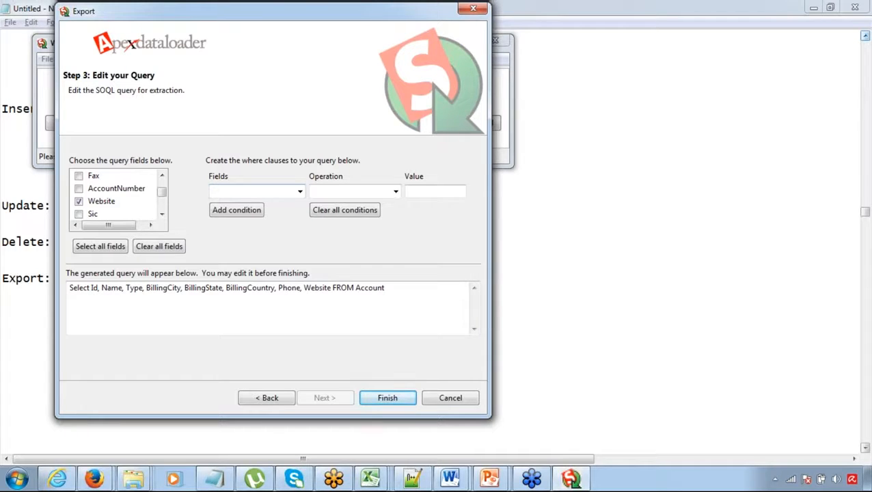
Fill in a where clause with the field Industry, the operation equals and the value Agriculture
click(299, 192)
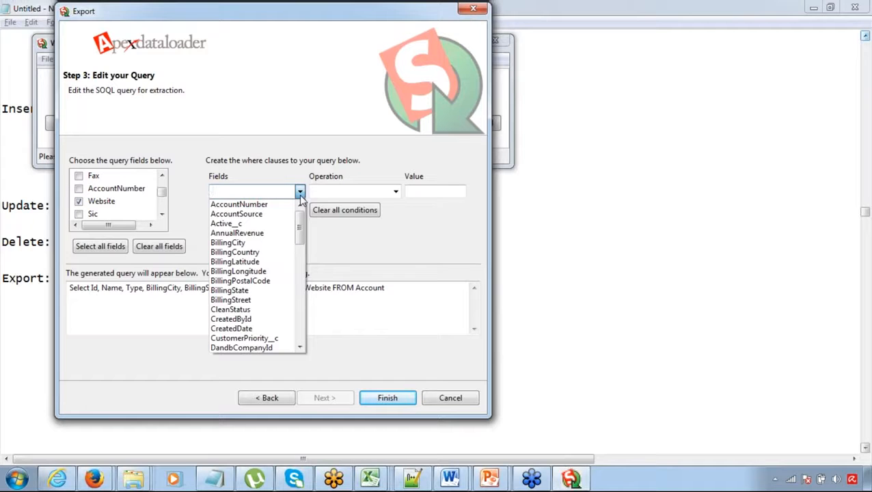
drag(299, 243, 298, 254)
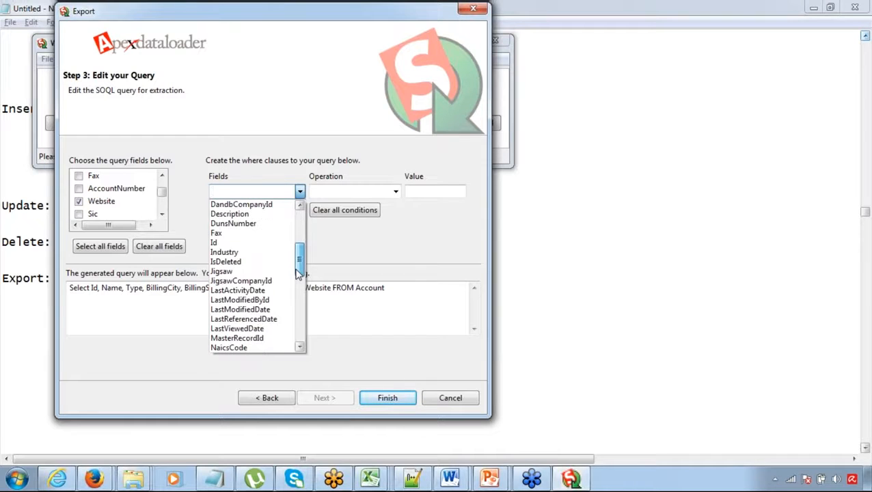
click(253, 254)
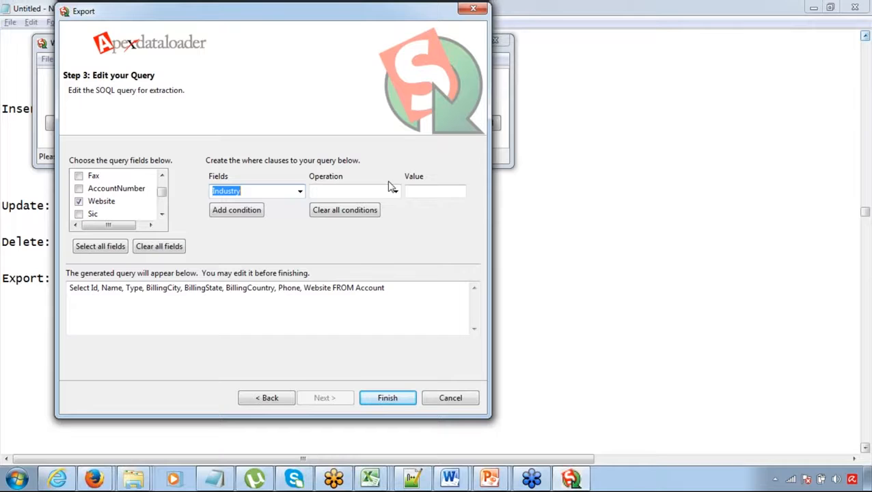
click(396, 192)
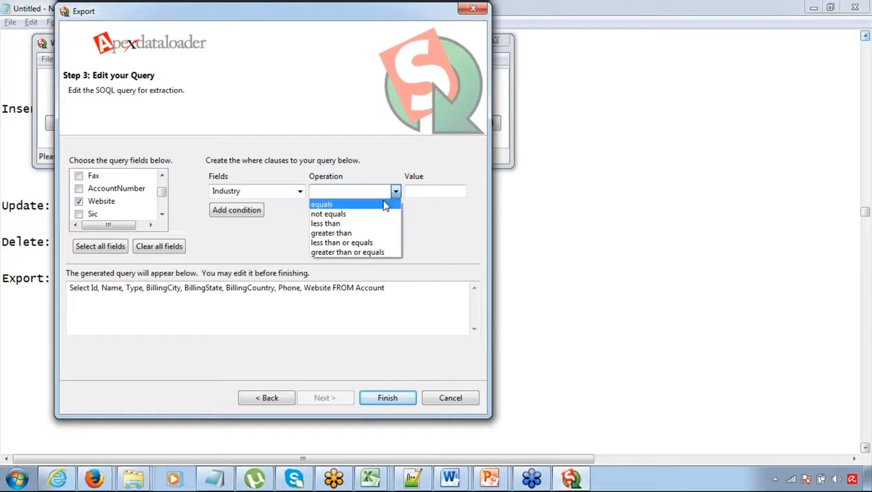
click(388, 205)
click(430, 194)
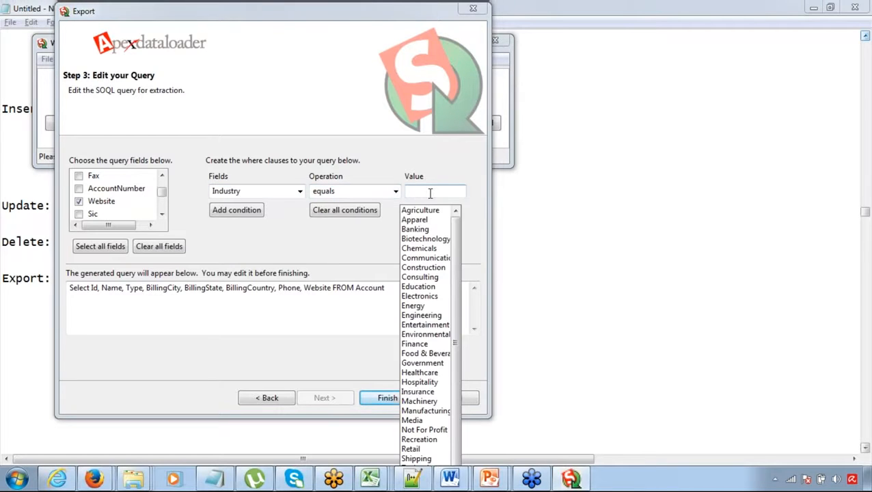
click(420, 211)
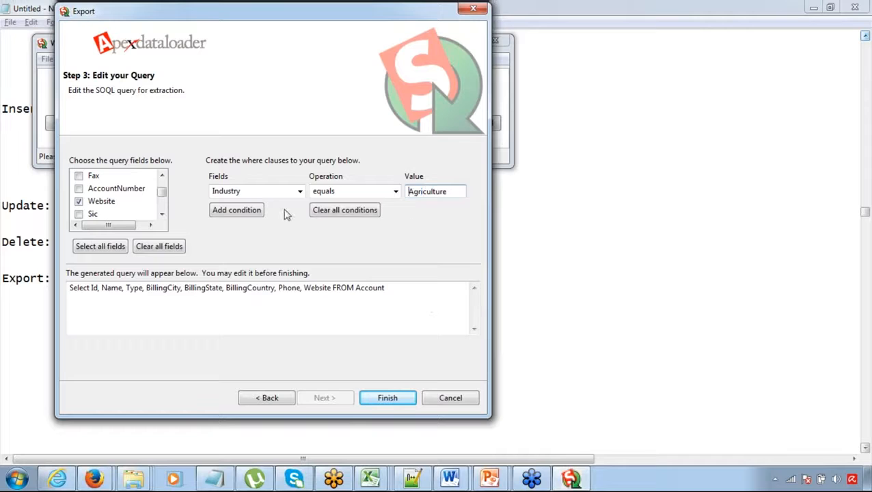
Change the where clause to the field BillingCountry, the operation equals and the value Canada
click(301, 194)
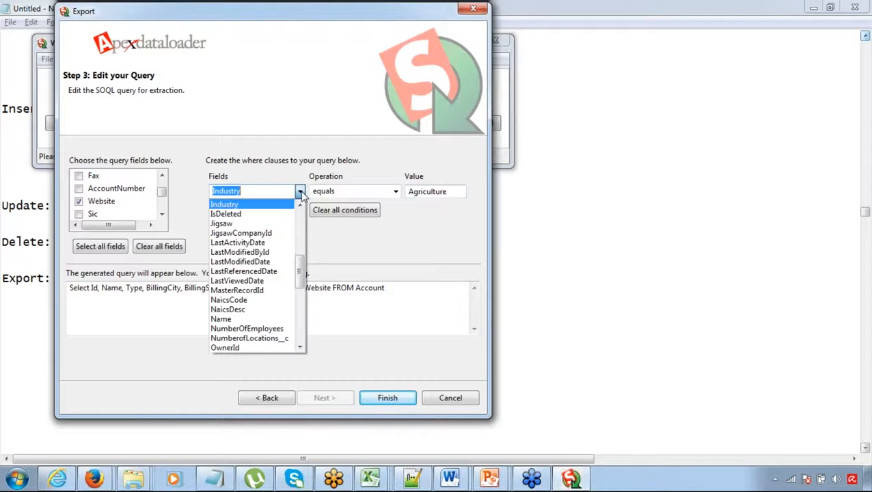
scroll(302, 273, up, 1)
scroll(301, 247, up, 6)
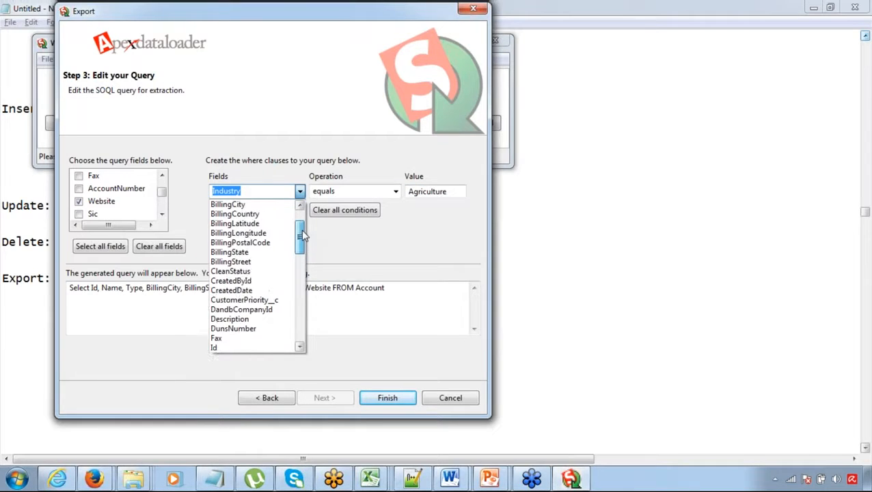
click(253, 234)
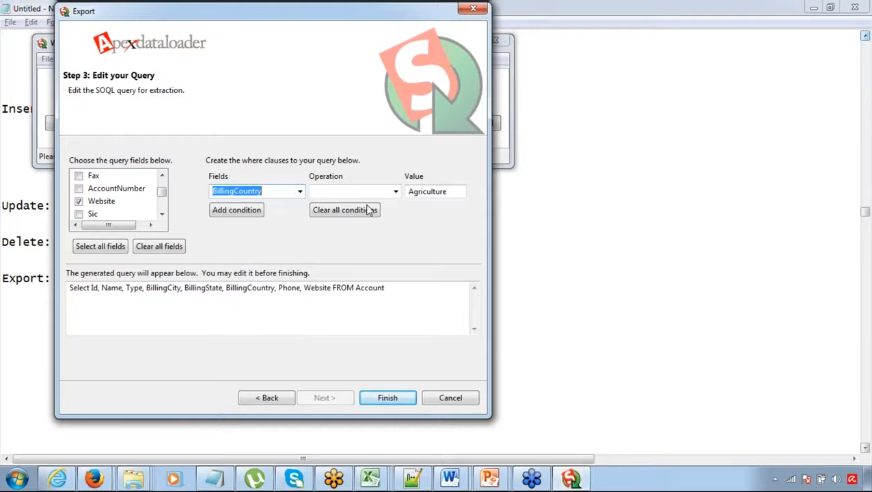
click(395, 193)
key(Down)
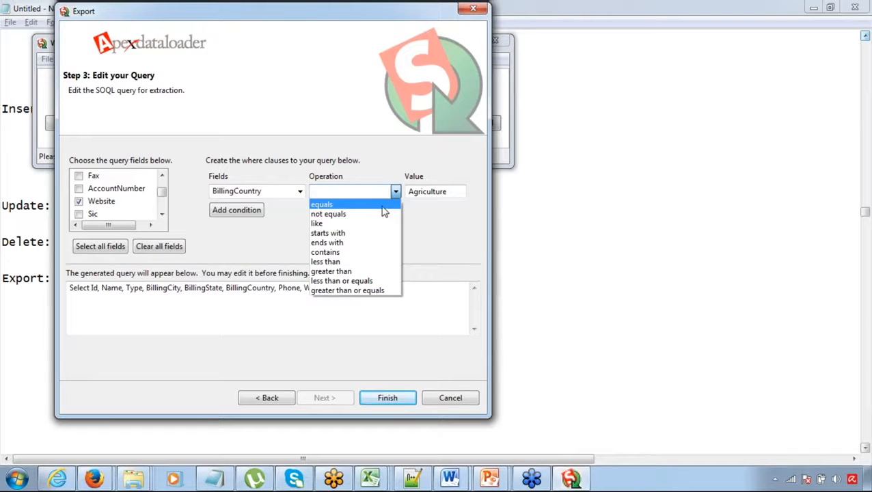
key(Return)
click(456, 192)
double_click(456, 192)
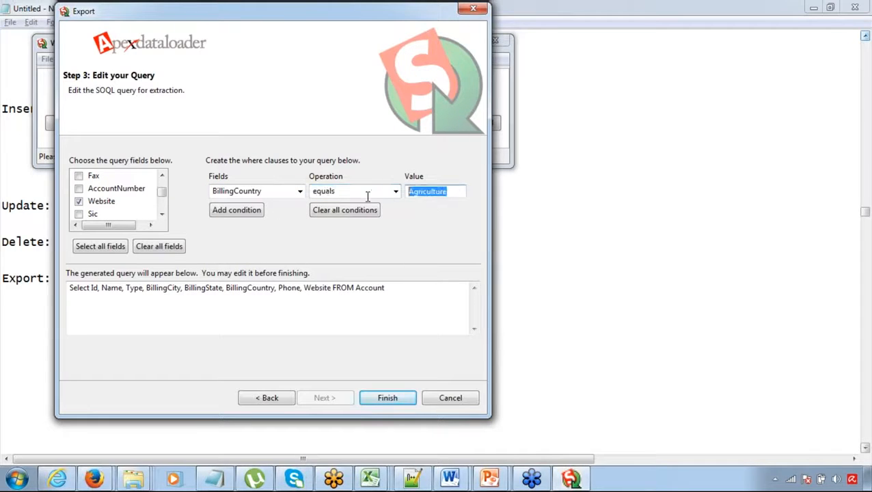
text(Canada)
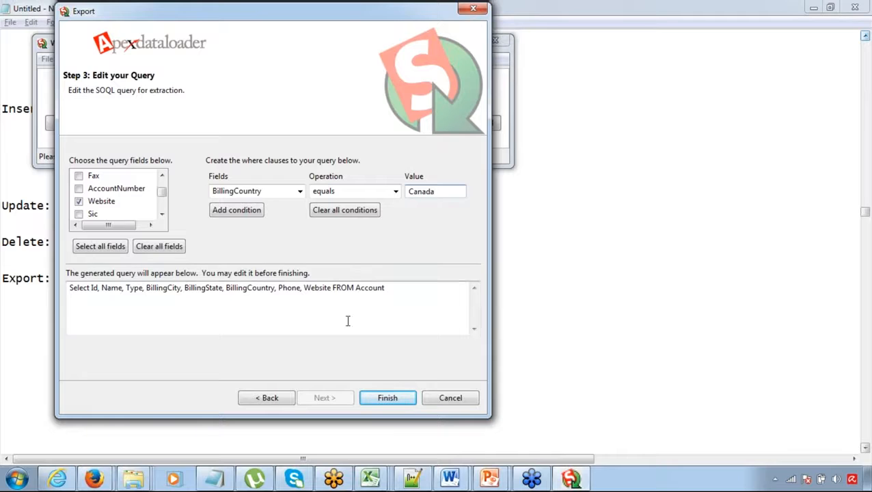
Run the account export to extract.csv, confirm it and dismiss the completion message
click(387, 399)
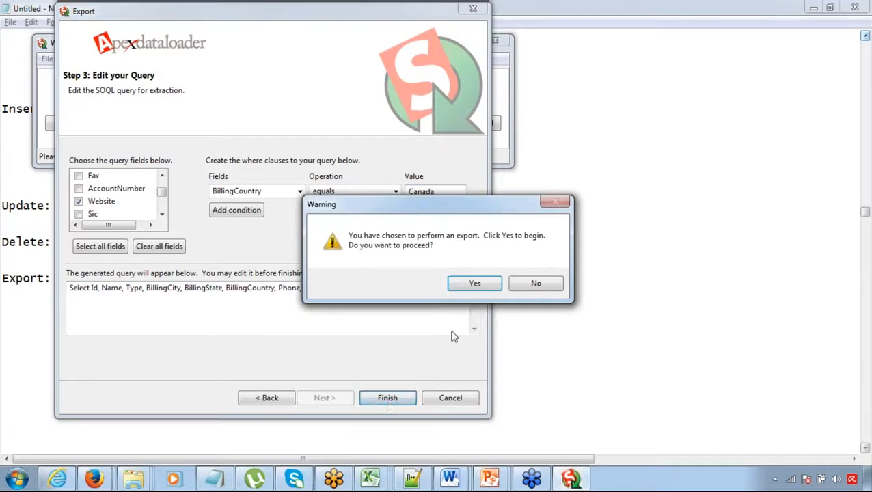
click(473, 287)
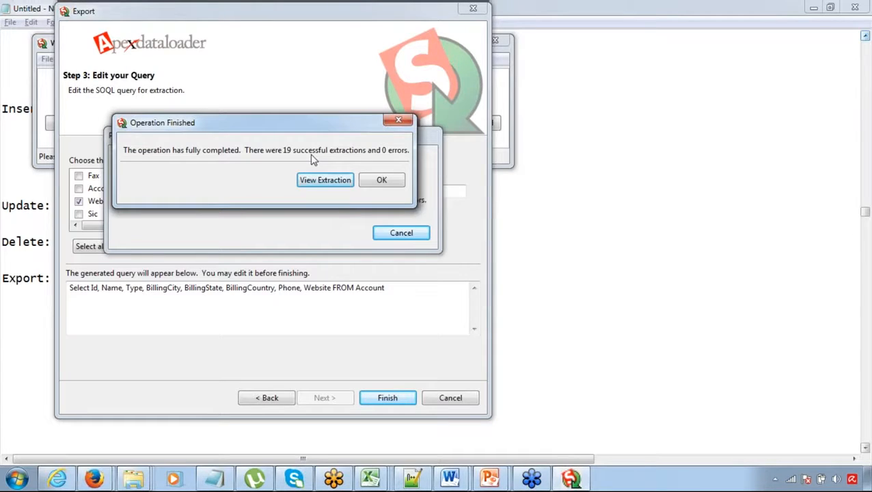
click(382, 180)
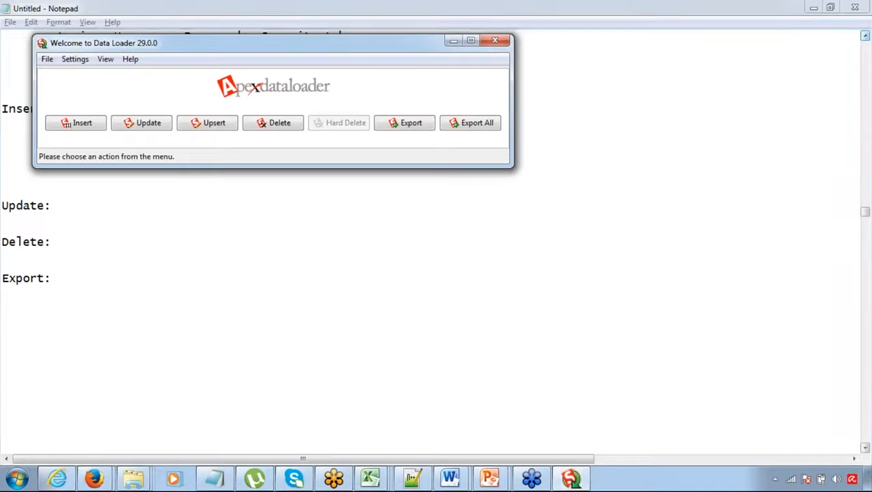
Switch to Excel and look for the exported extract file in the DL_22_Sept_2015 folder without opening it
click(863, 105)
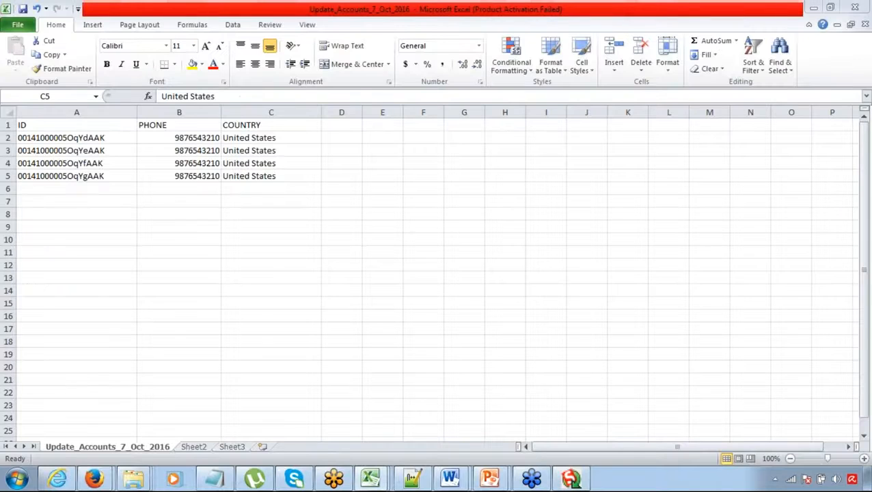
click(23, 25)
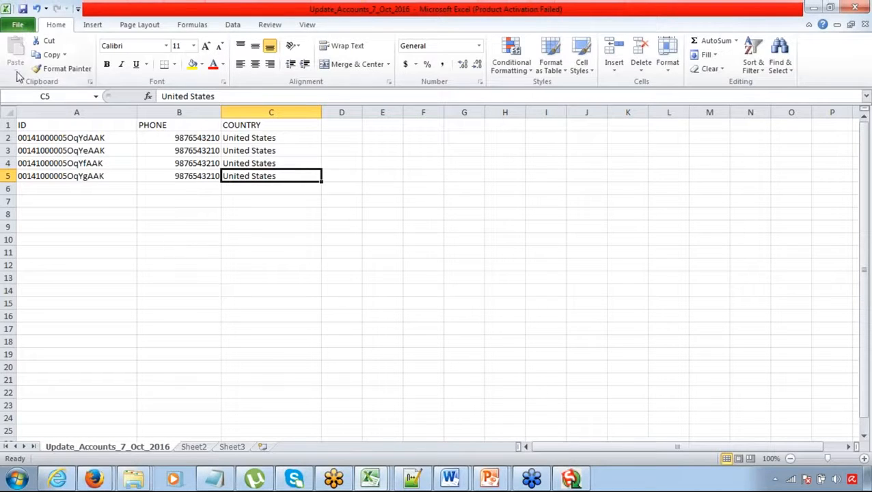
click(15, 26)
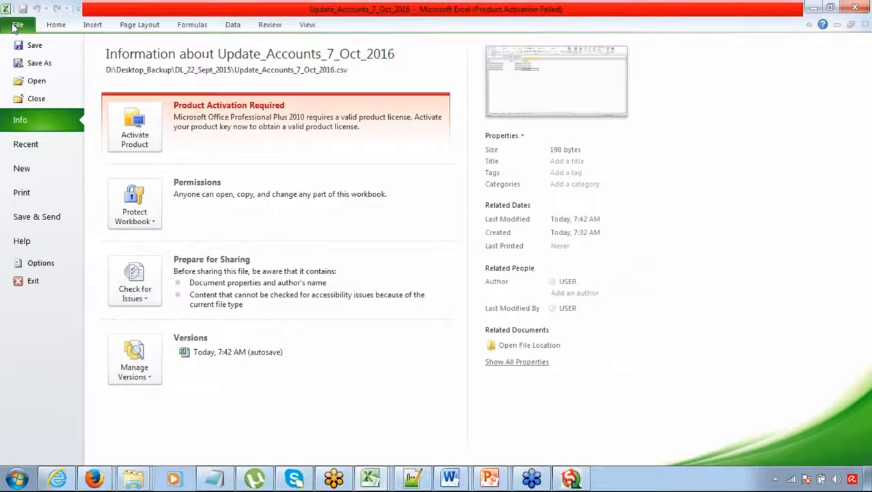
click(36, 82)
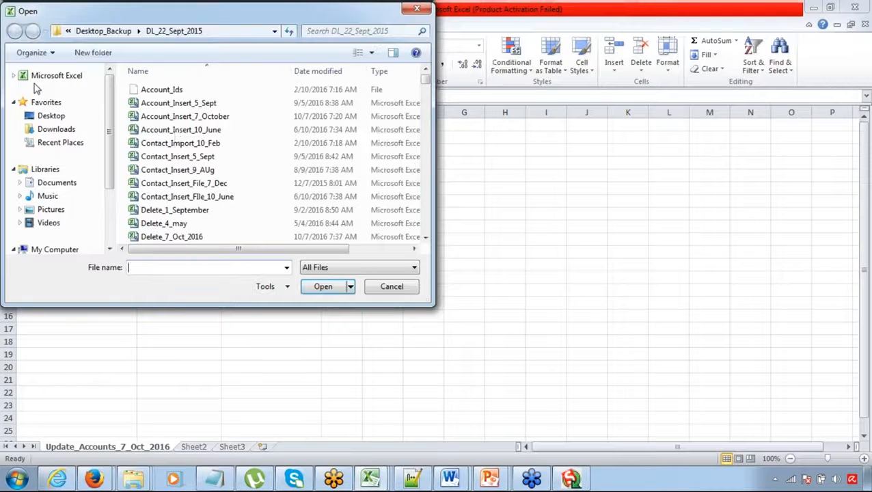
click(198, 143)
key(e)
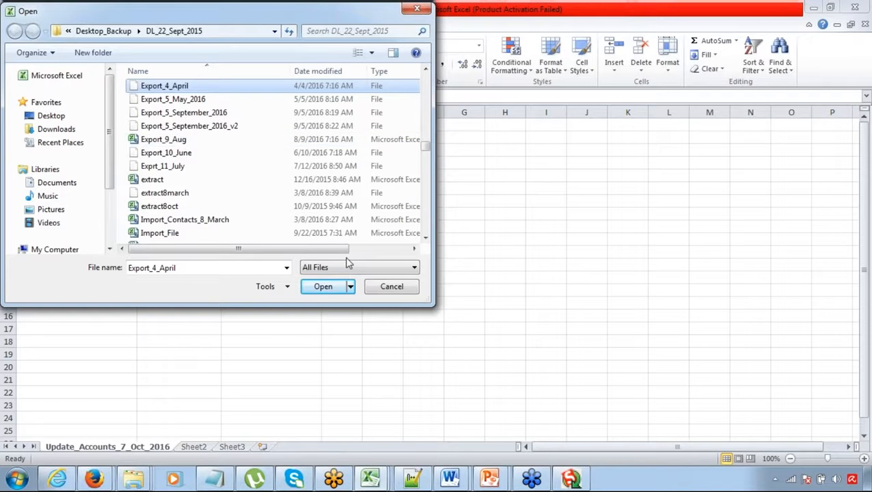
click(219, 183)
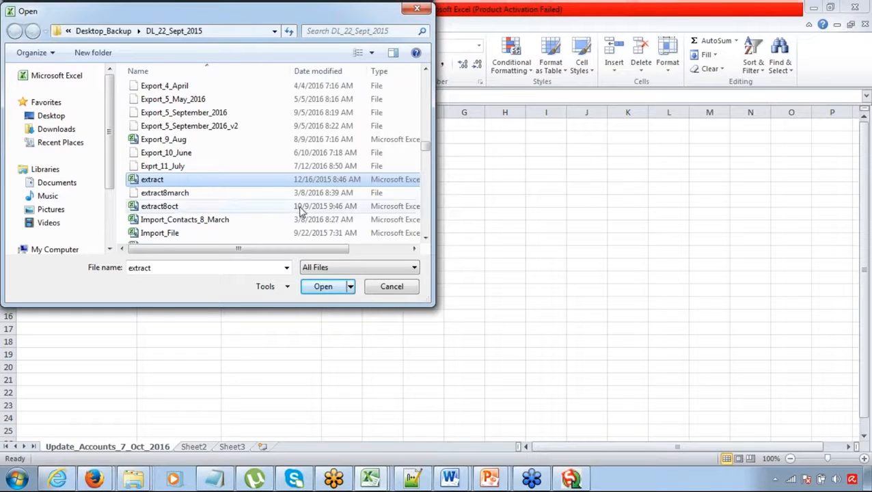
drag(426, 148, 426, 154)
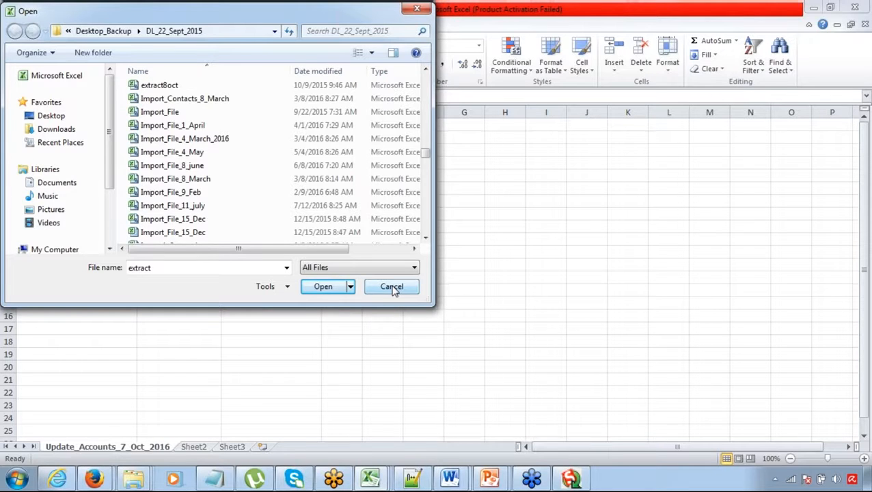
Switch to Data Loader and start an Account export with extract123 in the DL_22_Sept_2015 folder as the extraction target
click(860, 108)
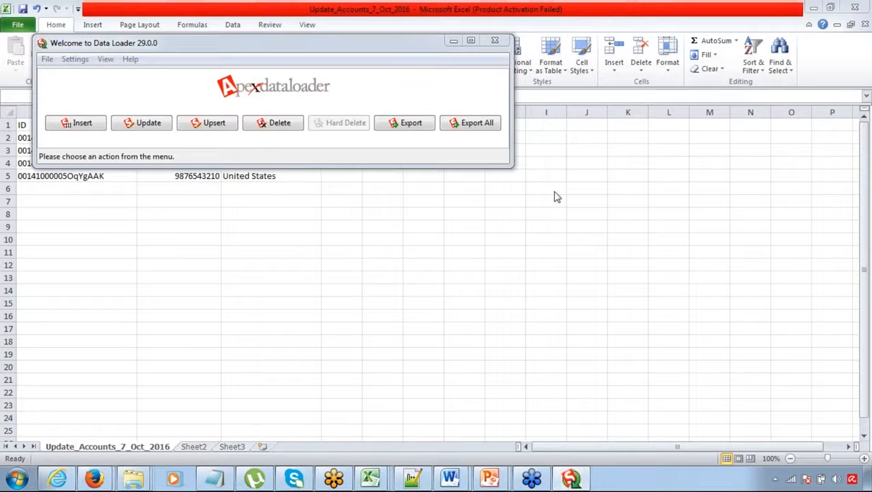
click(394, 132)
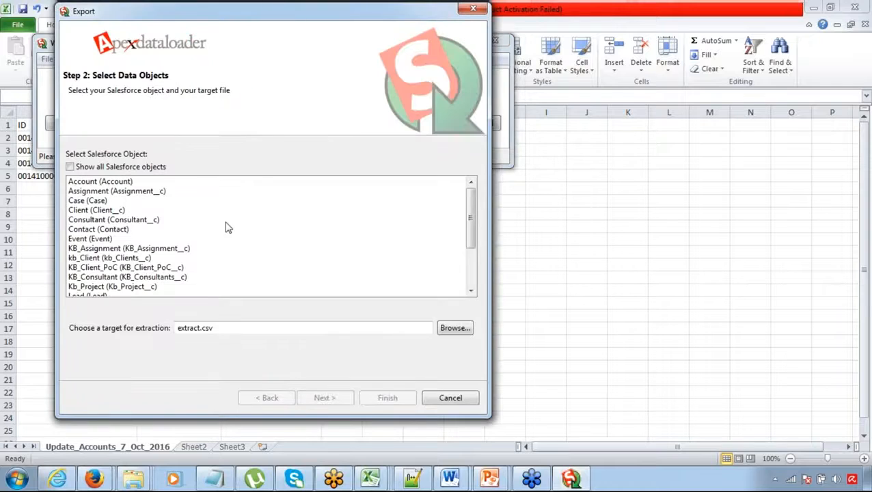
click(160, 182)
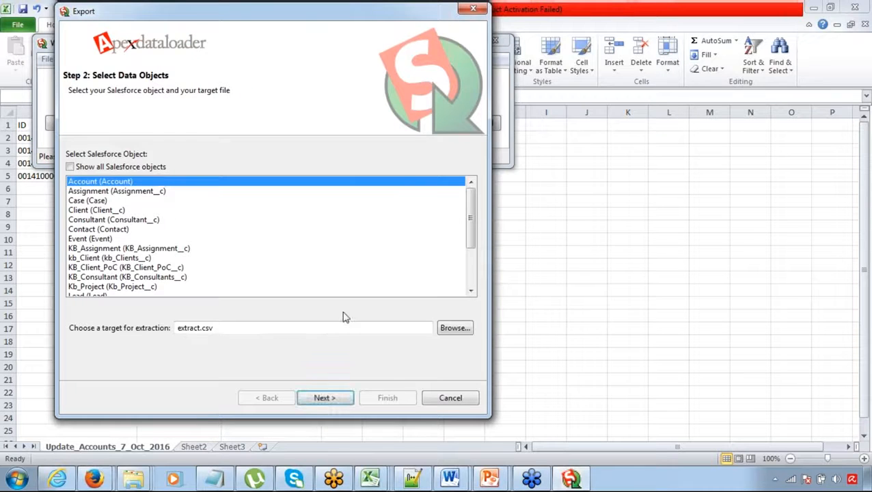
click(457, 329)
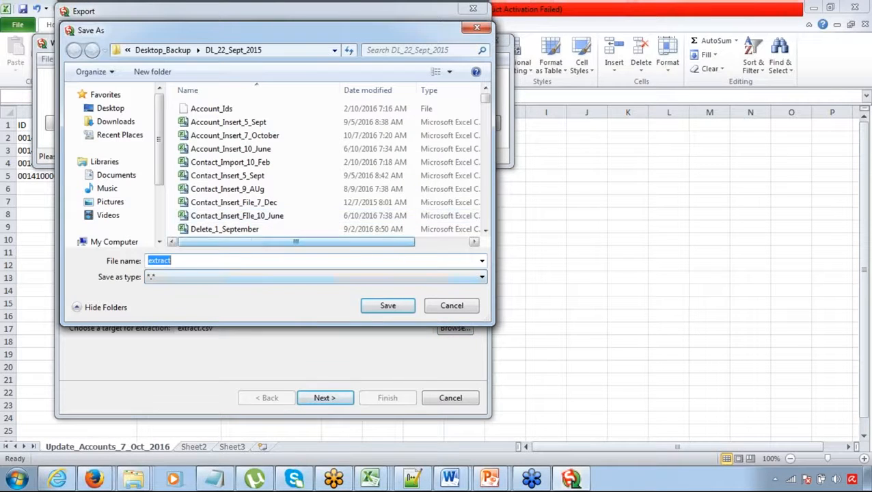
click(241, 264)
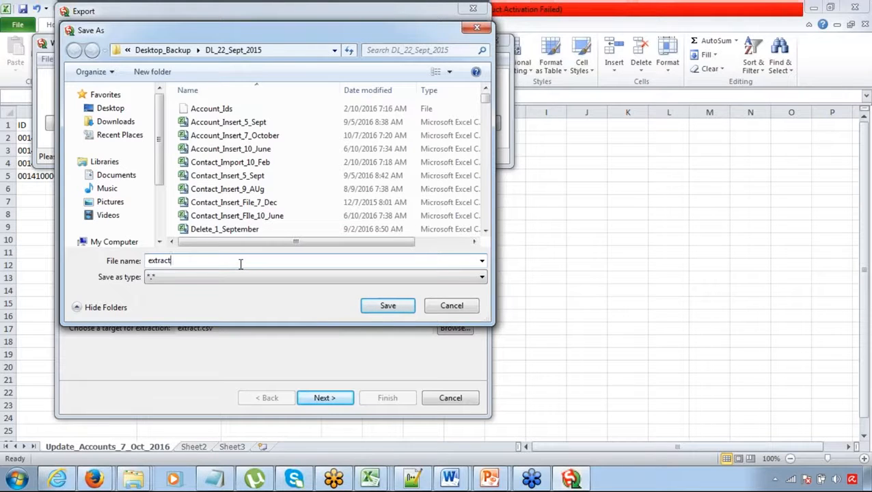
text(123)
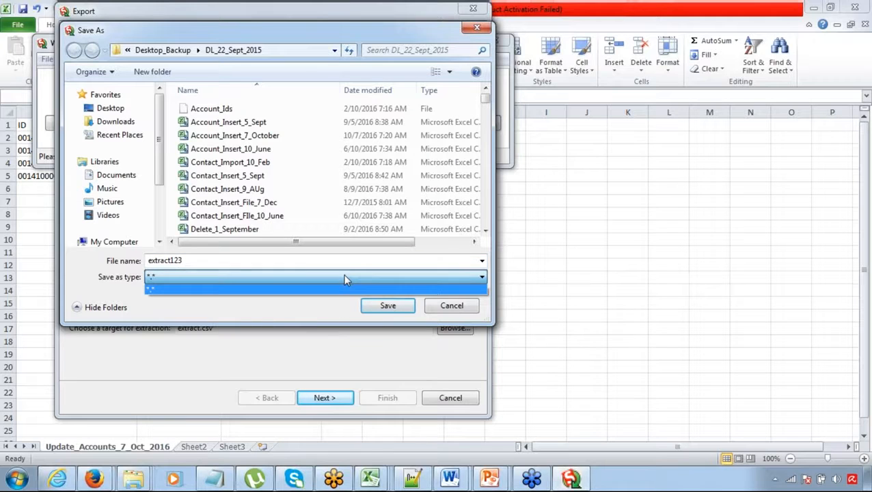
click(387, 307)
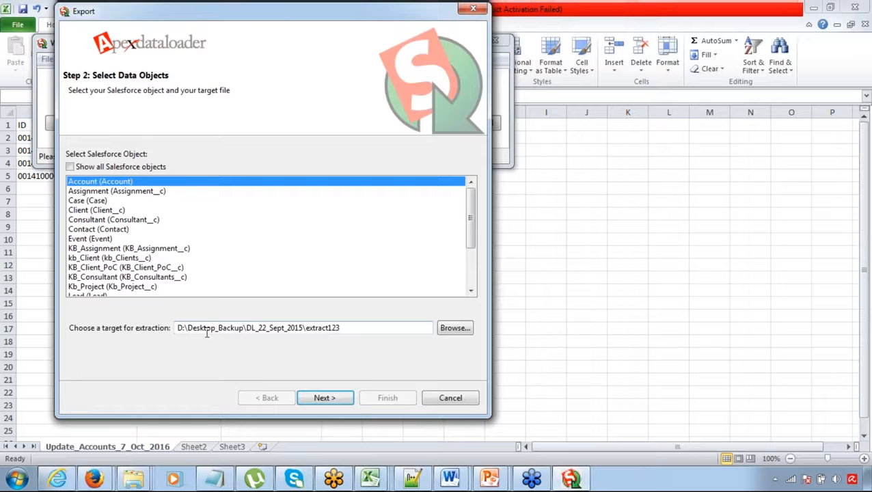
click(323, 398)
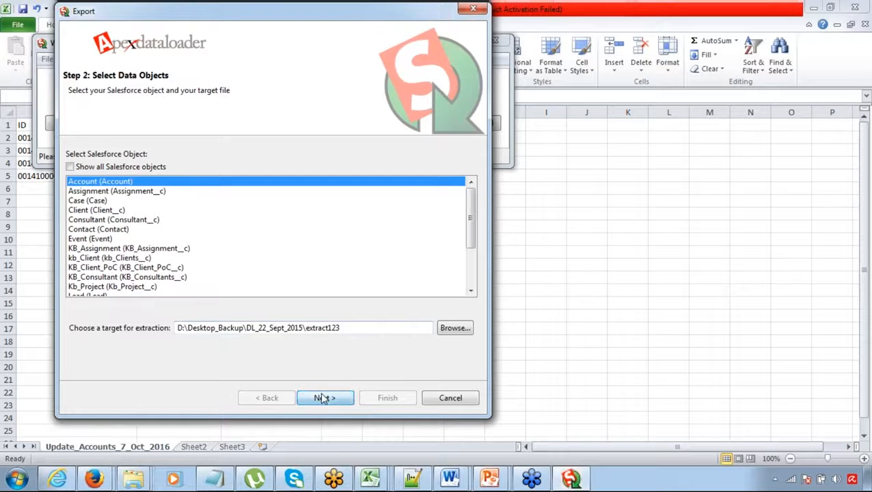
Include the Id, Name and Type fields in the export query
click(78, 176)
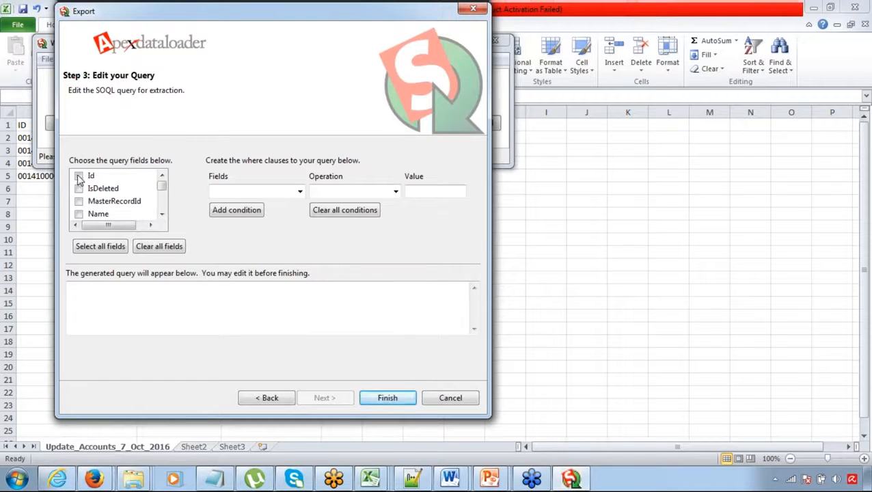
click(78, 214)
click(162, 214)
click(162, 214)
click(78, 201)
Add the BillingCity and BillingCountry fields to the export query
click(163, 214)
click(162, 214)
click(162, 214)
click(162, 214)
click(79, 188)
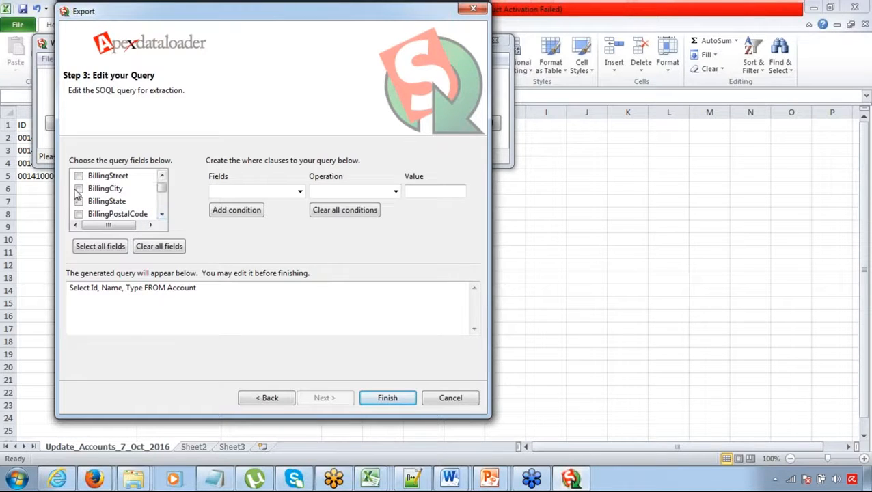
click(162, 214)
click(162, 214)
click(162, 214)
click(79, 188)
Add the Phone, Website and Industry fields to the export query
click(162, 214)
click(162, 214)
click(162, 214)
click(162, 214)
click(162, 214)
click(163, 214)
click(162, 214)
click(162, 214)
click(162, 214)
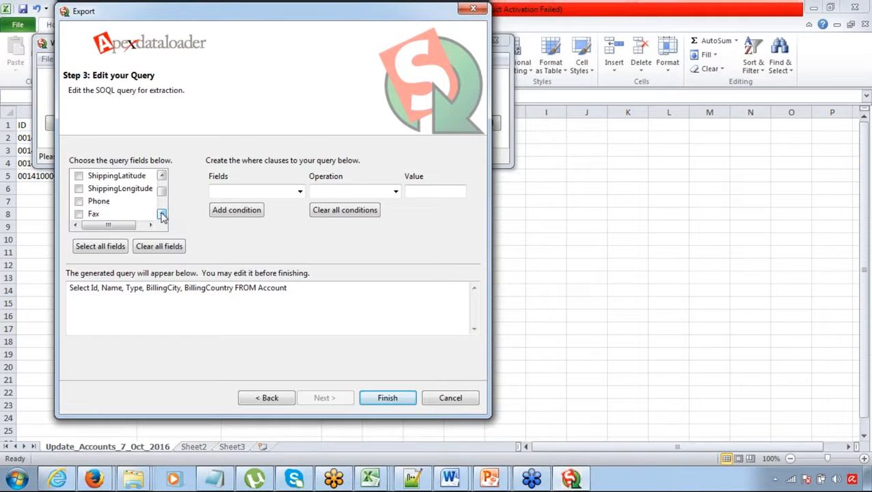
click(78, 201)
click(162, 214)
click(162, 214)
click(162, 214)
click(162, 214)
click(79, 188)
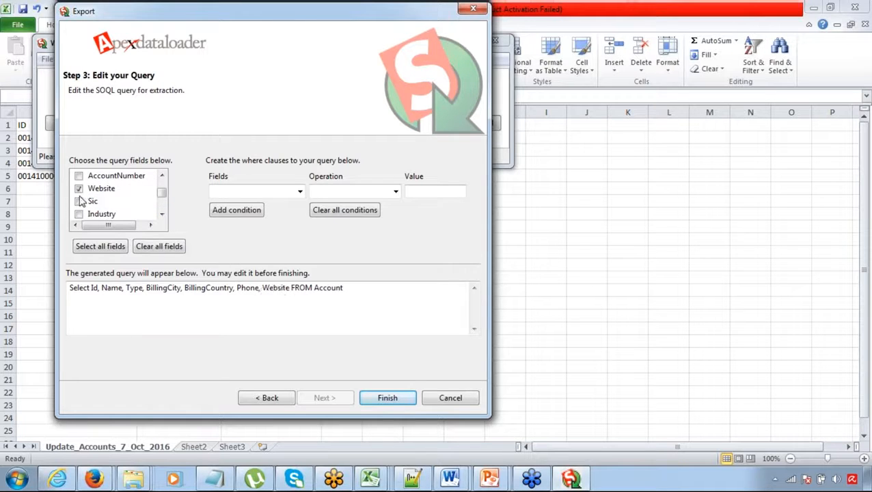
click(79, 214)
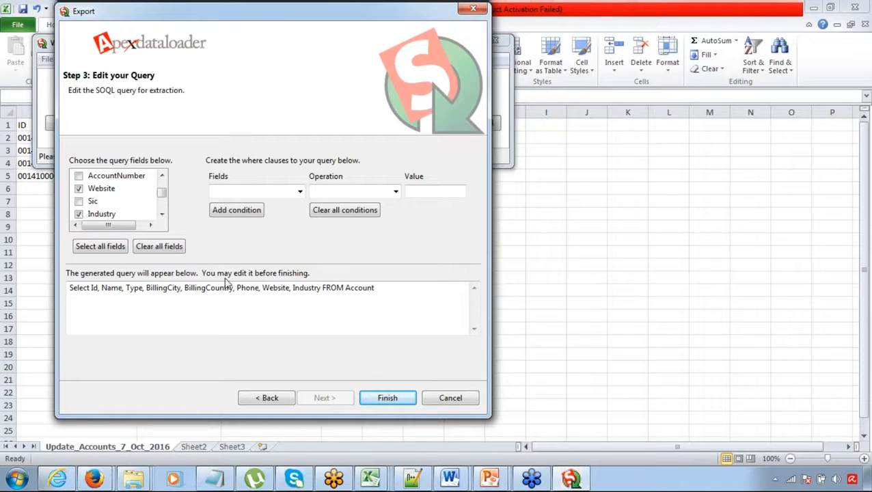
Run and confirm the account export to extract123, then return to Excel
click(387, 400)
click(459, 288)
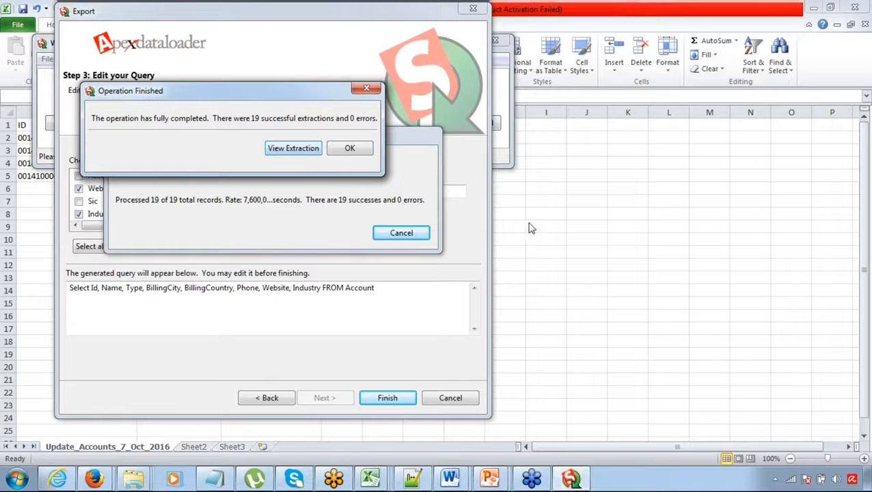
click(562, 235)
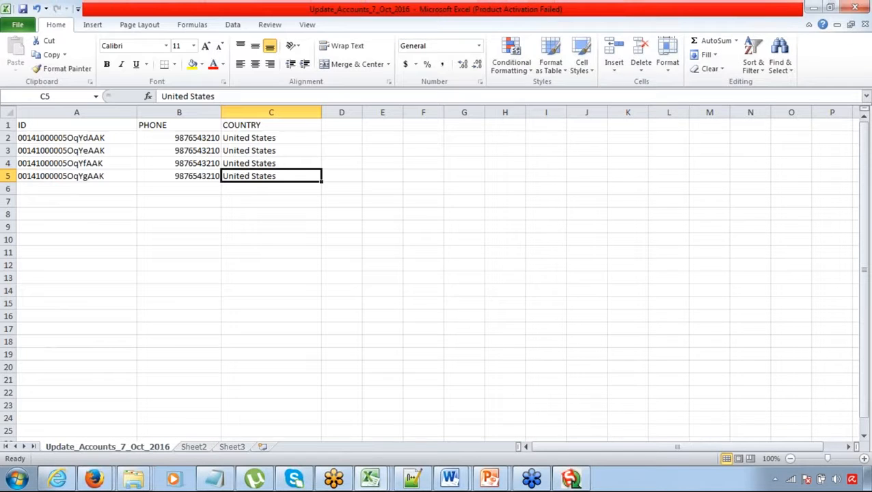
Start opening a file in Excel and browse to the D:\Desktop_Backup\DL_22_Sept_2015 folder
click(18, 28)
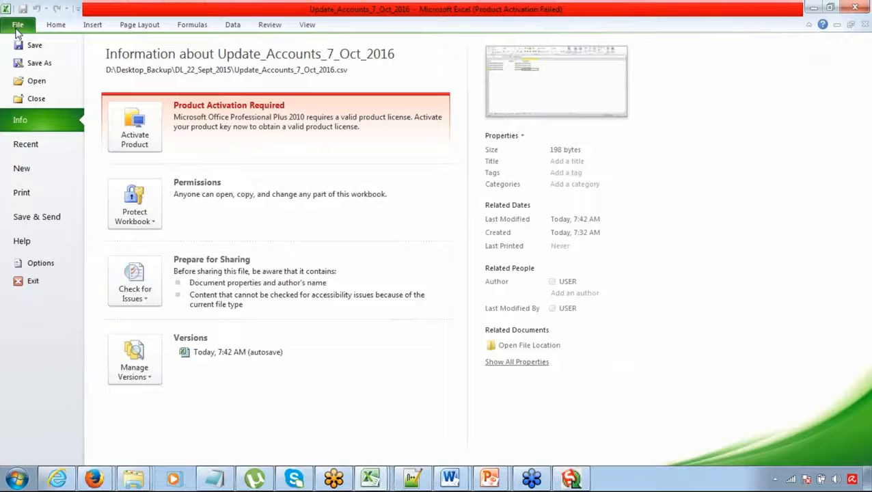
click(26, 82)
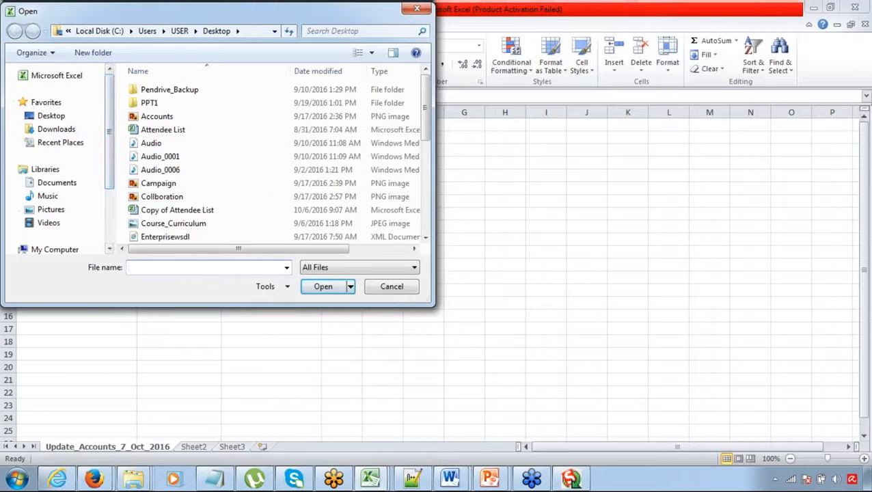
scroll(61, 171, down, 3)
click(71, 190)
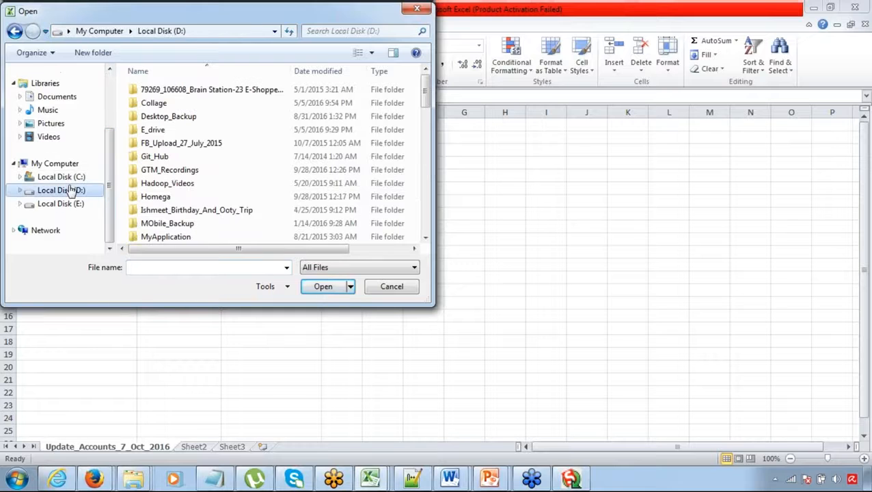
double_click(161, 117)
double_click(161, 103)
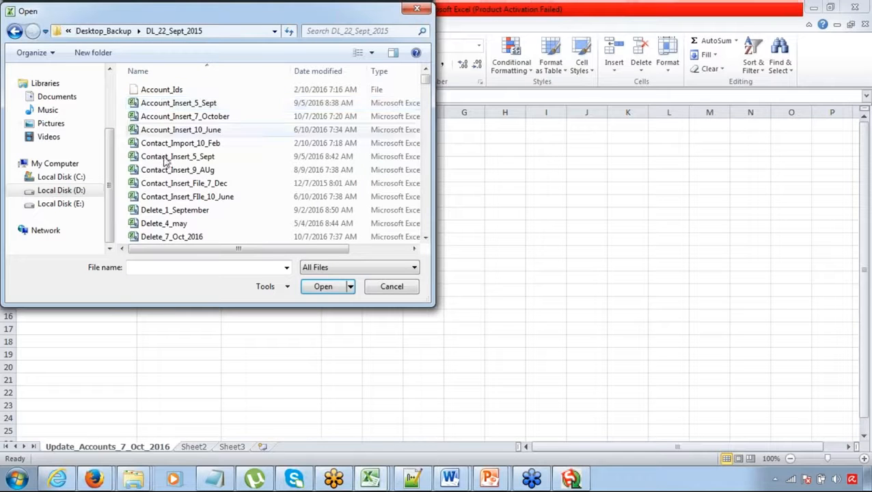
Open the extract123 file from the folder, accepting that its format differs from its extension
click(166, 186)
key(e)
key(x)
key(Down)
key(Down)
key(Down)
key(Down)
key(Down)
key(Down)
key(Down)
key(Down)
key(Down)
key(Down)
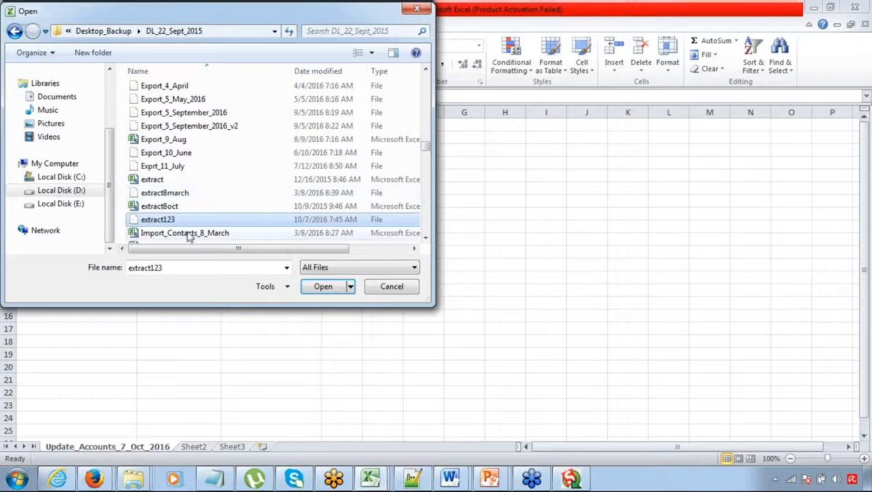
click(323, 288)
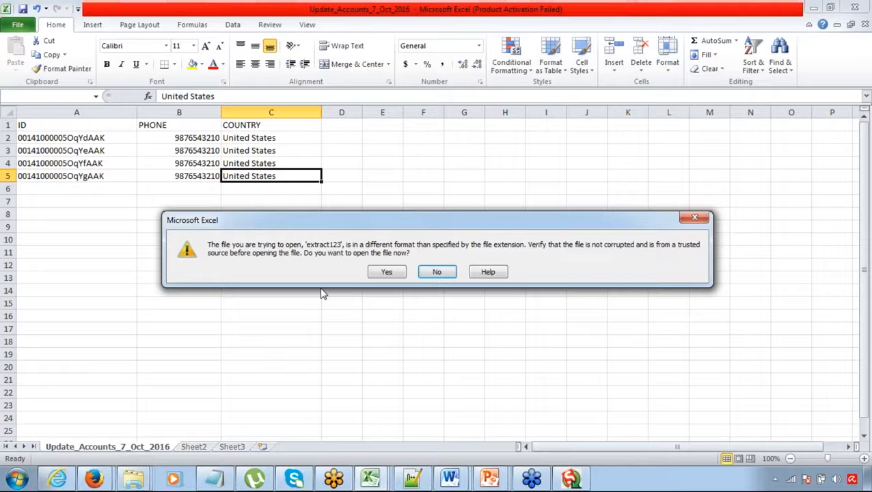
click(384, 274)
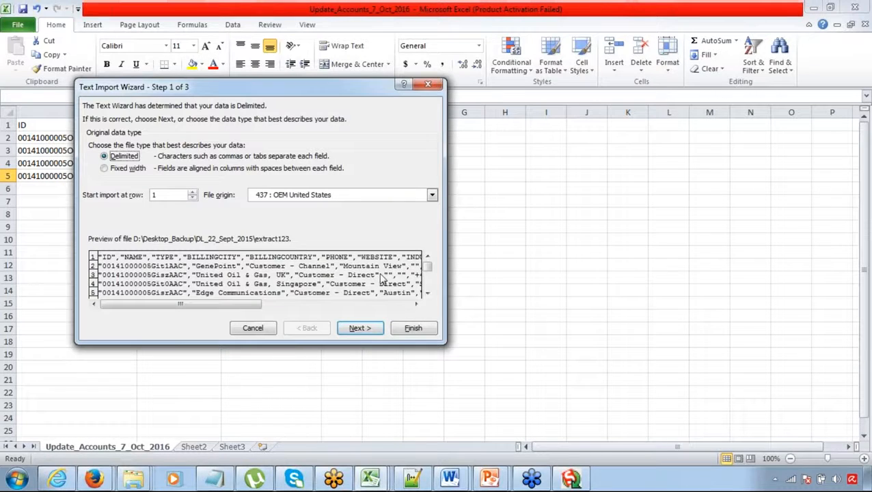
Import the extract123 file as delimited text, adding Comma as a delimiter and keeping the General column format
click(353, 333)
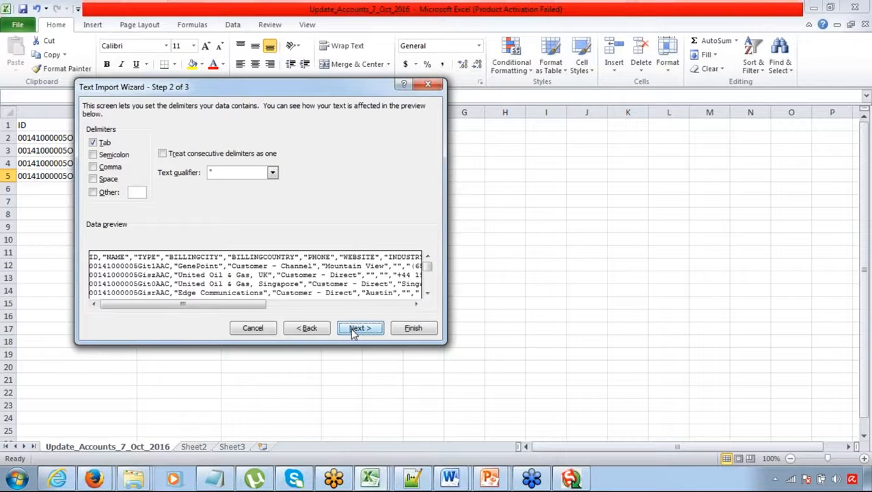
click(103, 168)
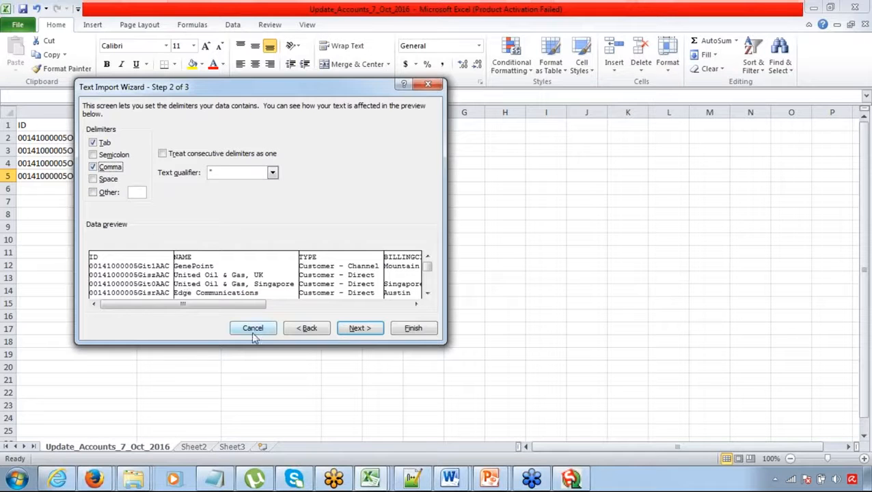
click(359, 329)
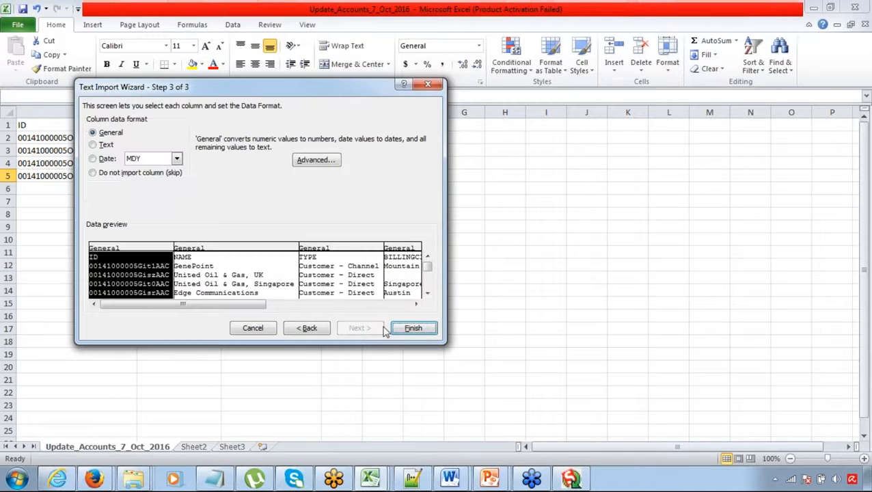
click(414, 329)
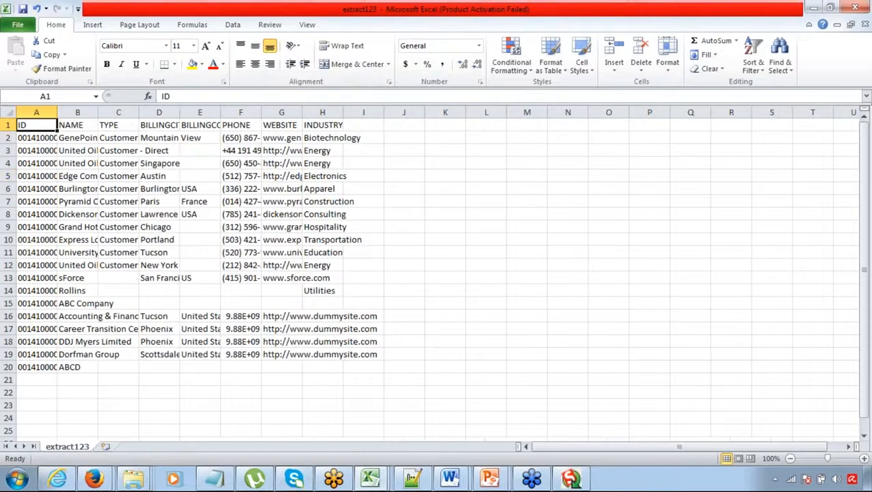
Widen columns A to E for readability and fit the PHONE column to its contents
drag(58, 112, 621, 120)
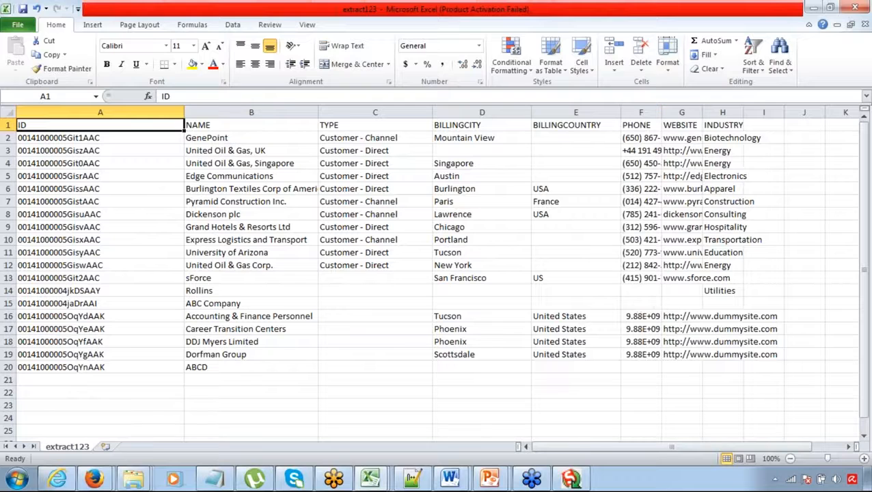
double_click(661, 112)
click(555, 168)
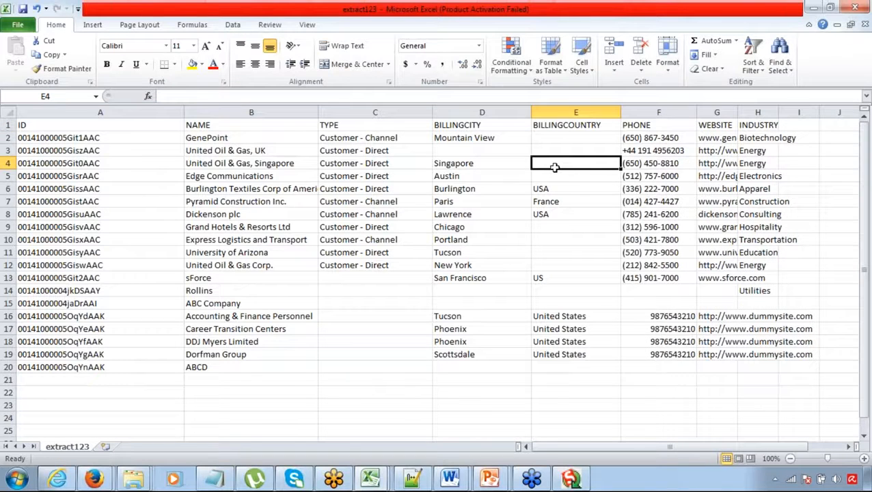
Examine the exported account IDs in column A, going down from the first record
key(Left)
key(Left)
key(Left)
key(Left)
key(Up)
key(Up)
key(Up)
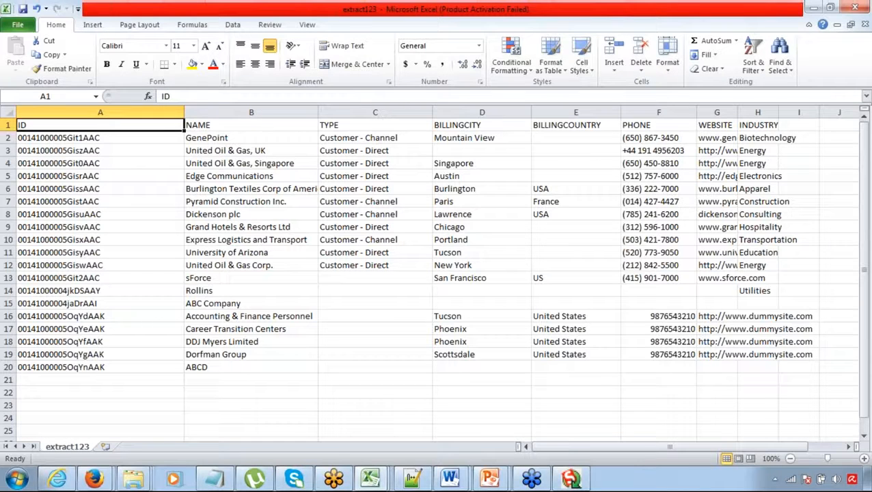
key(Down)
key(ctrl+shift+Down)
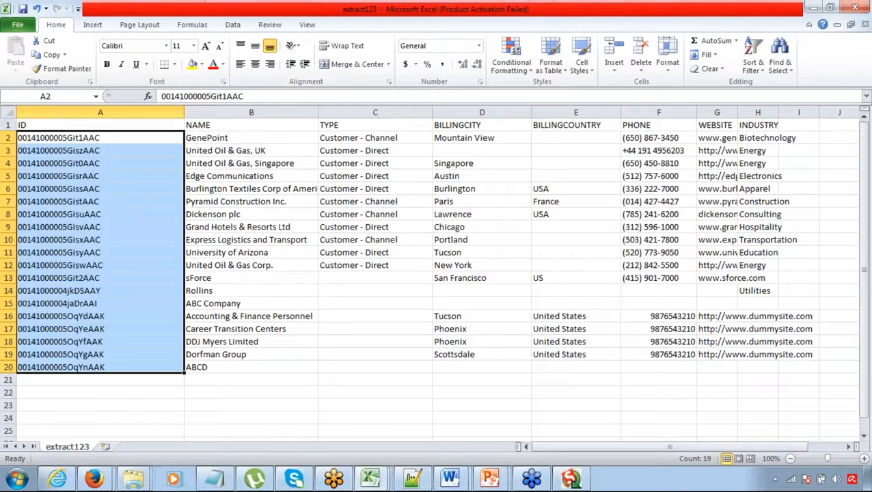
key(Up)
key(Down)
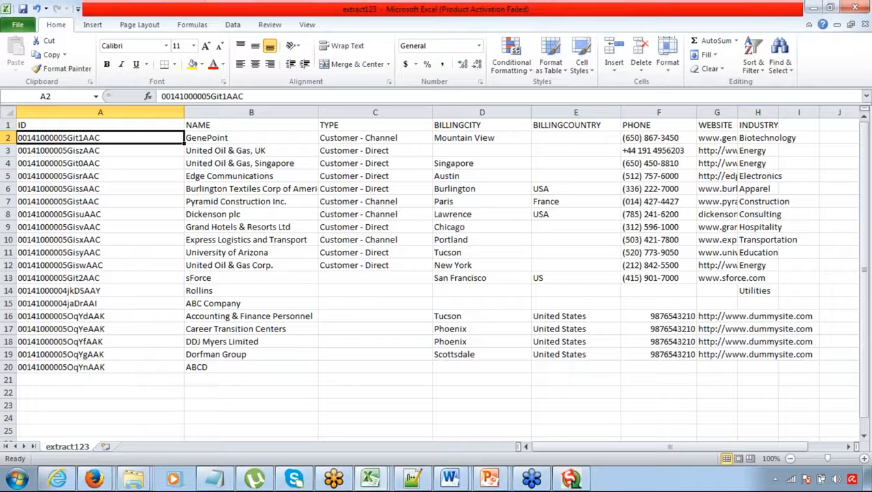
key(shift+Down)
key(shift+Down)
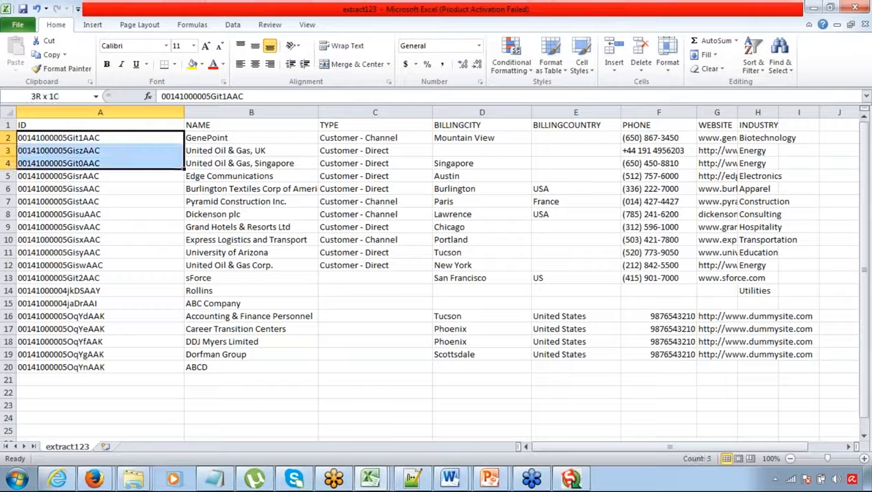
key(Down)
key(Right)
key(Right)
key(Right)
key(Left)
key(Left)
key(Left)
key(Down)
key(Down)
key(Down)
key(Down)
key(Down)
key(Down)
key(Down)
key(Down)
key(Down)
key(Down)
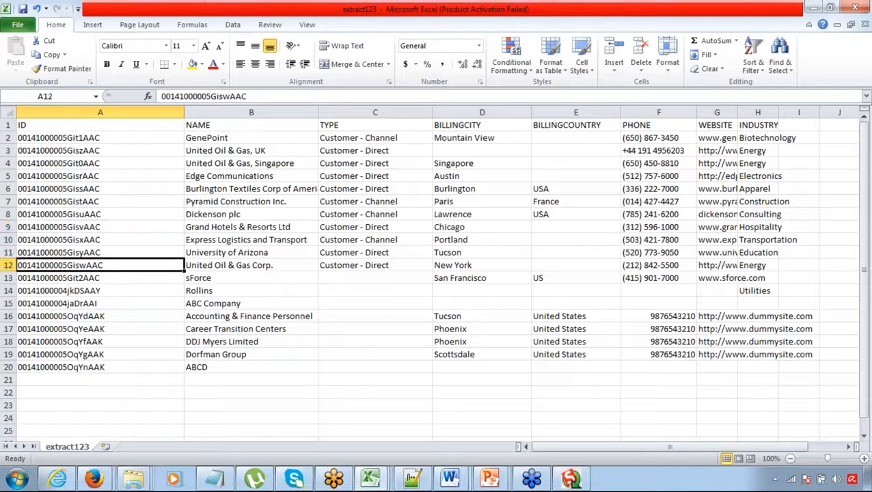
Review the TYPE column of the exported accounts, including the blank cells from row 13 to row 20
key(Right)
key(Right)
key(Down)
key(Down)
key(Down)
key(Down)
key(Down)
key(Down)
key(Down)
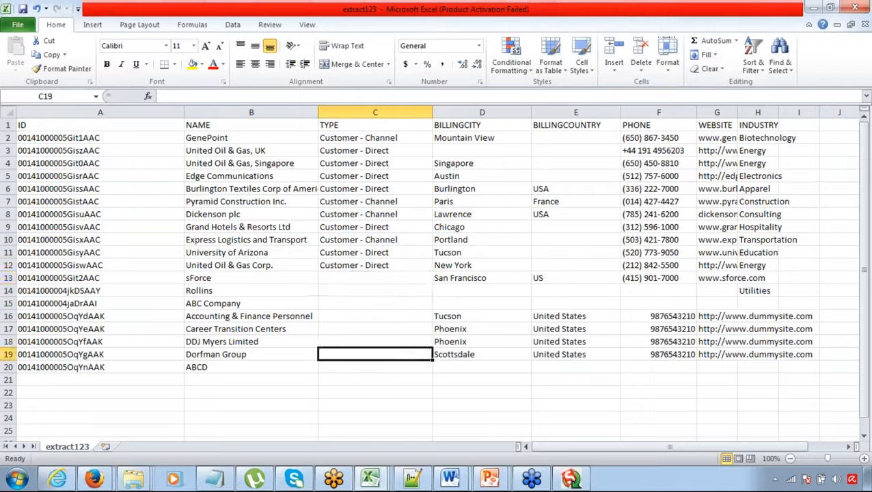
key(shift+Up)
key(shift+Up)
key(shift+Up)
key(shift+Up)
key(shift+Up)
key(shift+Up)
key(shift+Up)
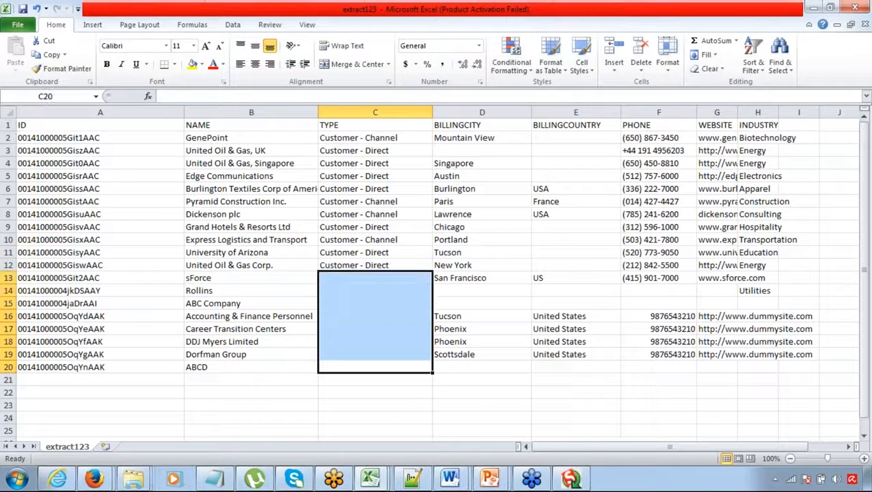
key(Up)
key(Down)
key(Up)
key(Up)
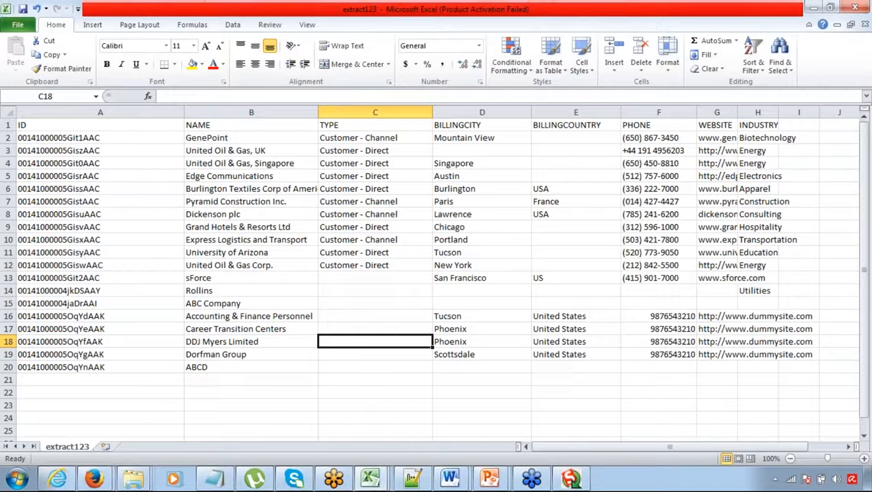
click(390, 277)
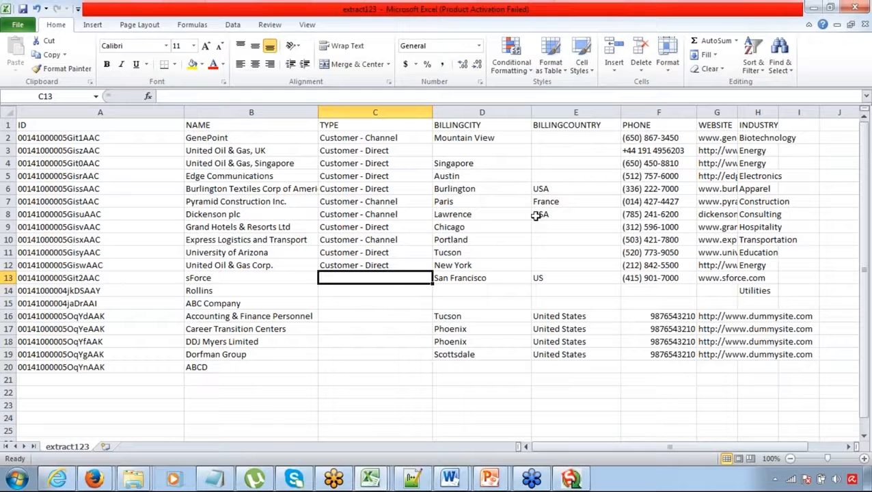
click(446, 203)
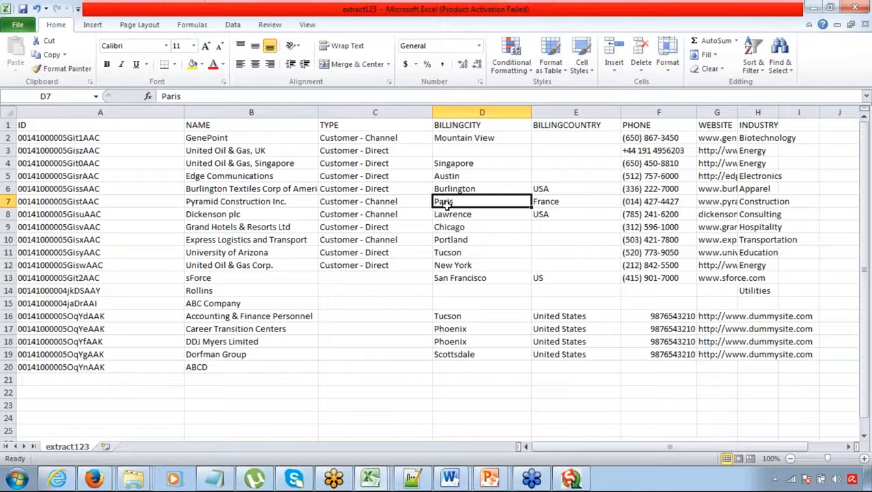
key(Left)
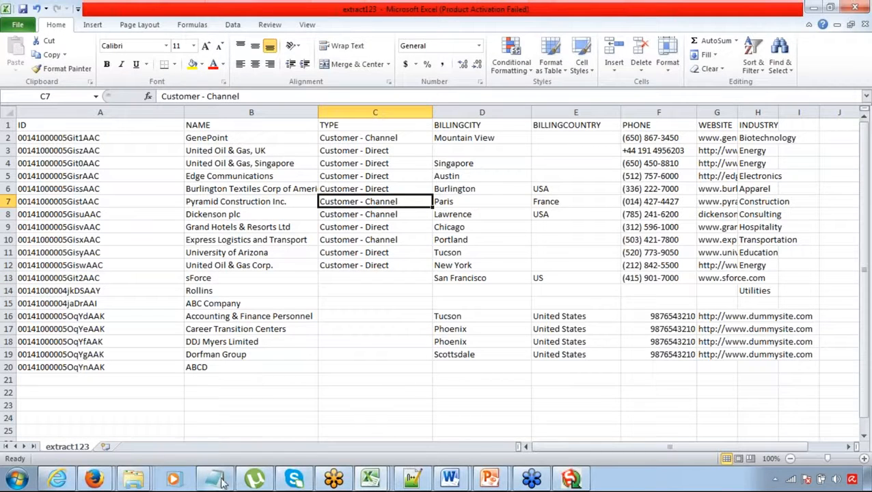
Switch to the Notepad notes and add the heading "Inserting Related Records" below the Export section
mouse_move(220, 482)
click(216, 435)
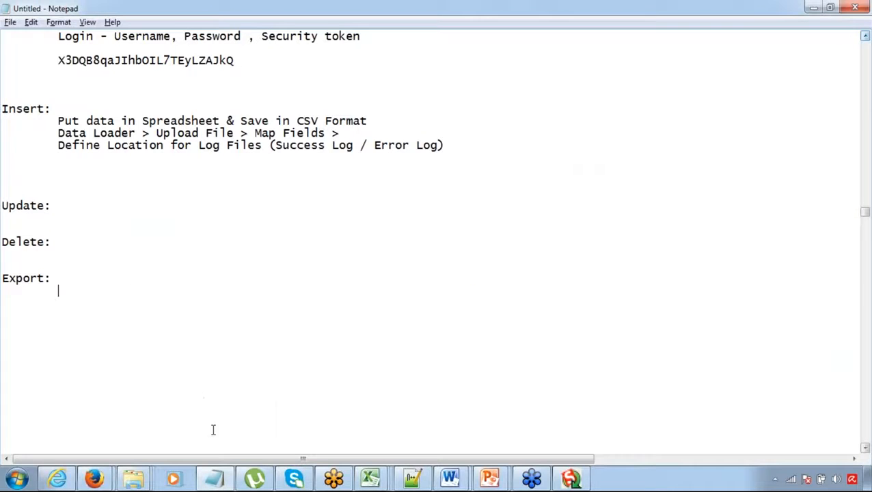
key(Return)
text(INserting)
drag(9, 303, 17, 303)
text(n)
key(End)
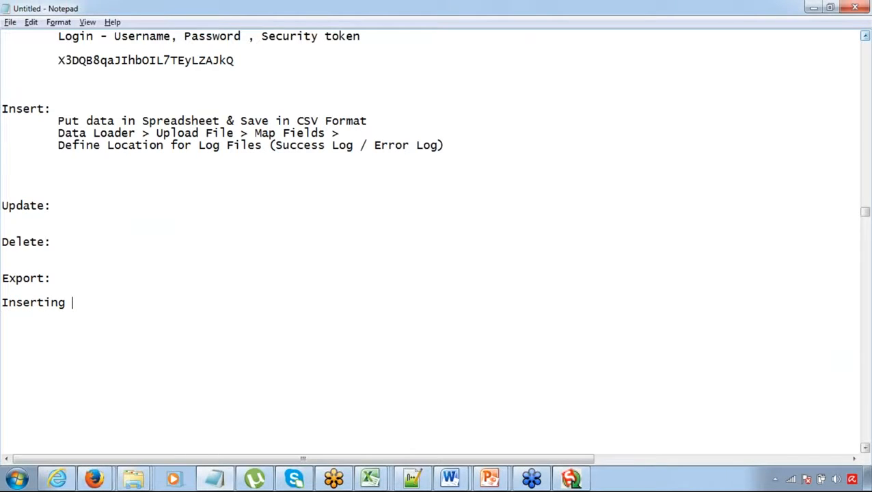
text(Related Records)
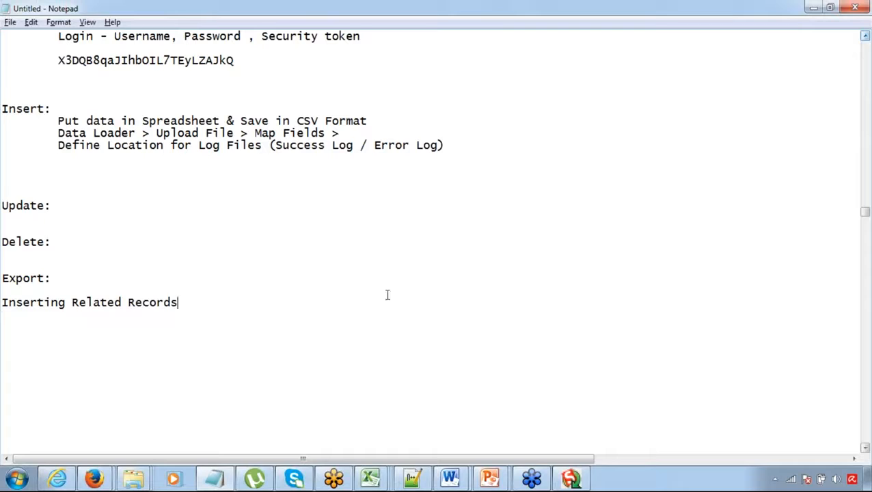
Copy the contact table A1:D5 from the Contact_Insert_5_Sept workbook into Account_Insert_7_October, starting at cell J1
click(868, 111)
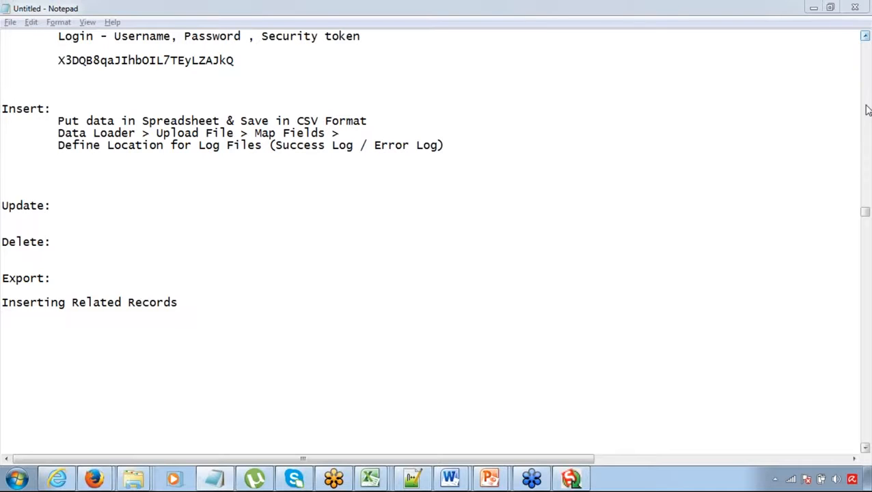
key(alt+Tab)
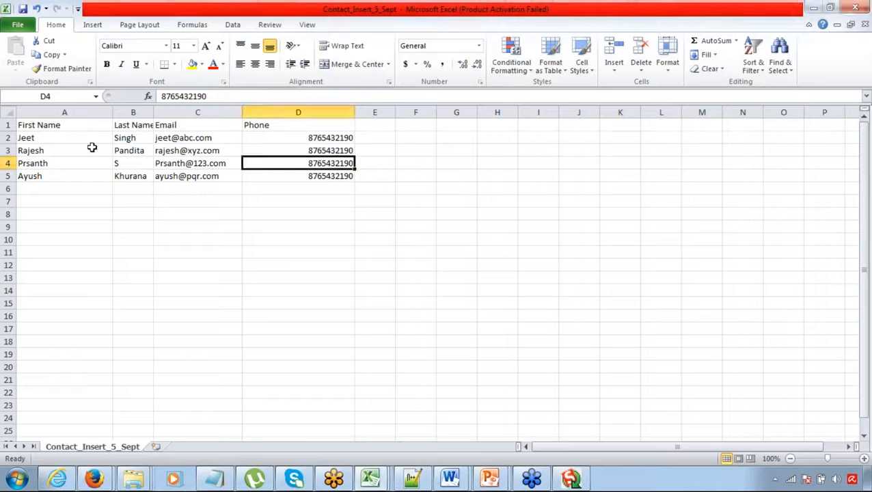
drag(70, 130, 292, 182)
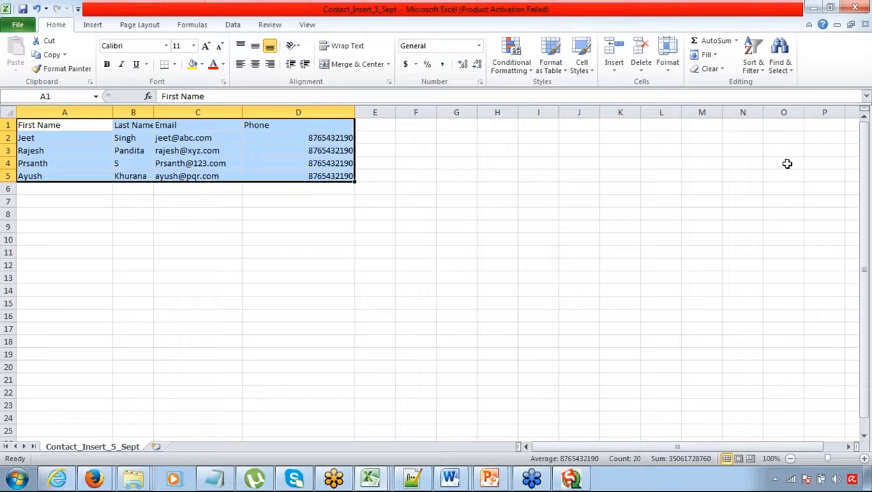
click(862, 108)
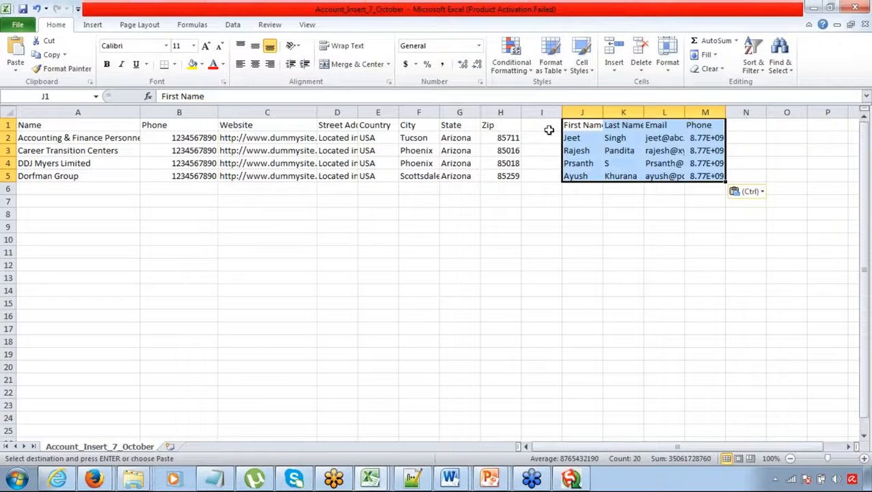
Delete the empty column I between the account data and the pasted contact data
click(543, 111)
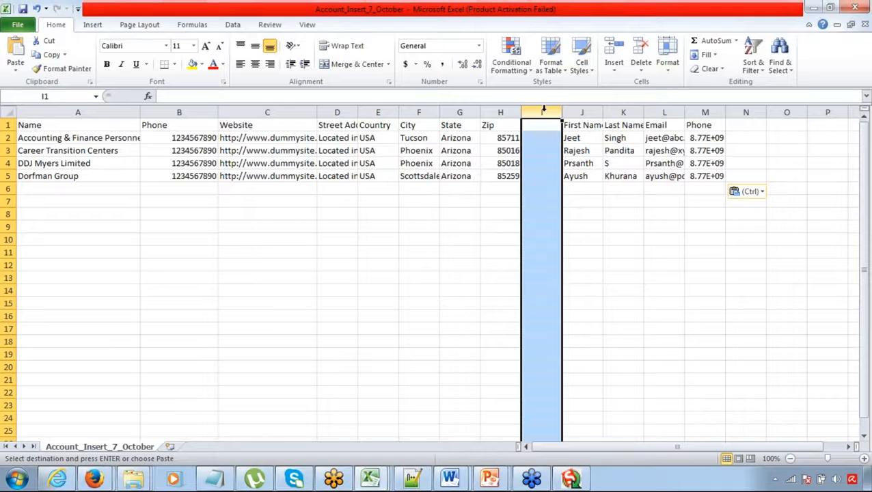
key(ctrl)
key(Escape)
key(ctrl+minus)
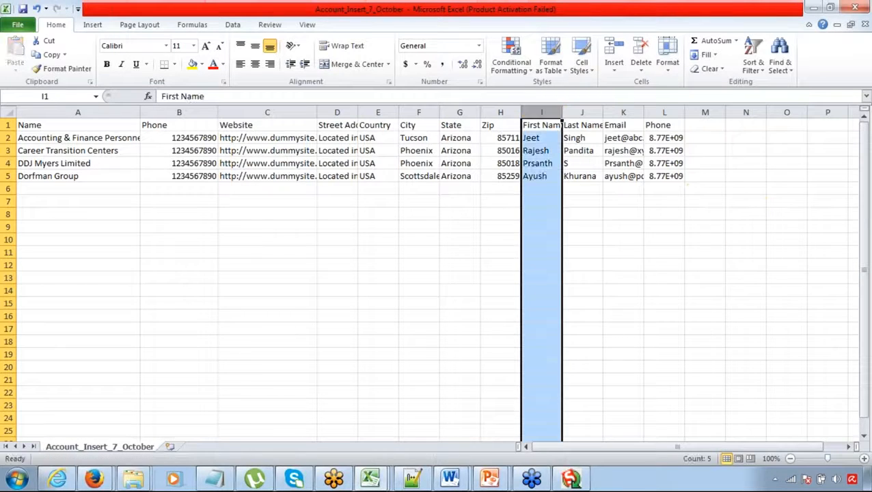
click(419, 189)
Review row 2 across its account fields and select its contact fields from First Name to Phone
click(89, 139)
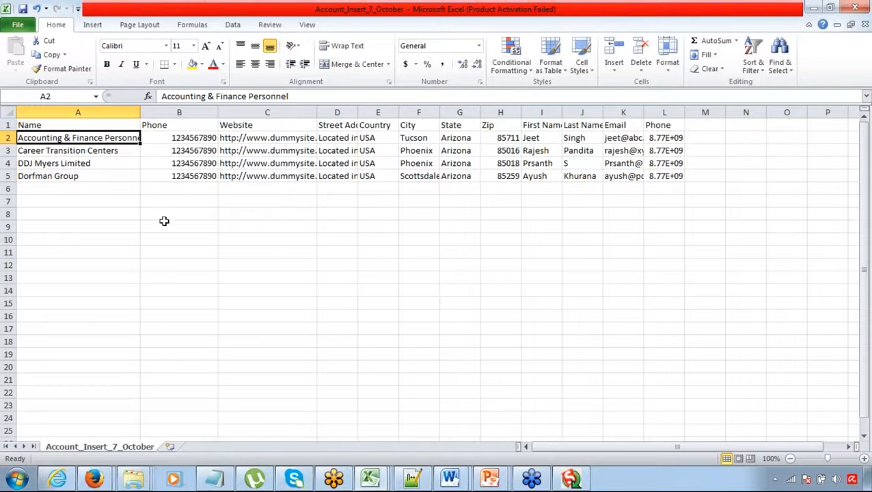
key(Right)
key(Right)
key(Right)
key(Left)
key(Left)
key(Right)
key(Right)
key(Right)
key(Right)
key(Right)
key(Right)
key(Right)
key(Left)
key(Right)
key(shift+Right)
key(shift+Right)
key(shift+Right)
key(shift+Right)
key(shift+Left)
Widen the contact Phone column and shade the account data A1:H5 light grey
drag(685, 113, 709, 114)
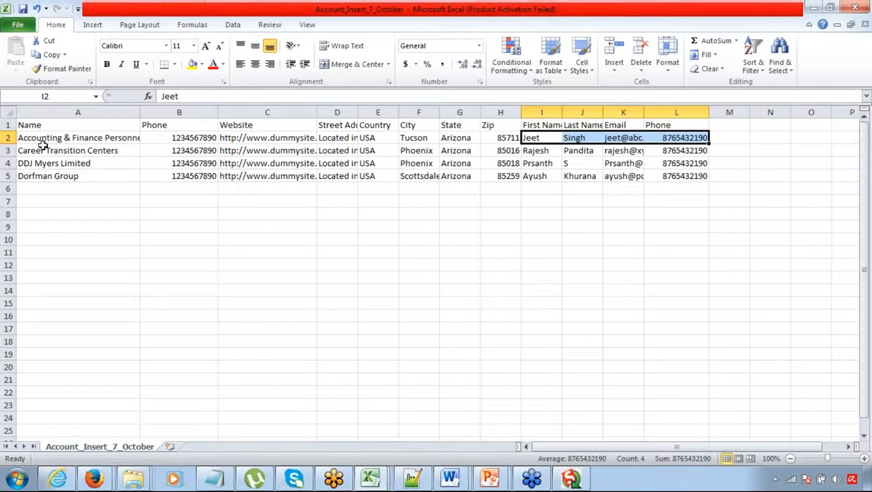
drag(62, 127, 324, 205)
drag(439, 183, 485, 175)
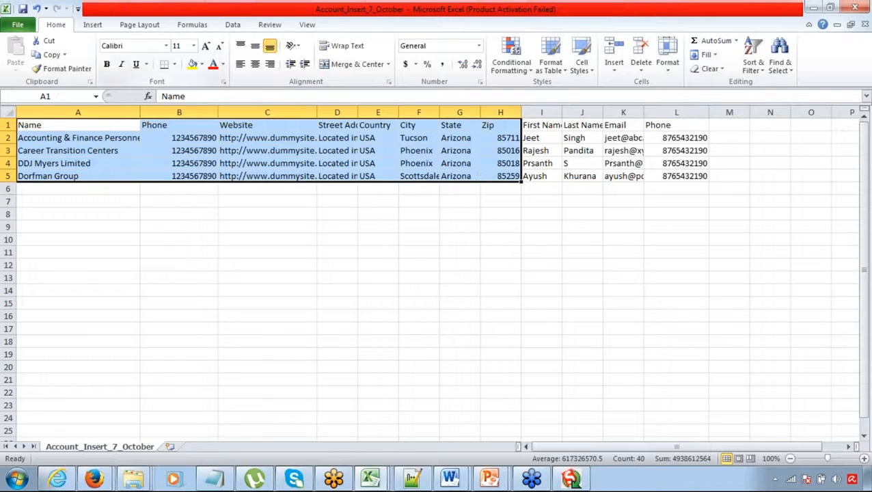
click(202, 63)
click(193, 106)
click(179, 112)
click(166, 227)
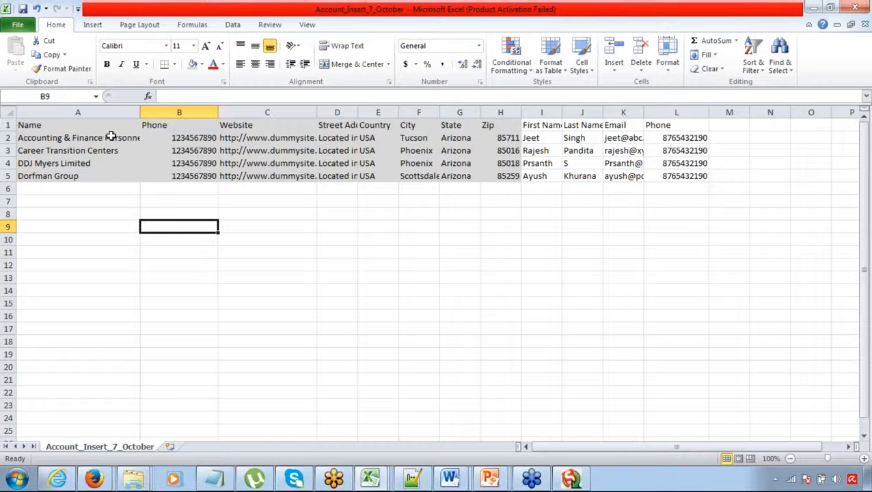
Fill the contact data I1:L5 with a blue theme colour
click(536, 126)
drag(537, 127, 701, 179)
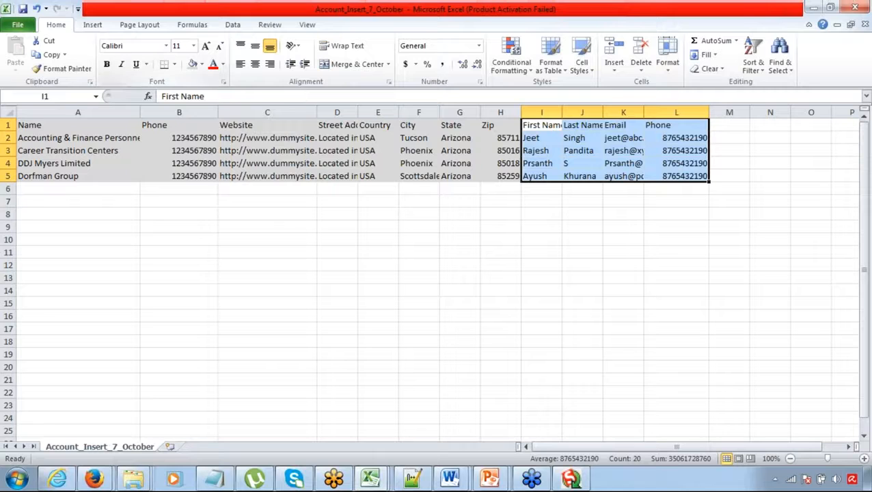
click(202, 64)
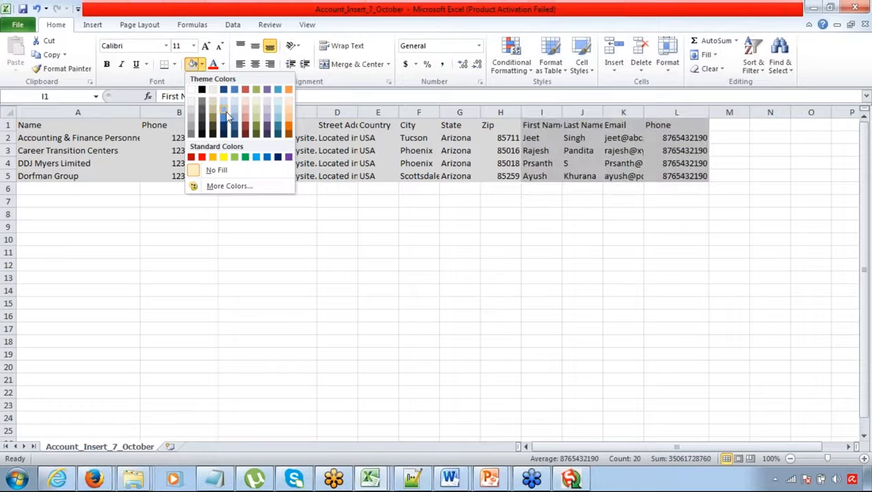
key(Escape)
click(367, 253)
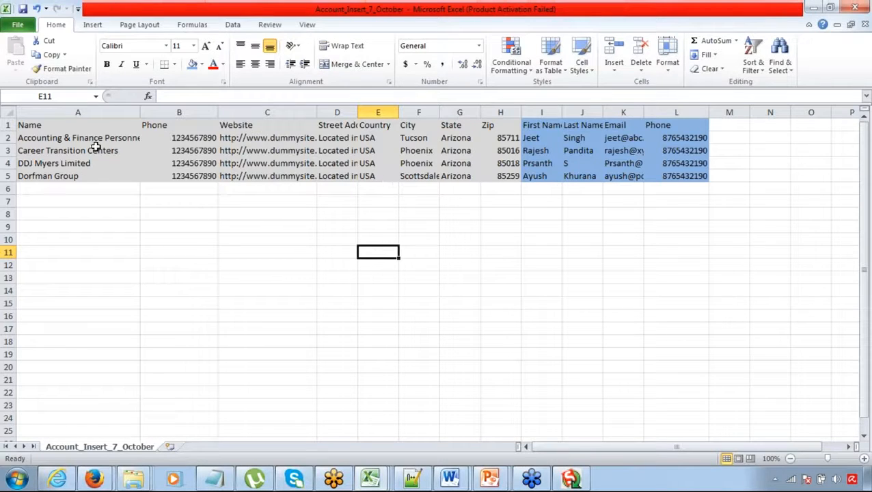
Select the account data A1:H5, from the Name column through the Zip column
click(68, 128)
key(shift+Down)
key(shift+Down)
key(shift+Down)
key(shift+Down)
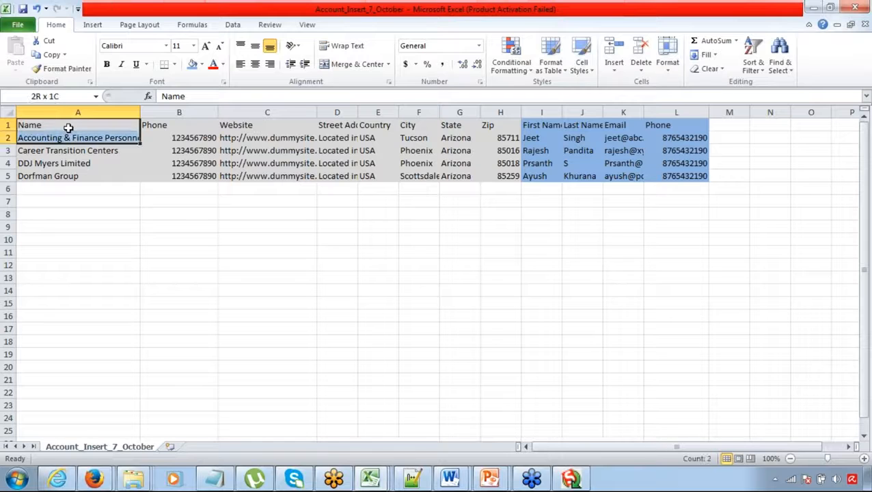
key(shift+Right)
key(shift+Right)
key(shift+Right)
key(shift+Right)
key(shift+Right)
key(shift+Right)
key(shift+Right)
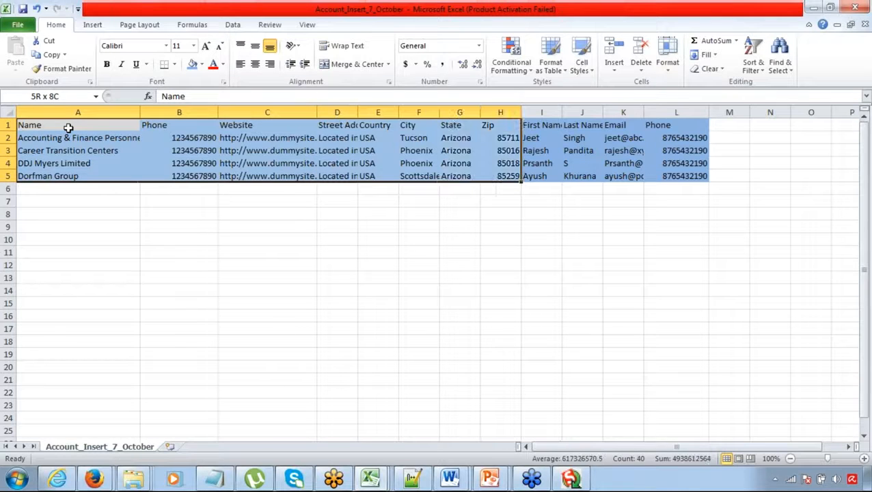
Select the contact data I1:L5, from the First Name column through the contact Phone column
key(Right)
key(Right)
key(Right)
key(Right)
key(Right)
key(Right)
key(Right)
key(Right)
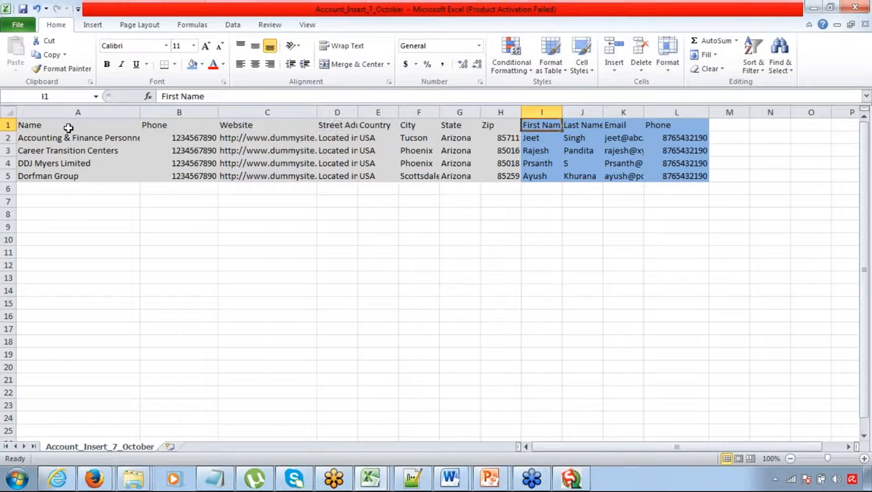
key(shift+Down)
key(shift+Down)
key(shift+Down)
key(shift+Down)
key(shift+Right)
key(shift+Right)
key(shift+Right)
key(shift+Right)
key(shift+Left)
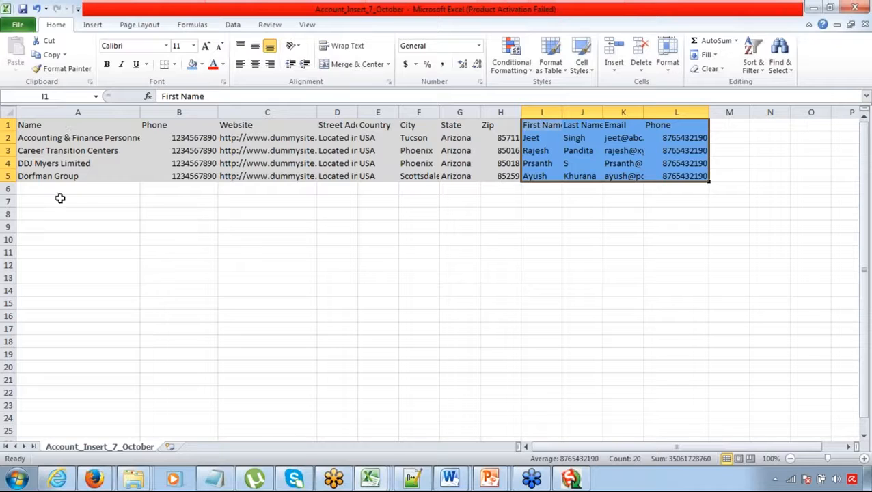
Merge and center A6:H6 beneath the account data and label it "Insert Accounts"
drag(63, 191, 483, 192)
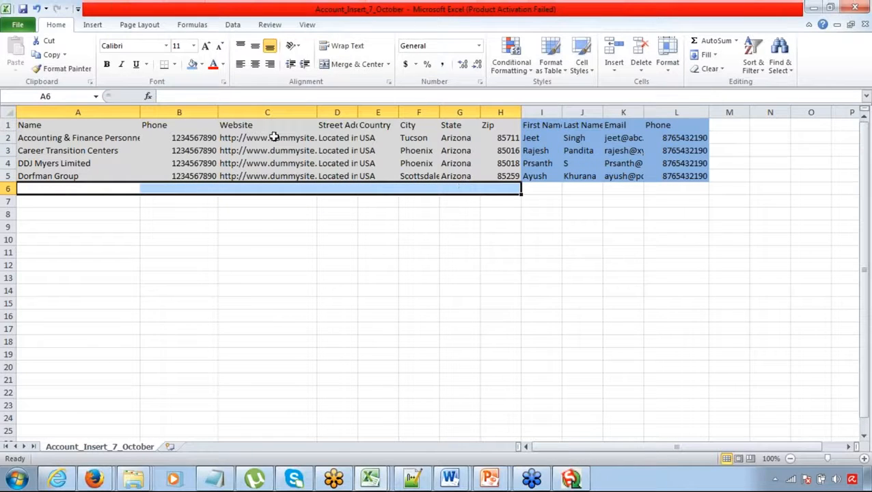
click(344, 68)
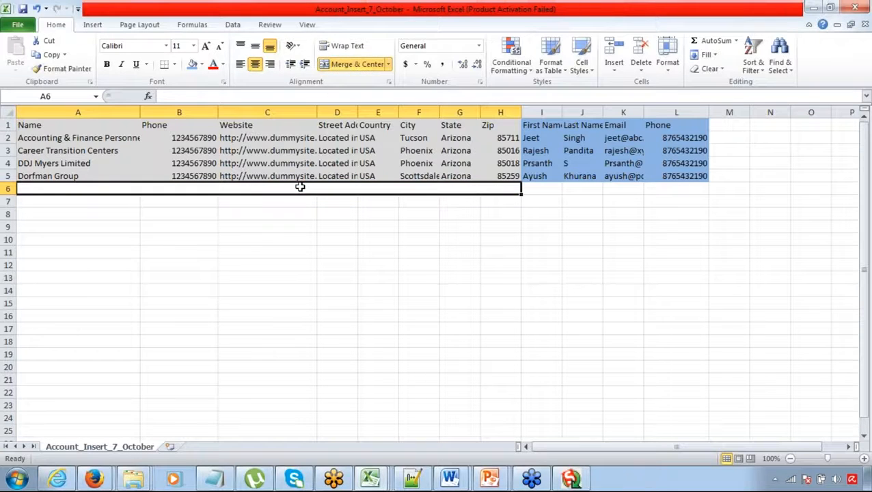
text(Insert A)
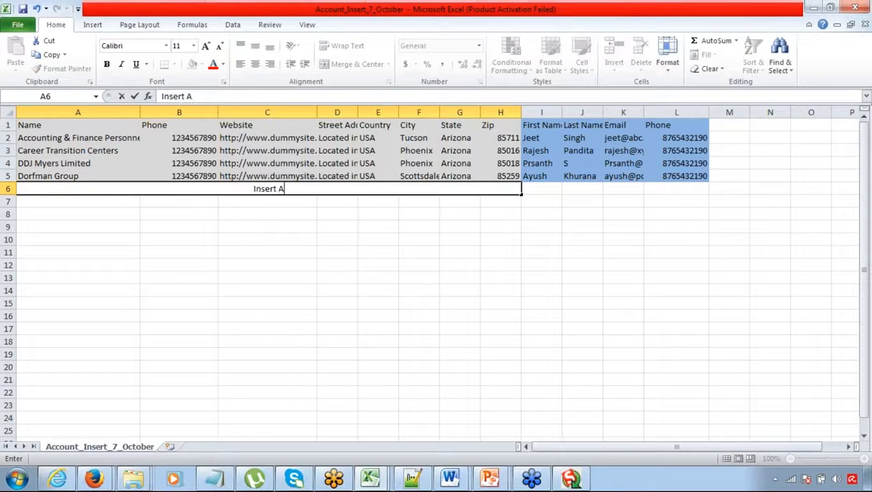
text(ccounts)
key(Tab)
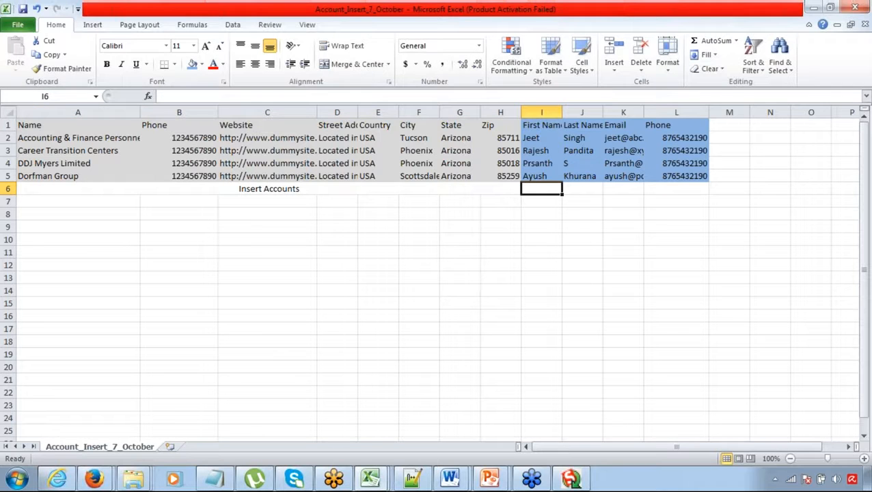
Merge and center I6:L6 beneath the contact data and label it "Insert Contacts"
key(shift+Right)
key(shift+Right)
key(shift+Right)
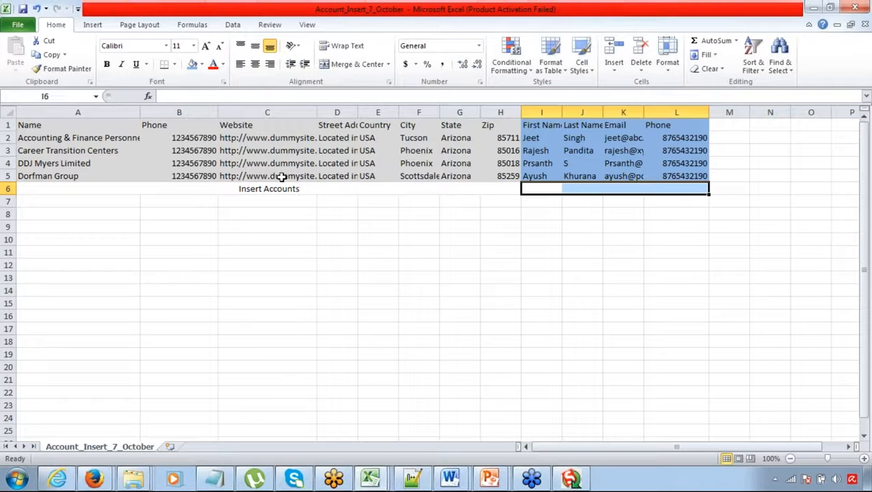
click(370, 69)
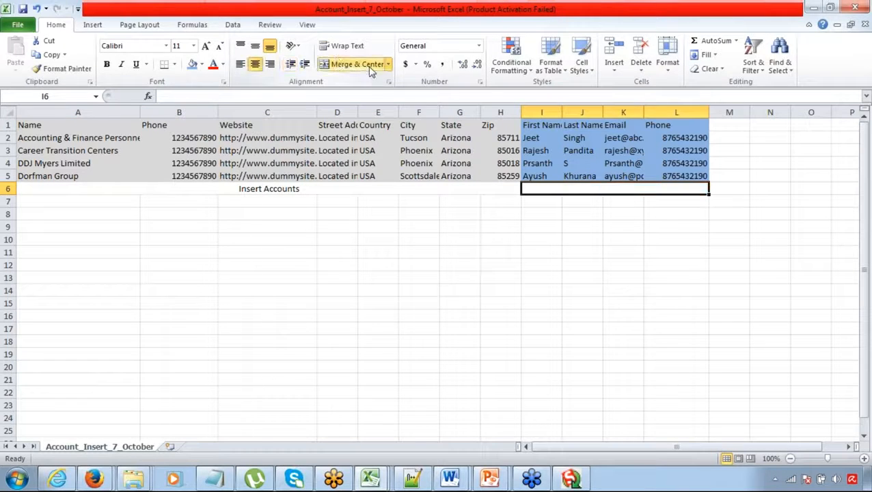
text(Insert Contacts)
key(Return)
key(Up)
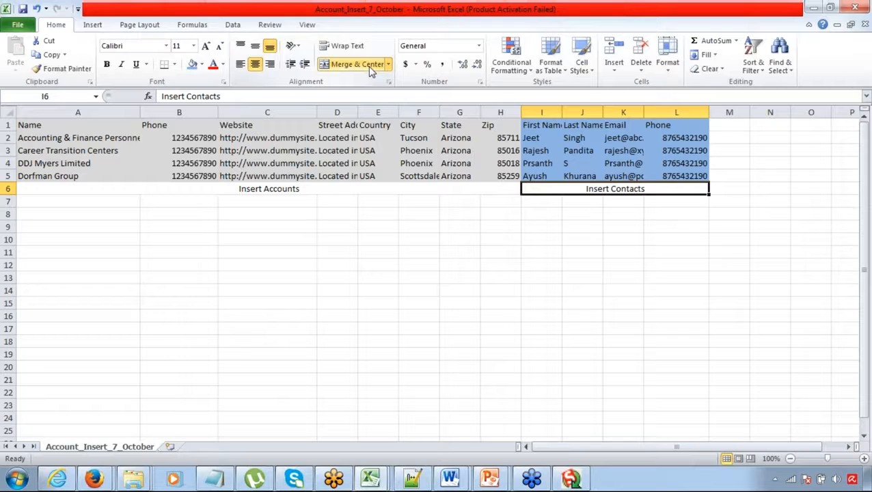
Select the first account's street address cell and close the Account_Insert_7_October workbook
click(336, 138)
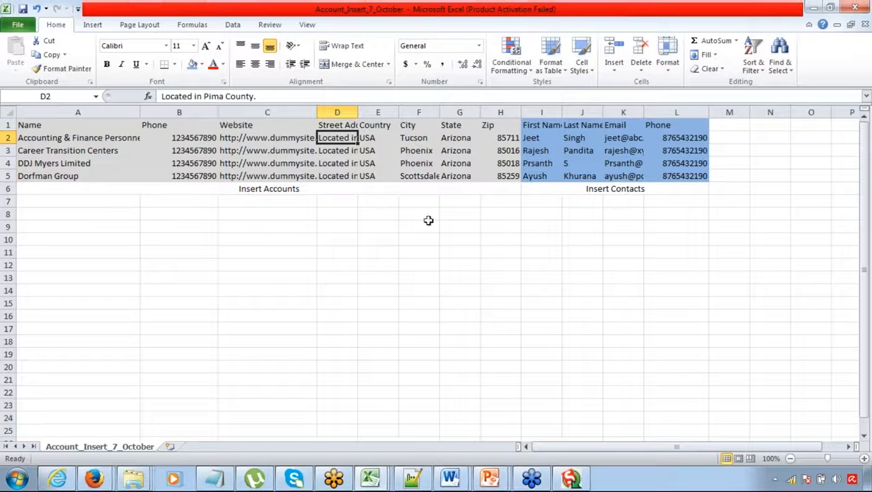
click(861, 32)
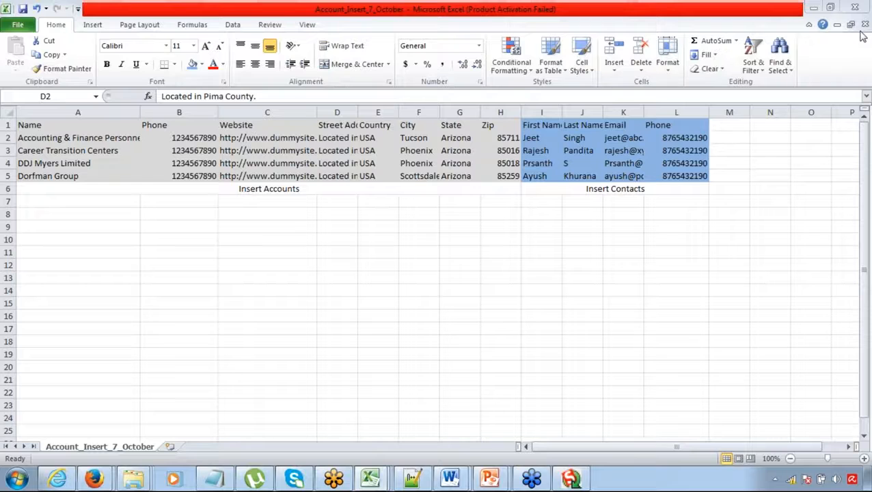